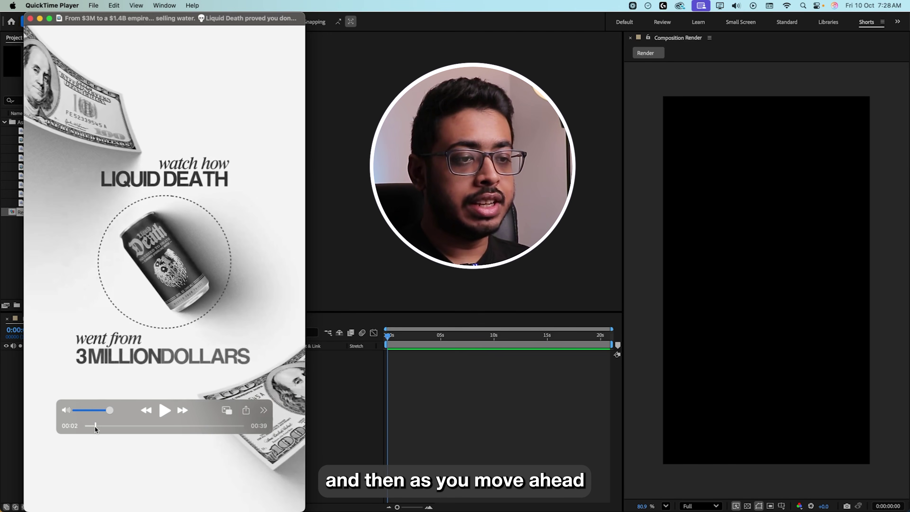
drag(94, 426, 95, 426)
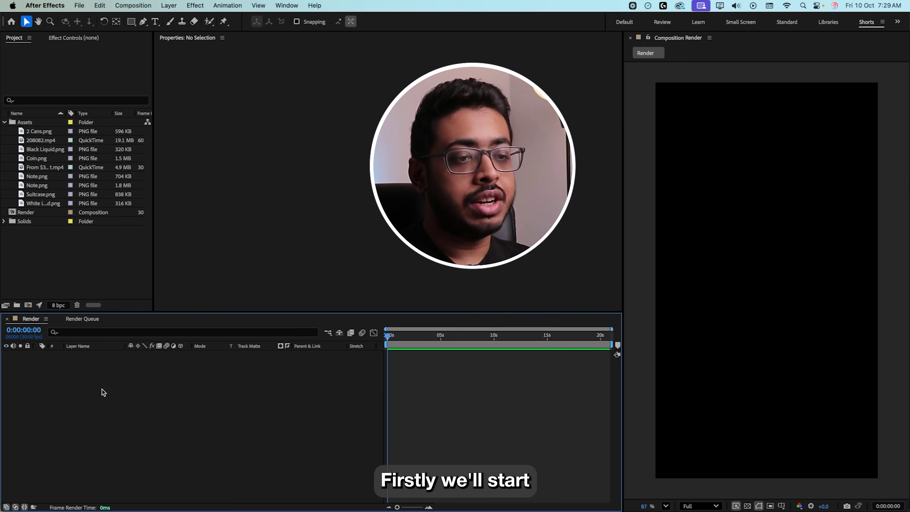
- Create a white 1080 x 1920 px solid named BG as the background layer
right_click(102, 389)
mouse_move(117, 388)
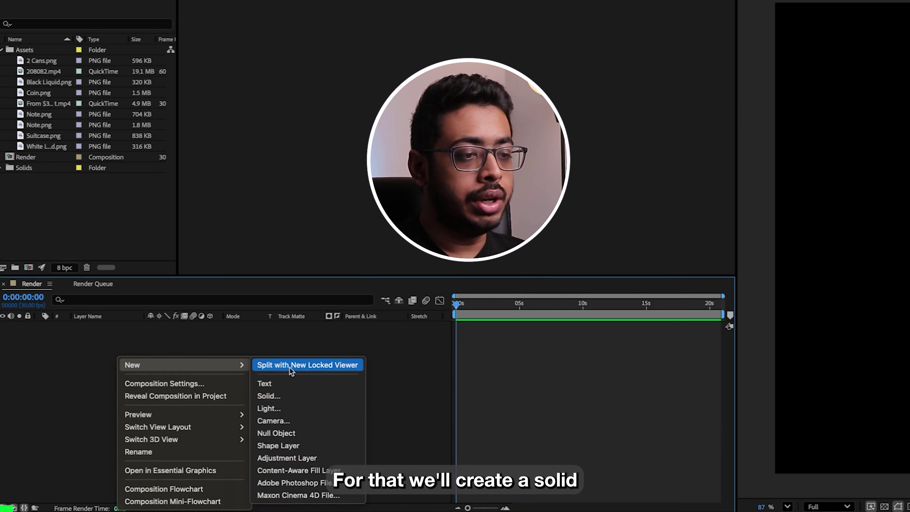
click(245, 407)
text(BG)
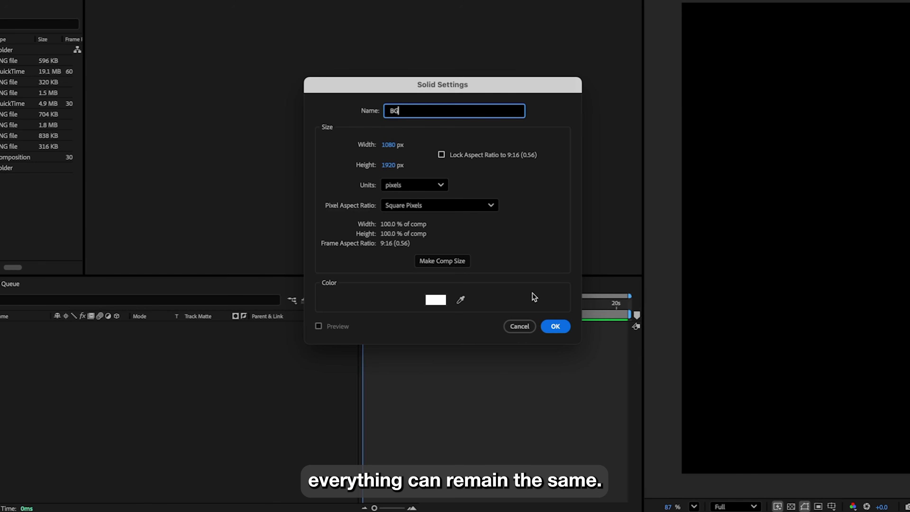
click(556, 327)
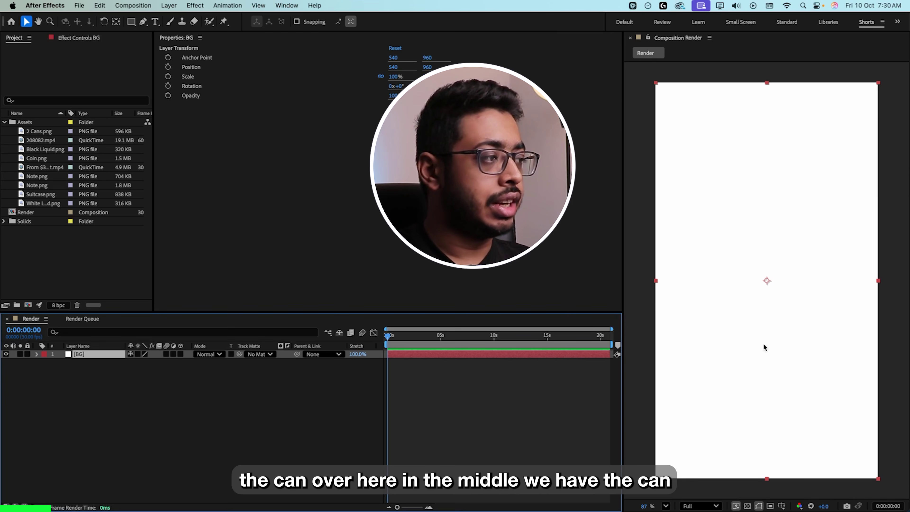
- Place Black Liquid.png above the BG layer, scaled to 67% and rotated to -33°
click(46, 150)
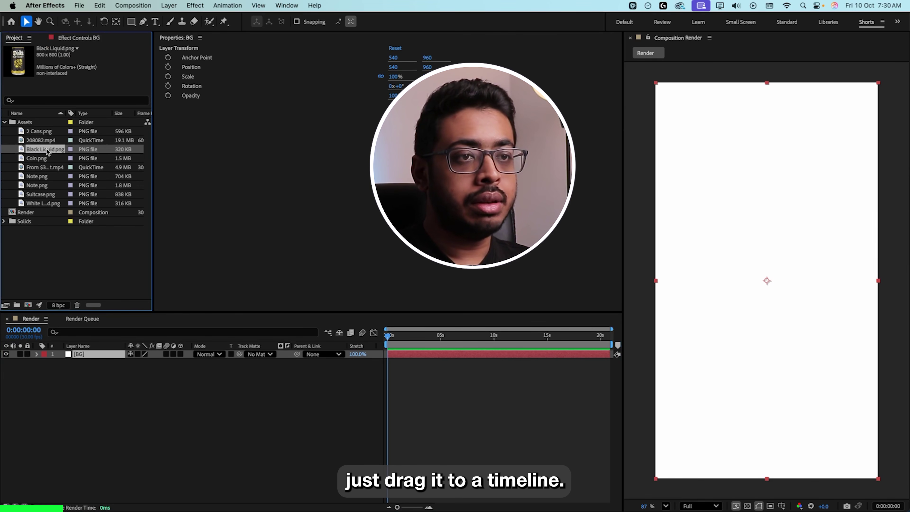
drag(46, 152, 94, 354)
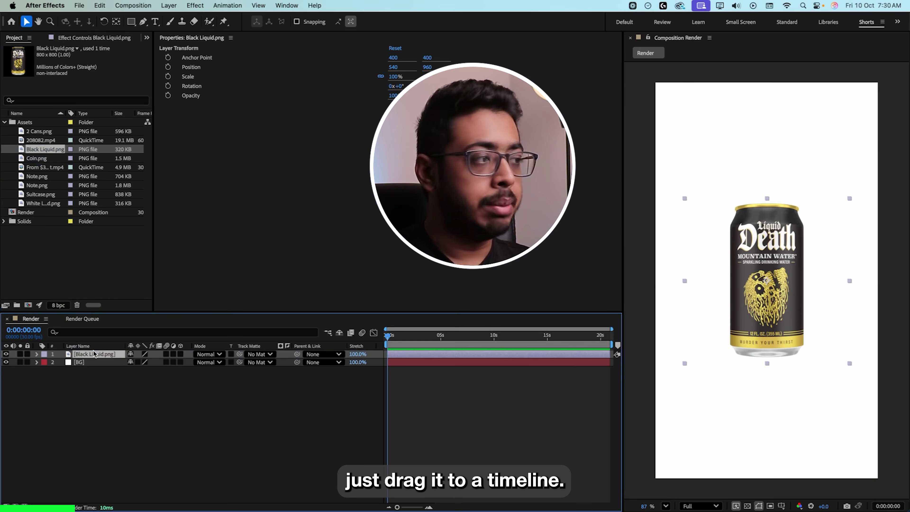
key(s)
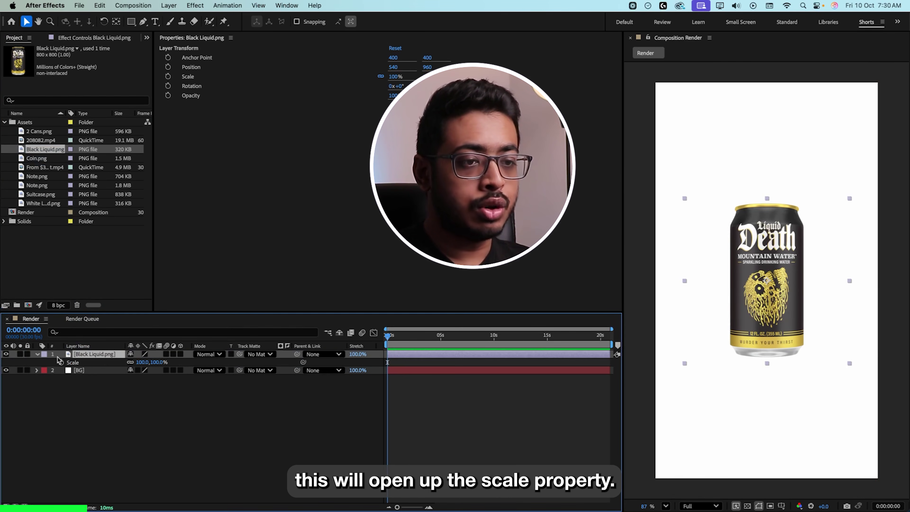
drag(145, 362, 145, 371)
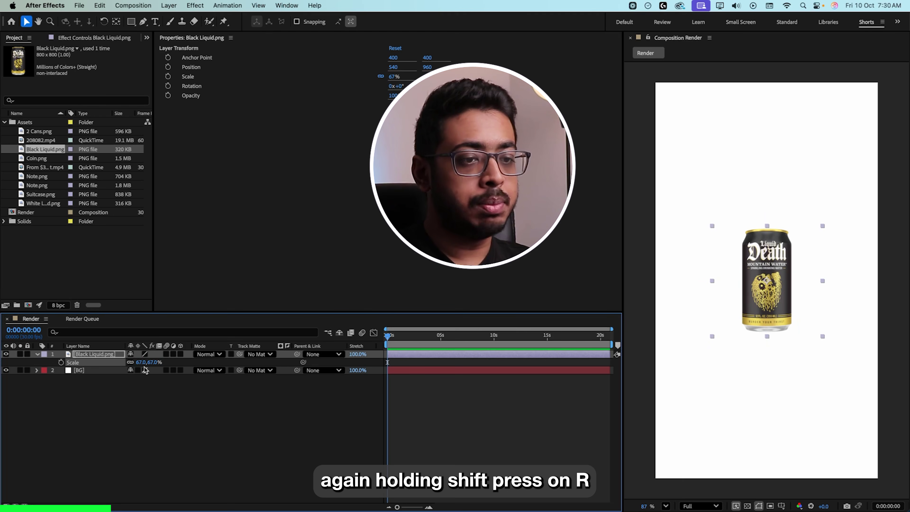
key(shift+r)
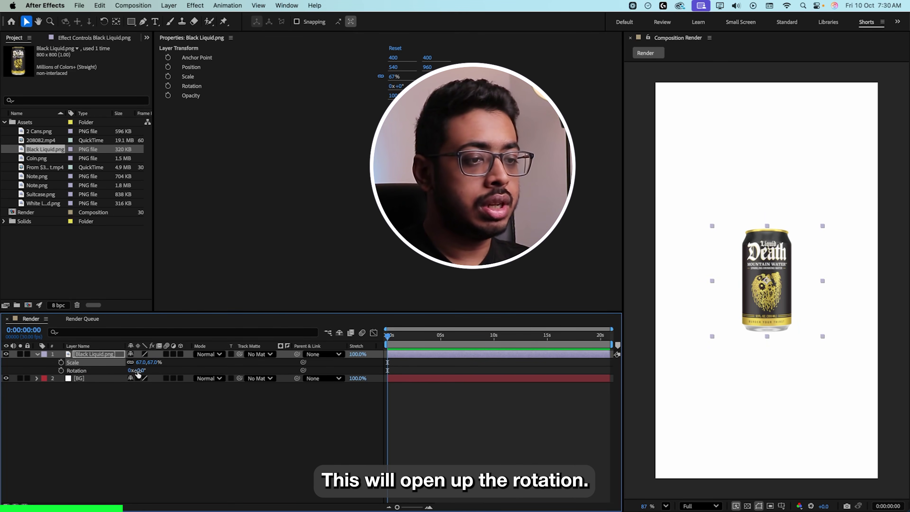
drag(137, 371, 126, 371)
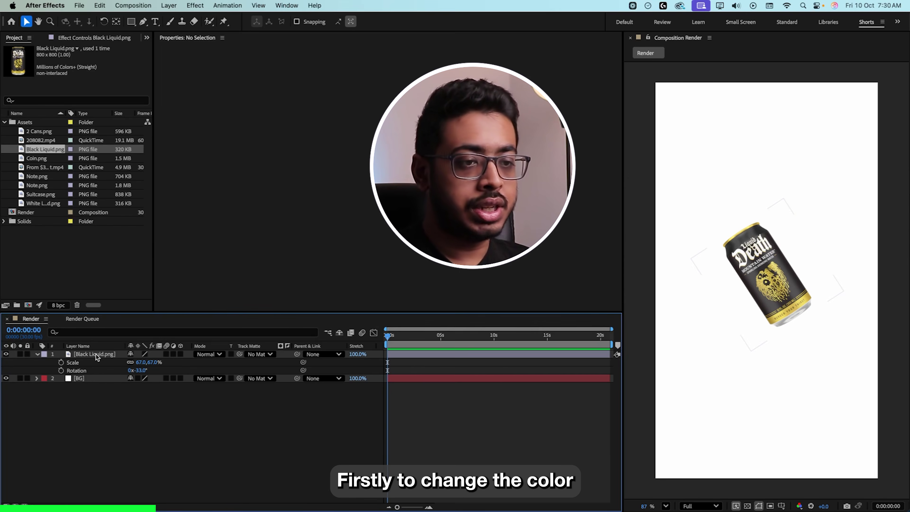
- Apply the Tint effect to the Black Liquid.png layer to turn the can black and white
click(96, 354)
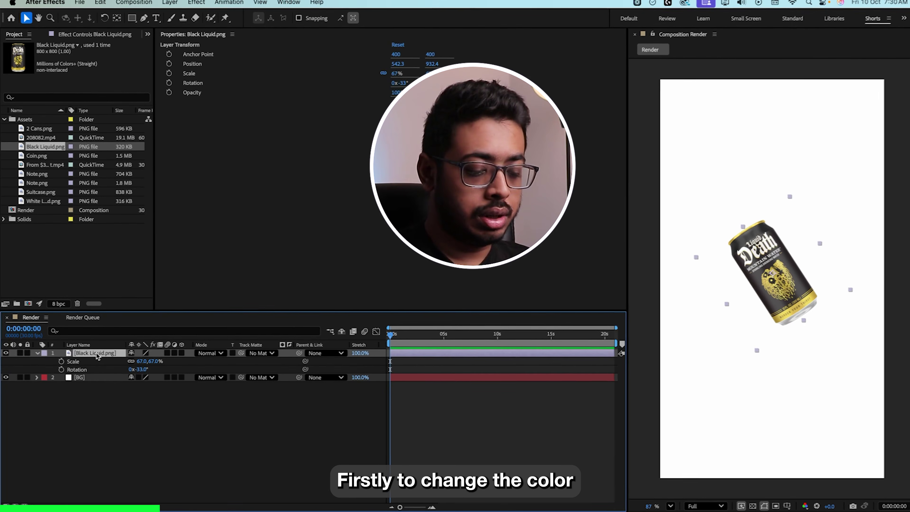
key(ctrl+space)
text(tint)
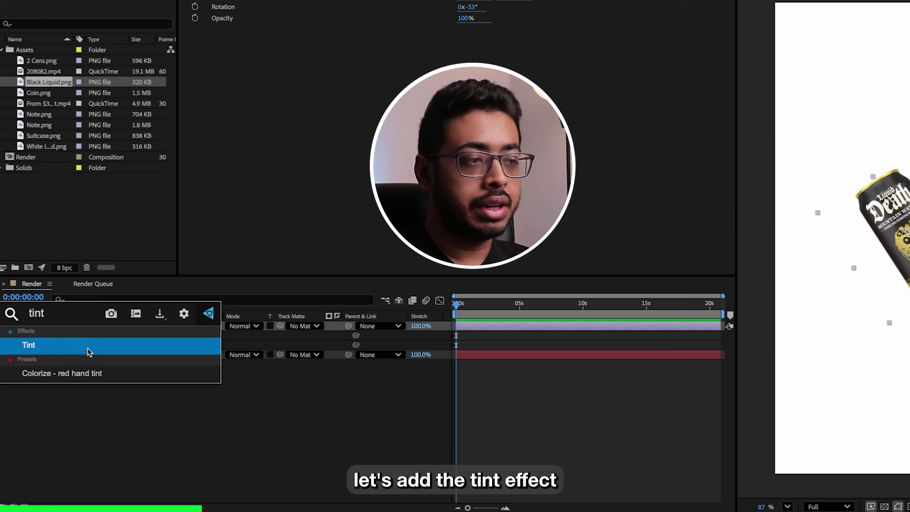
click(83, 353)
- Add a Drop Shadow layer style to the can and increase the shadow's size for a softer look
right_click(95, 328)
mouse_move(150, 315)
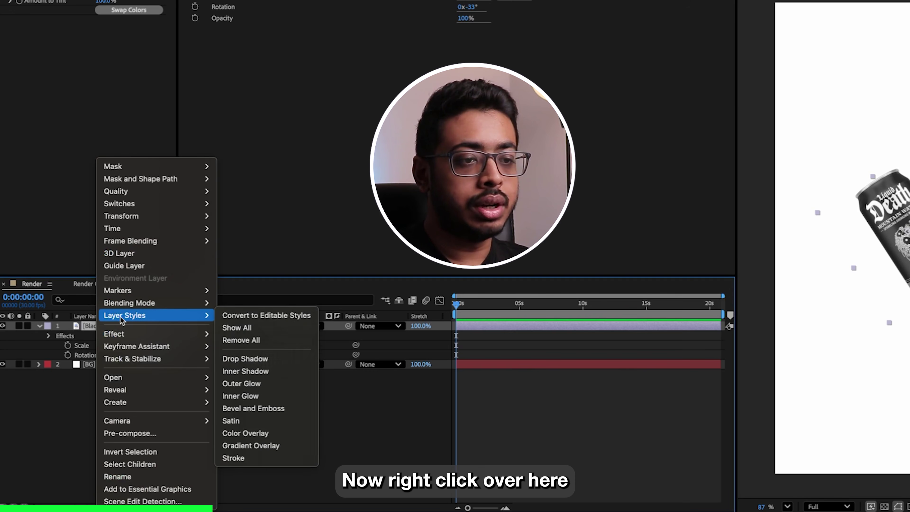
click(250, 358)
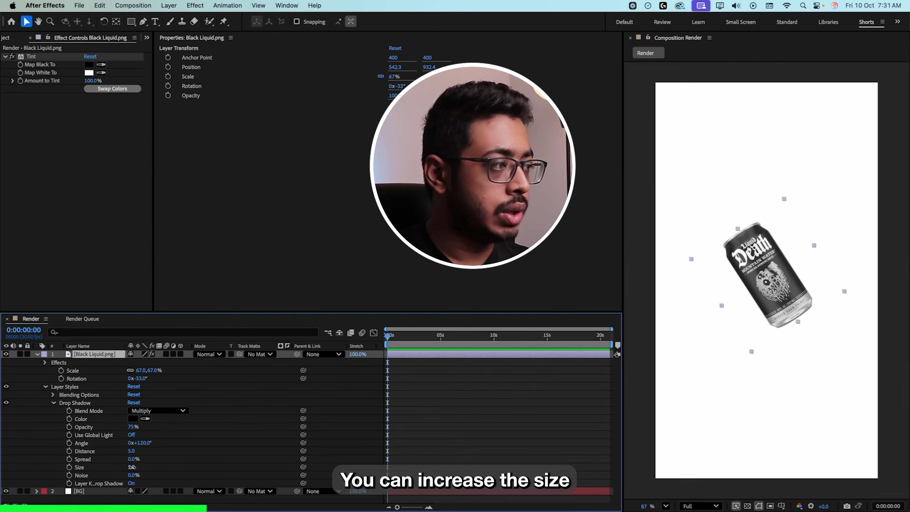
drag(132, 467, 133, 431)
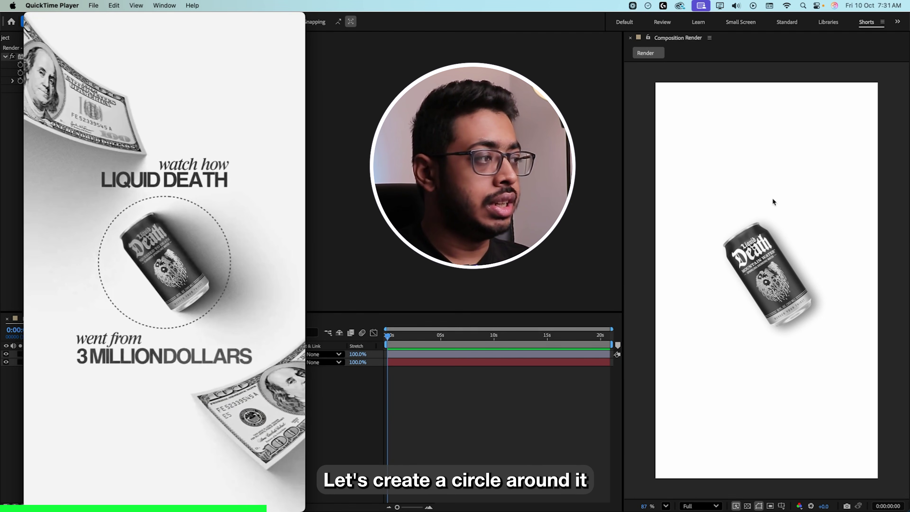
- With no layer selected, draw a circle around the can with the Ellipse tool, using a 5 px stroke
mouse_move(129, 351)
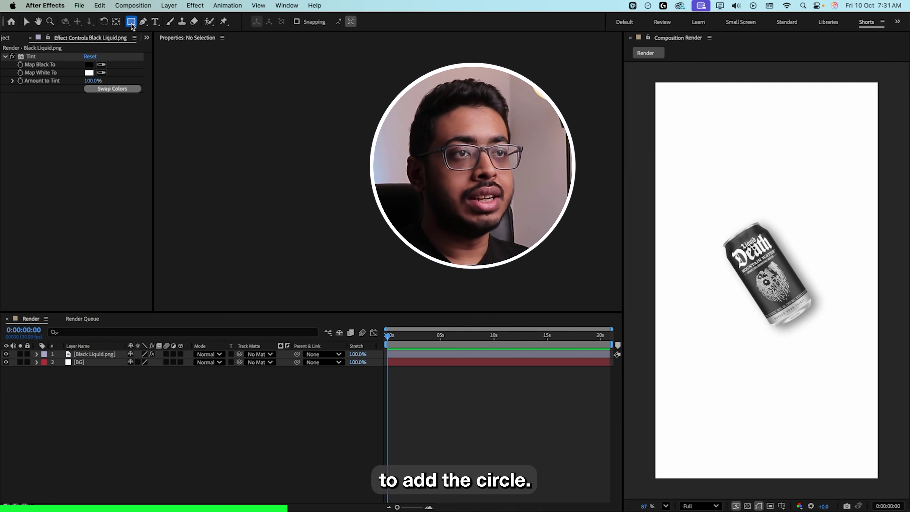
click(133, 22)
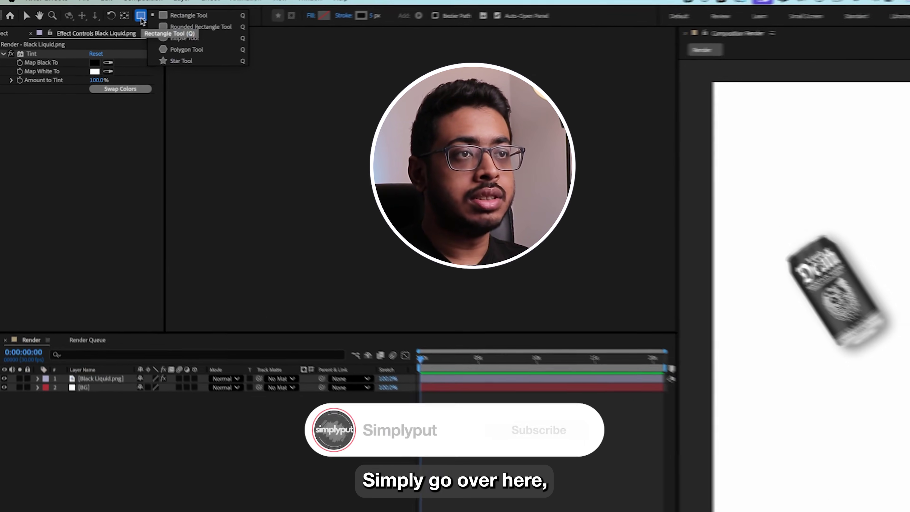
click(175, 34)
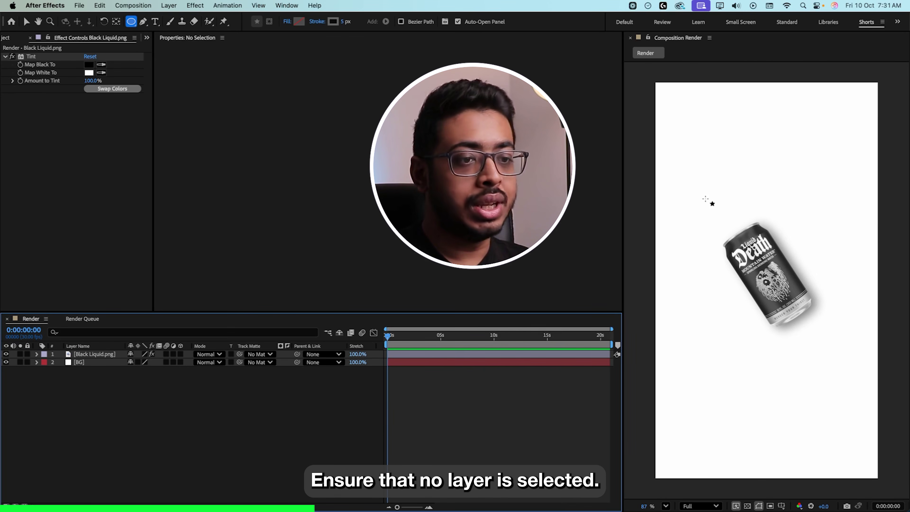
drag(705, 199, 793, 345)
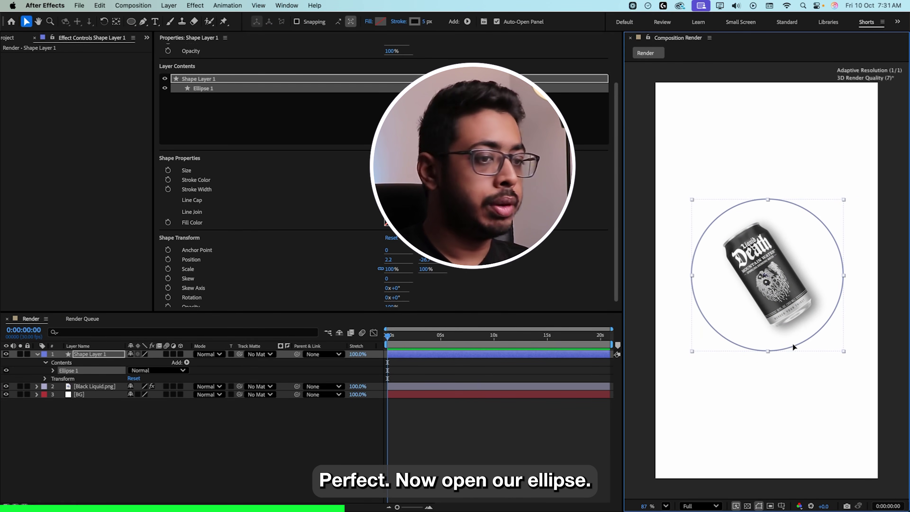
- Add dashes to the circle's stroke with a dash length of 10 and rename the shape layer Dotted Circle
click(51, 371)
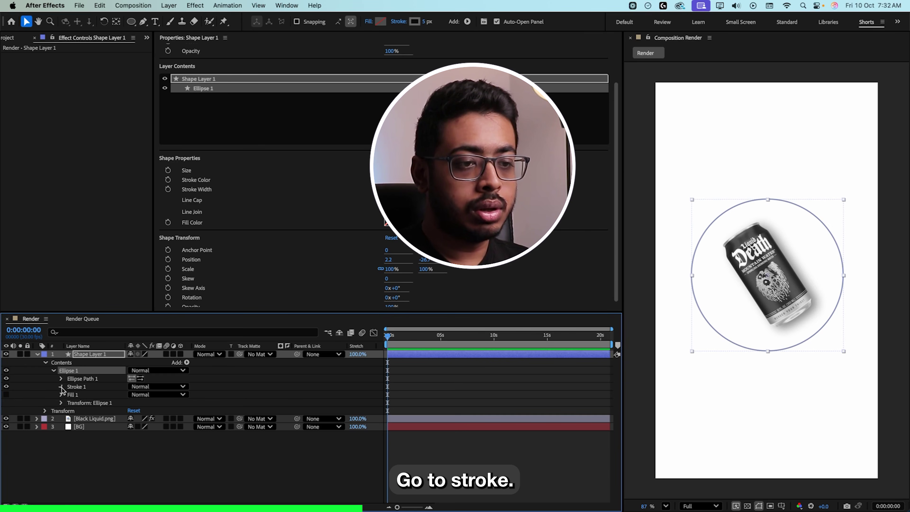
click(61, 387)
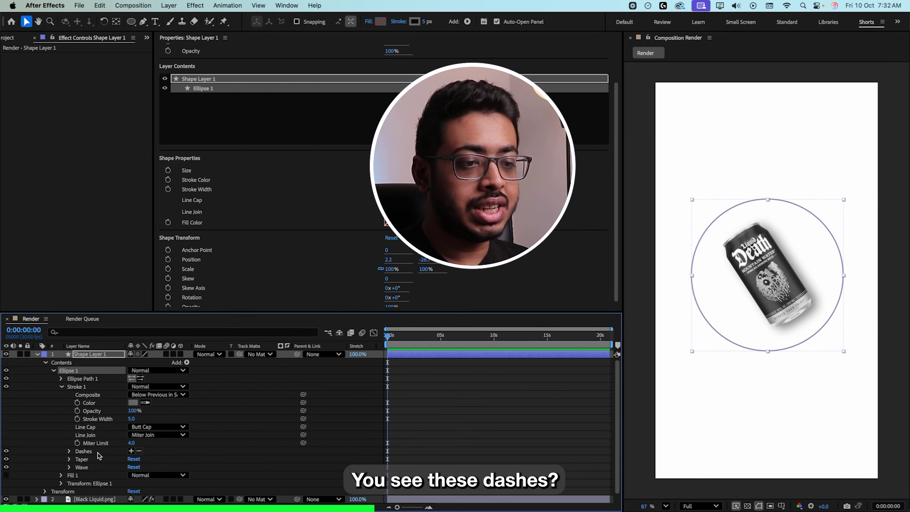
click(131, 451)
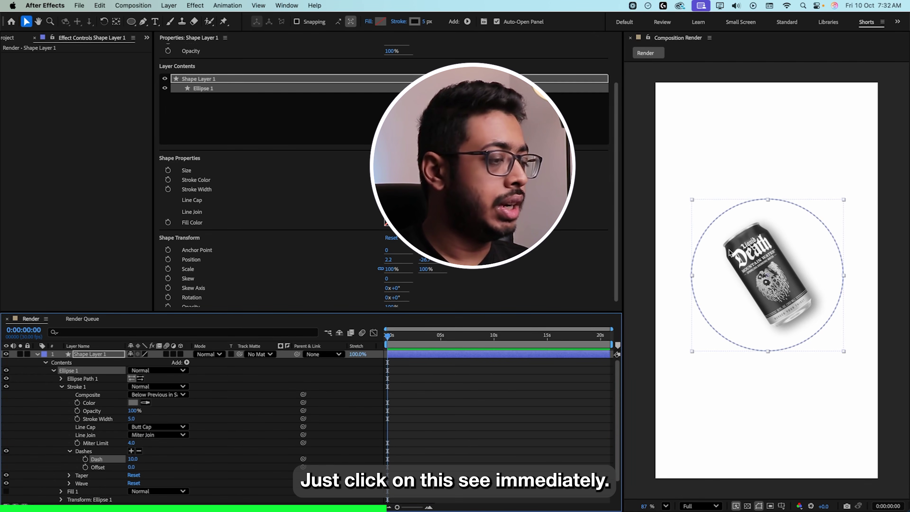
click(334, 430)
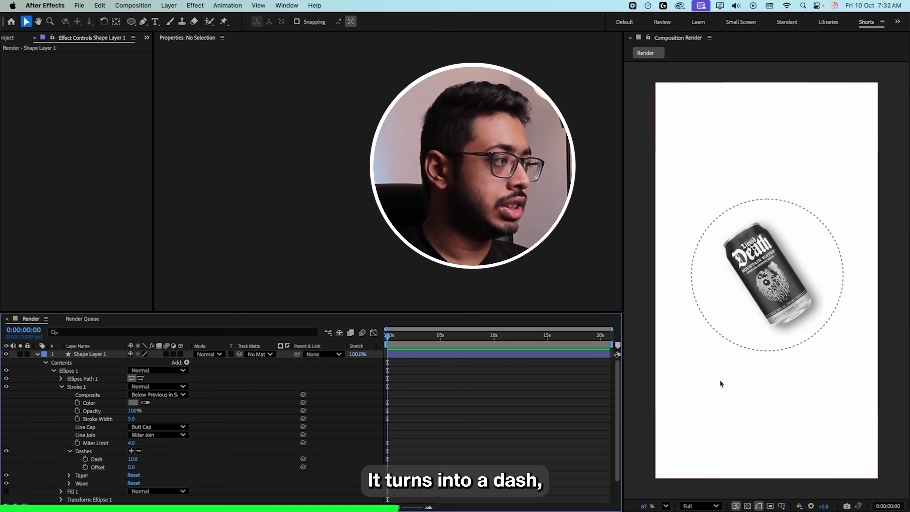
click(37, 354)
click(96, 354)
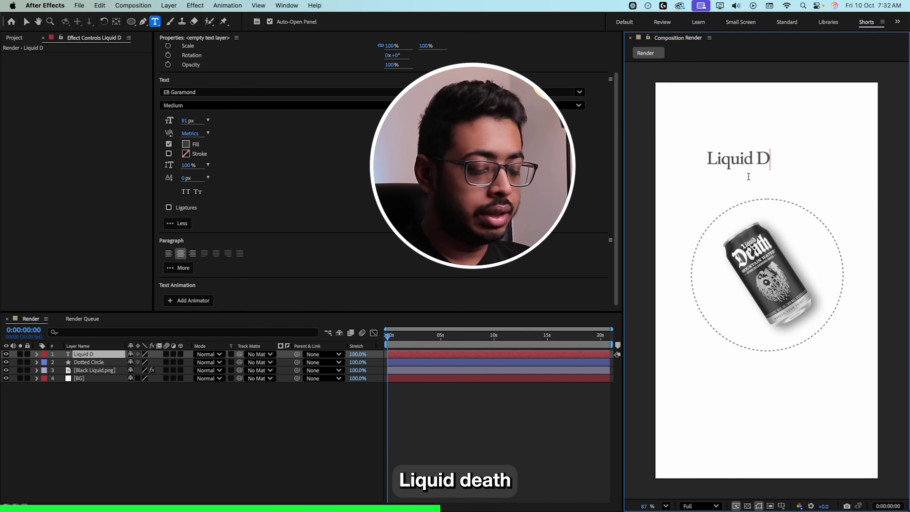
- Finish the "Liquid Death" text above the circle and set its font to Helvetica Neue Bold
text(eath)
click(226, 92)
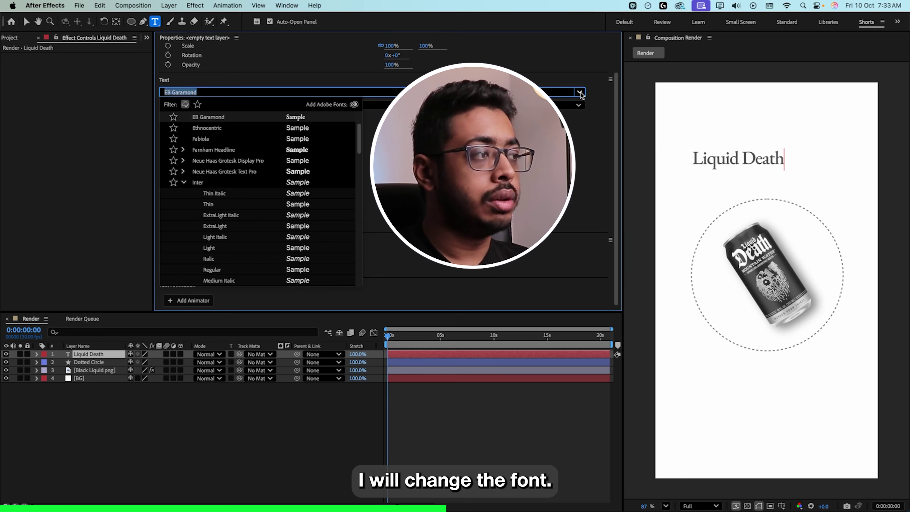
text(Hel)
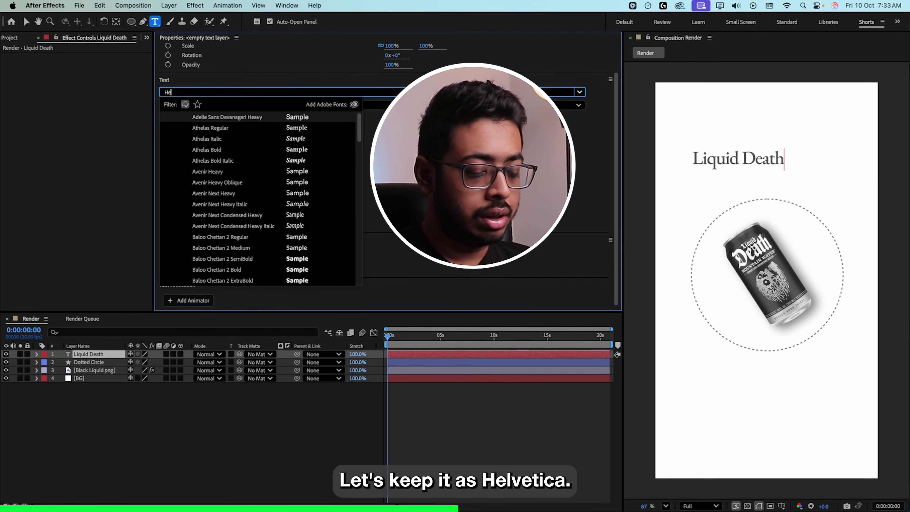
text(ve)
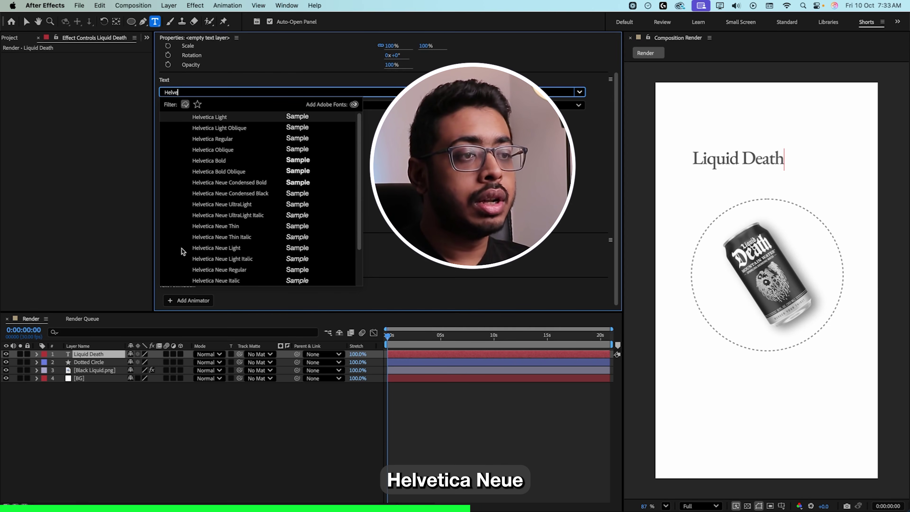
scroll(239, 262, down, 3)
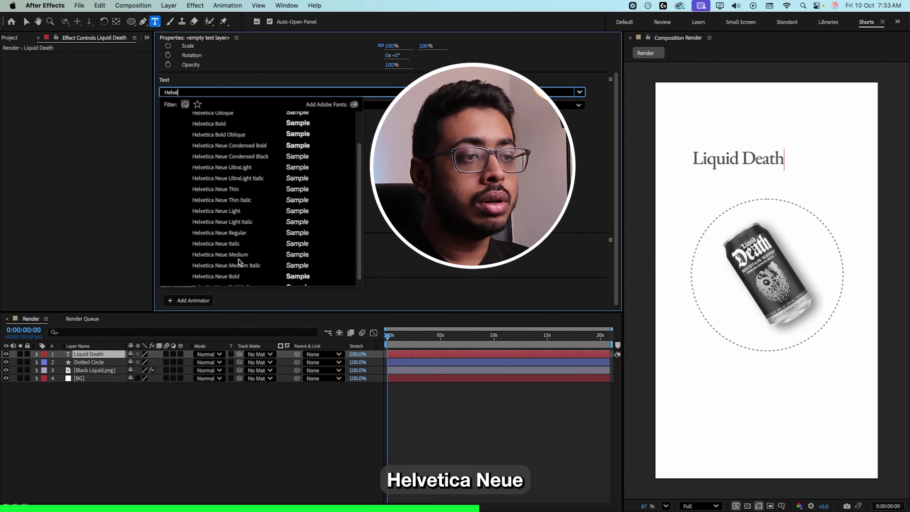
click(238, 277)
click(146, 387)
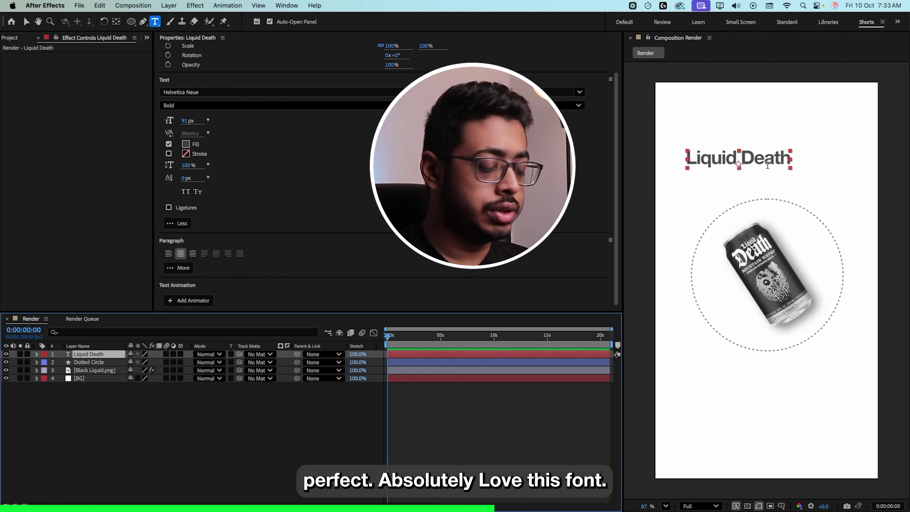
- Duplicate the "Liquid Death" text below the dotted circle and change the copy to "3 Million Dollars"
drag(768, 168, 769, 379)
key(super+d)
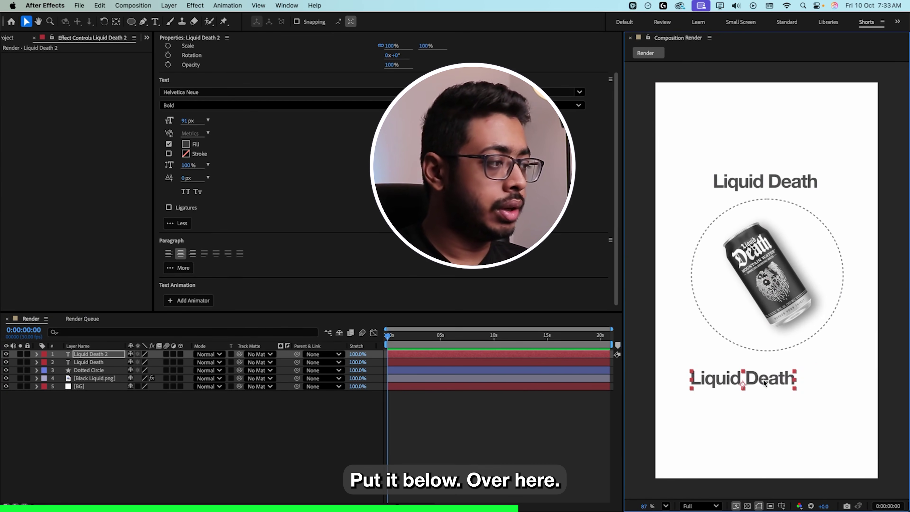
double_click(764, 383)
text(3 Mi)
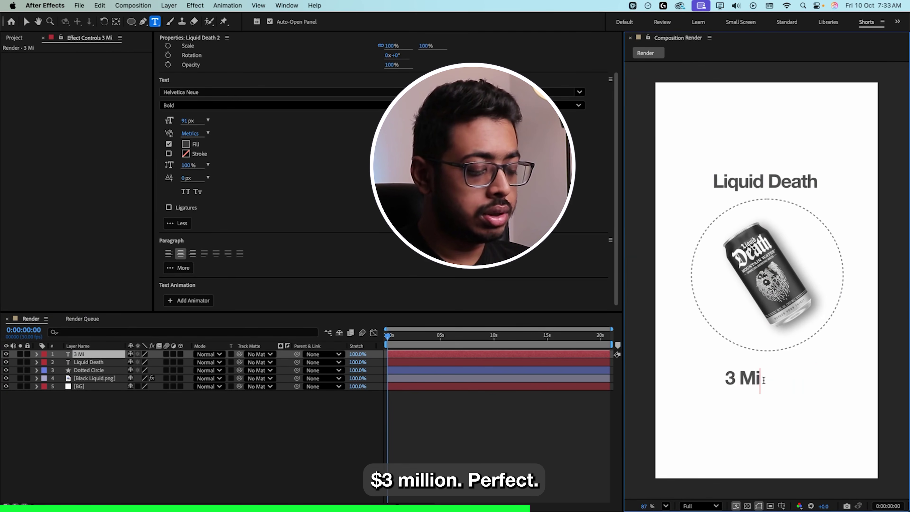
text(llion Dollars)
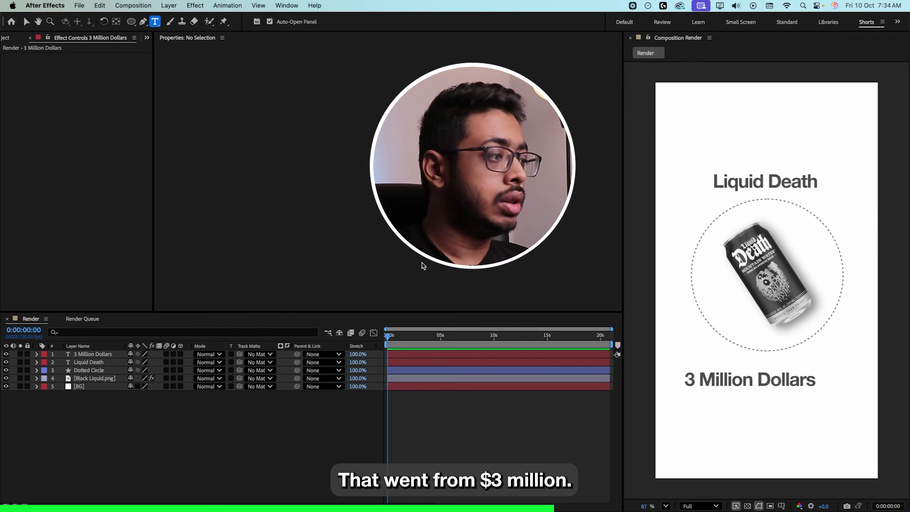
- Add the text "went from" in Rocky Medium Italic just above the start of "3 Million Dollars"
click(701, 359)
text(went from)
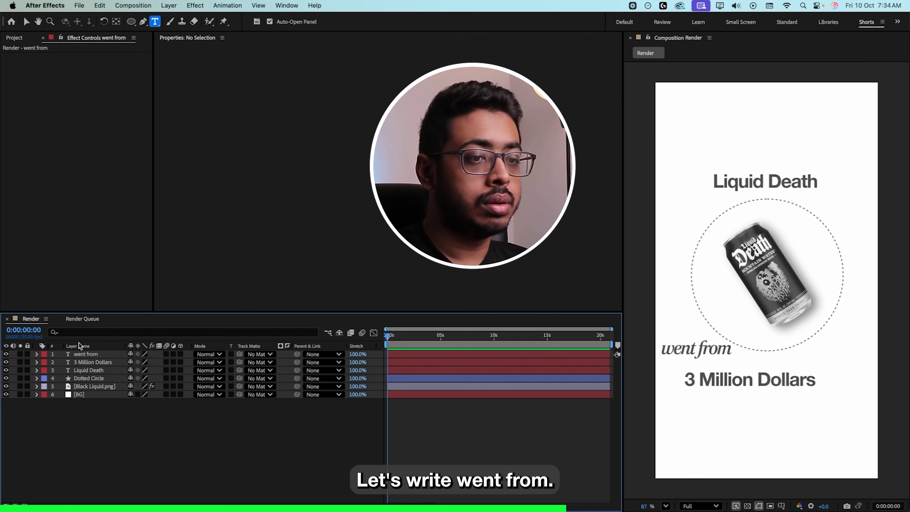
click(94, 355)
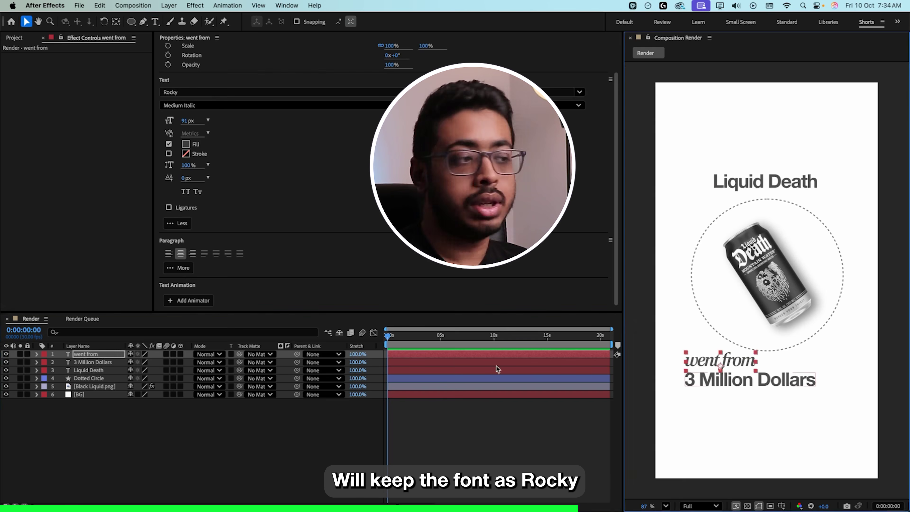
- Set the font size of the "went from" text to 80 px
click(187, 122)
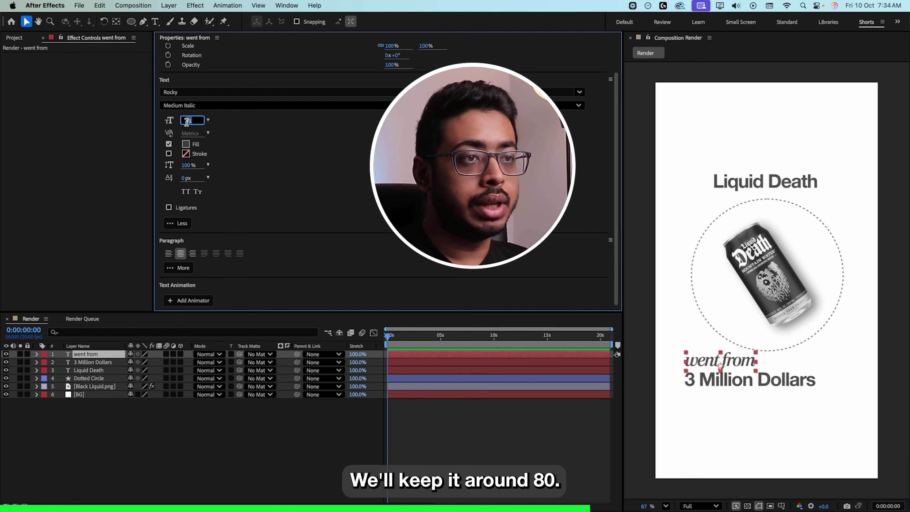
text(80)
key(Return)
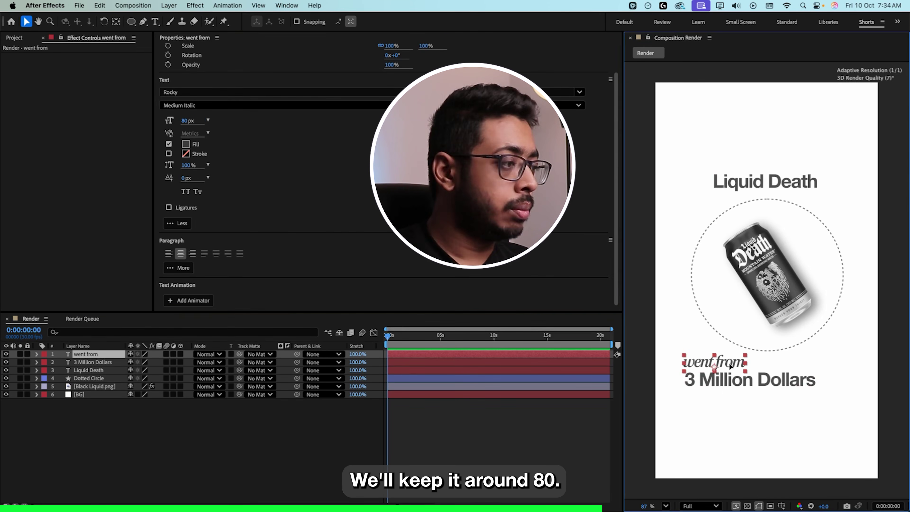
- Duplicate the "went from" text above "Liquid Death" and change the copy to "watch how"
click(103, 356)
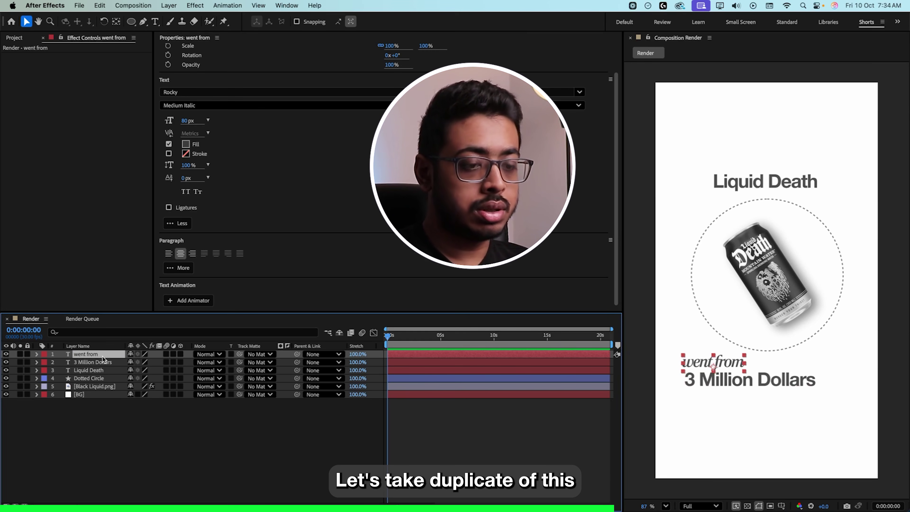
key(super+d)
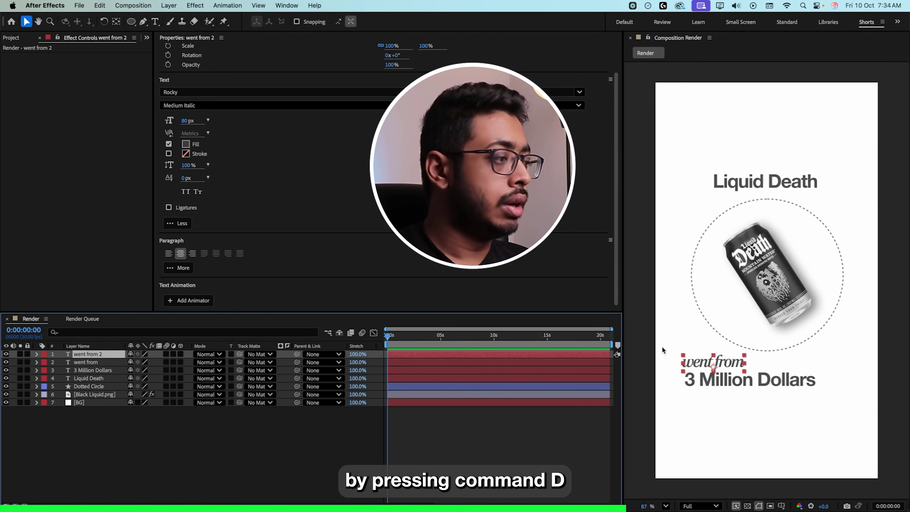
drag(714, 360, 771, 165)
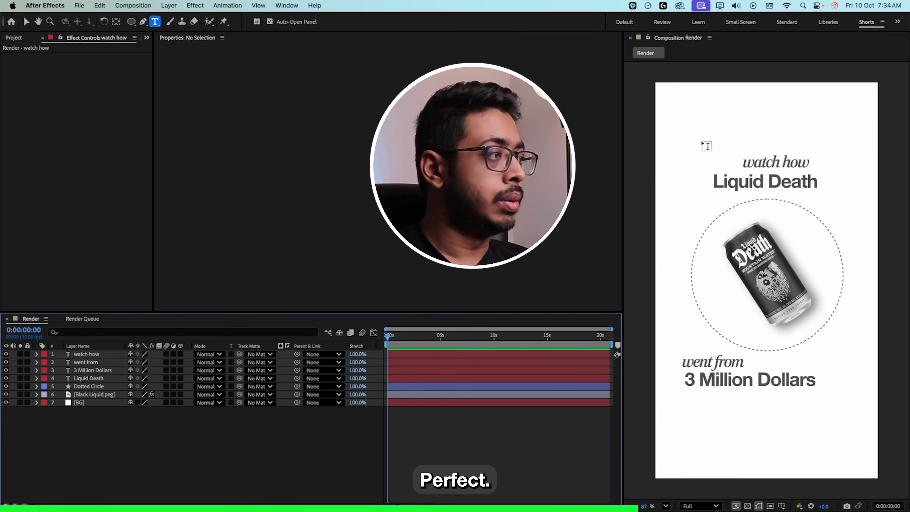
click(79, 402)
click(116, 423)
- Place the 1.8 MB Note.png in the canvas's upper-left corner, scaled to 27% and rotated 38°
click(11, 43)
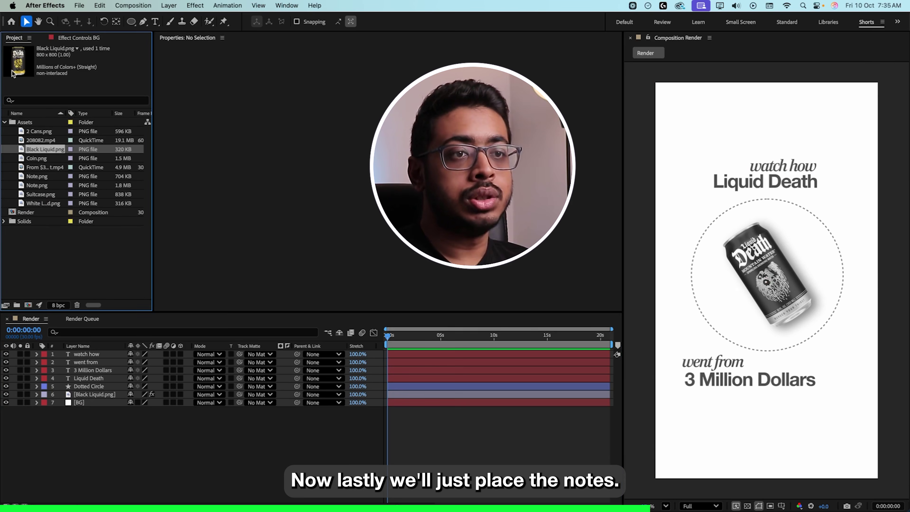
drag(36, 185, 89, 353)
key(s)
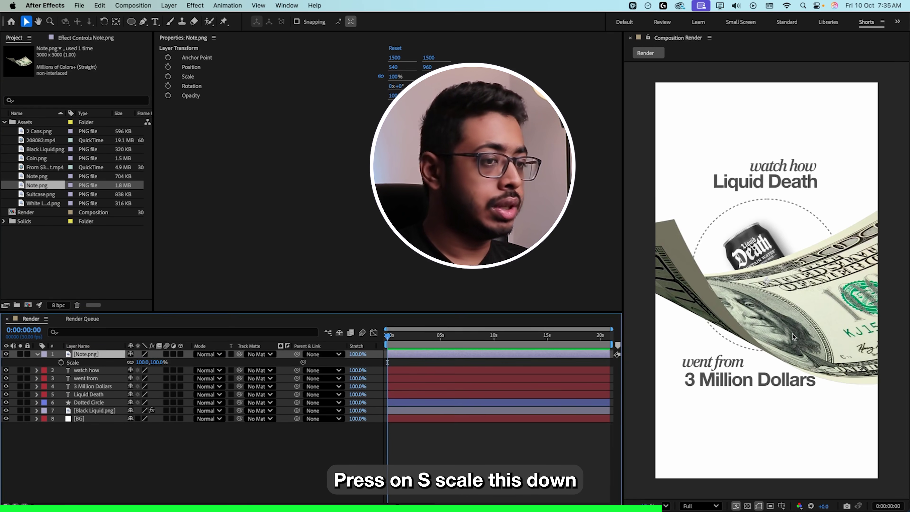
drag(158, 368, 118, 366)
drag(710, 274, 674, 116)
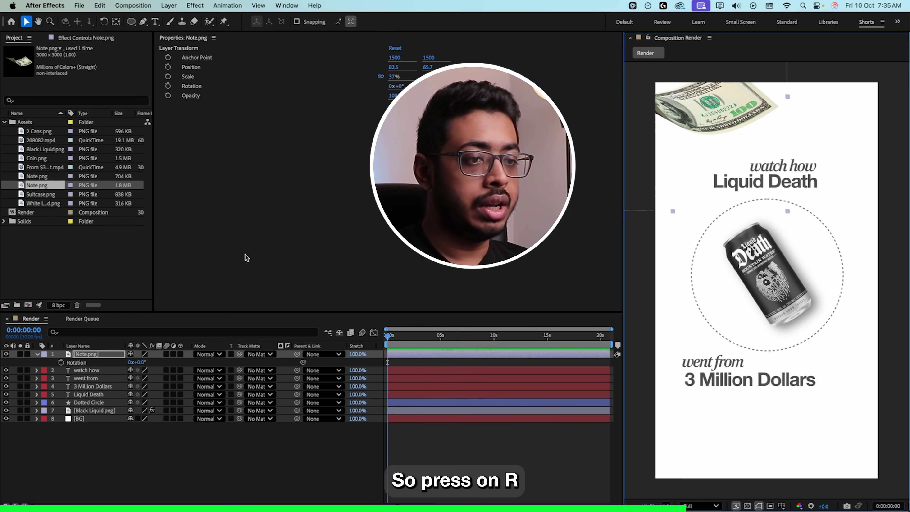
drag(142, 363, 160, 363)
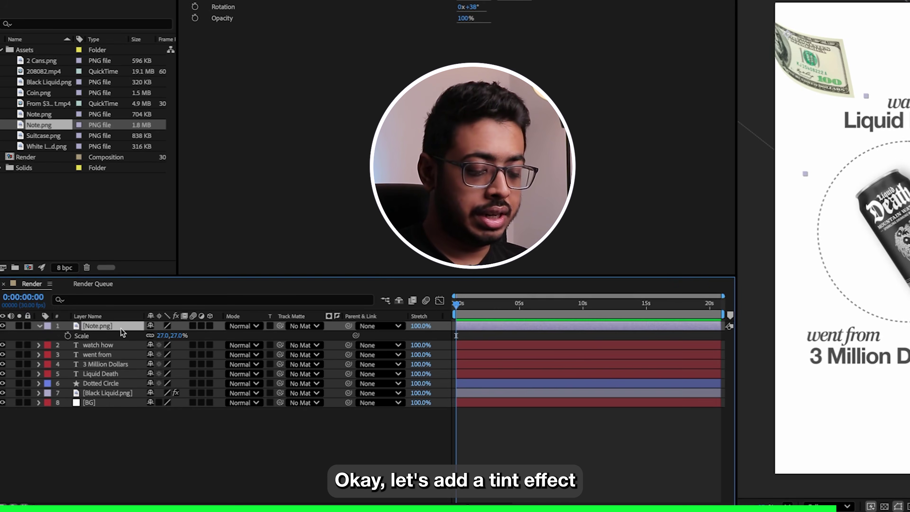
- Apply the Tint effect to the Note.png layer
key(ctrl+space)
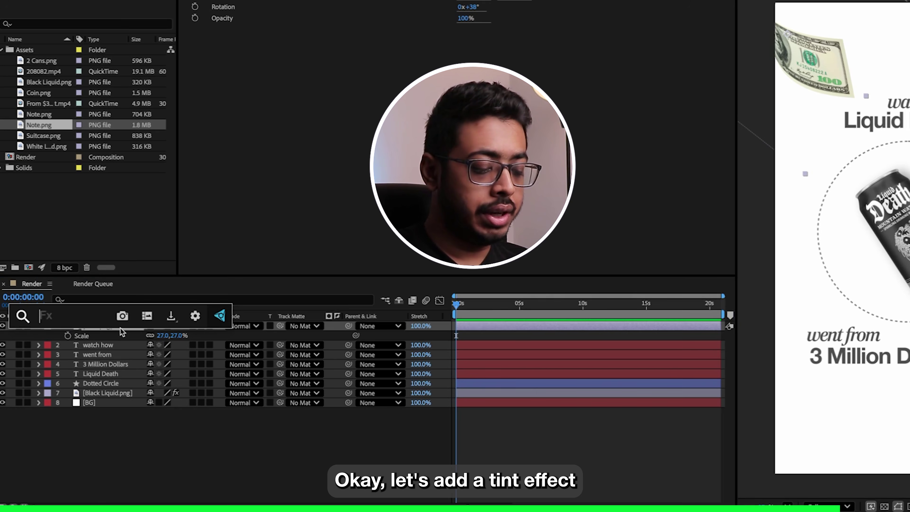
text(ti)
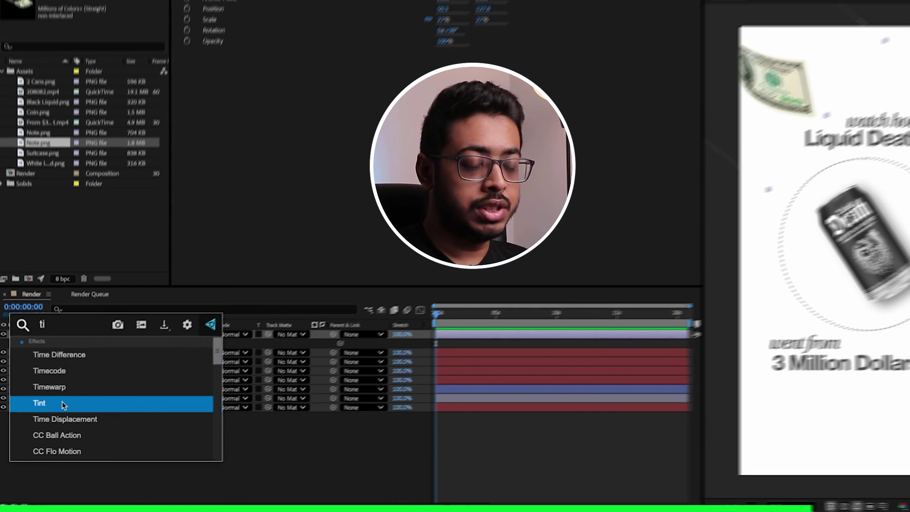
click(62, 396)
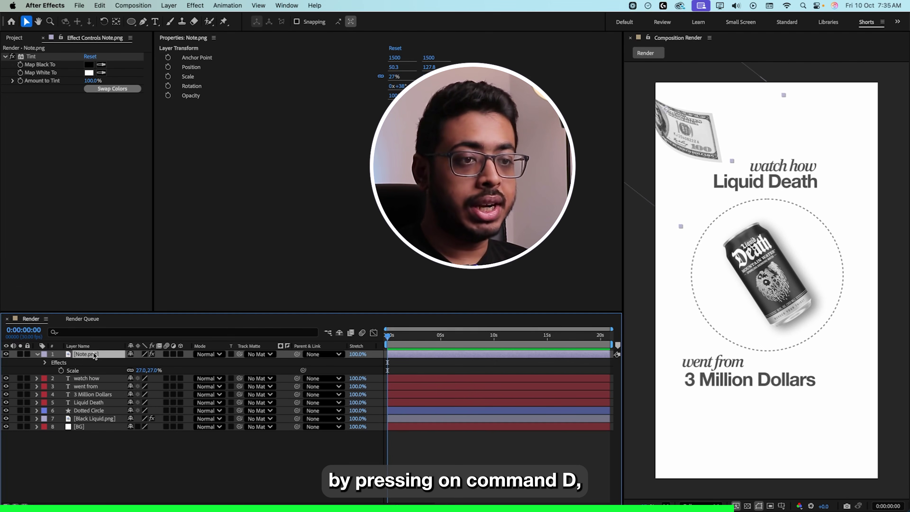
- Duplicate the tinted note into the canvas's lower-right corner and rotate the copy to -46°
key(super+d)
drag(625, 129, 794, 453)
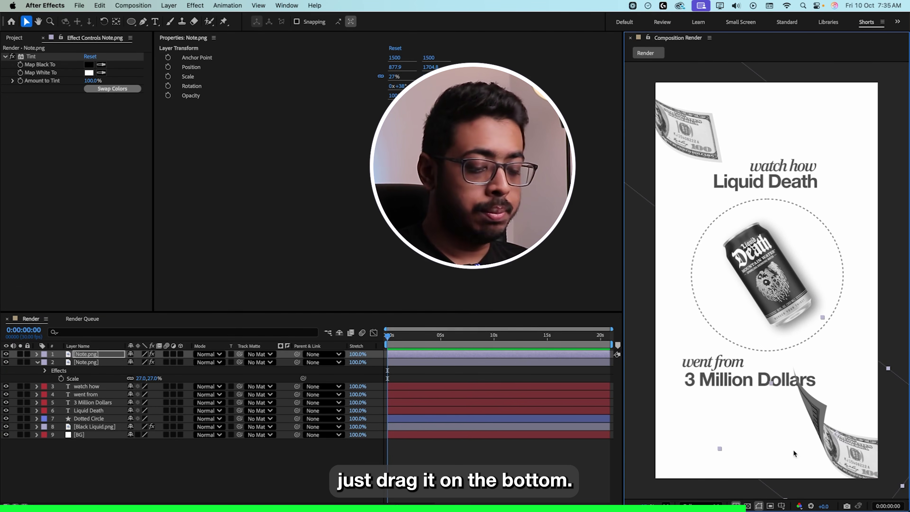
key(r)
drag(139, 363, 100, 363)
drag(833, 444, 860, 440)
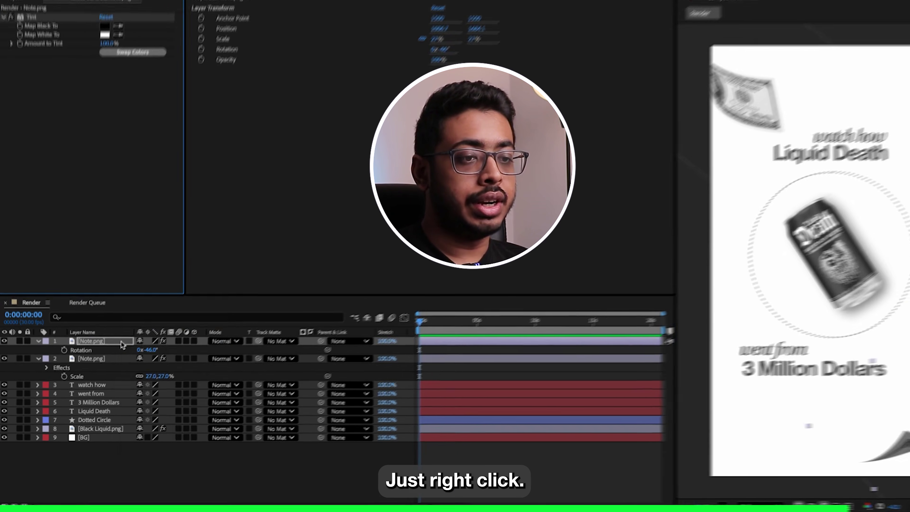
- Add a Drop Shadow layer style to the lower-right note and set its size to 45
right_click(87, 355)
mouse_move(137, 345)
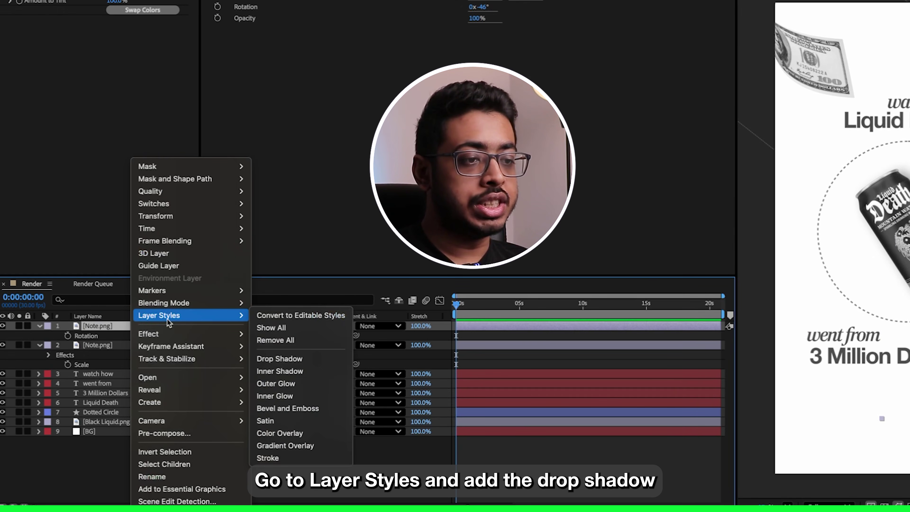
click(280, 358)
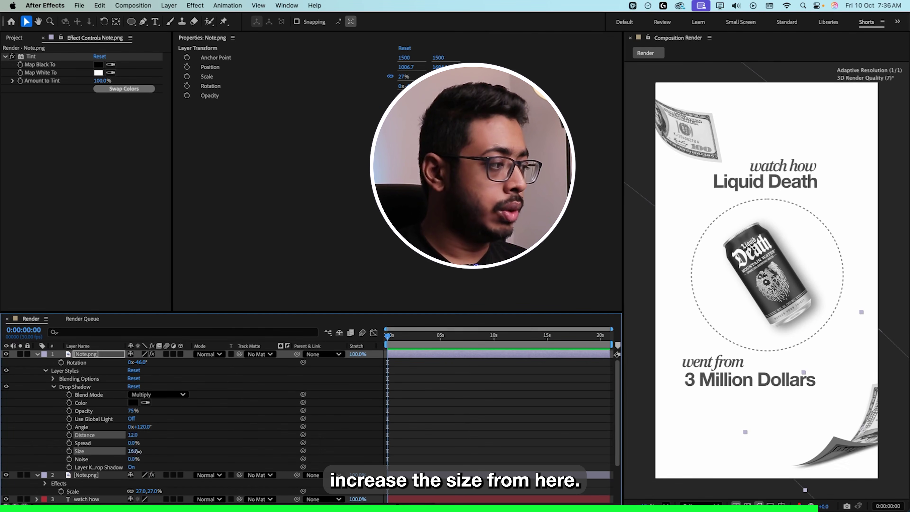
drag(151, 452, 153, 452)
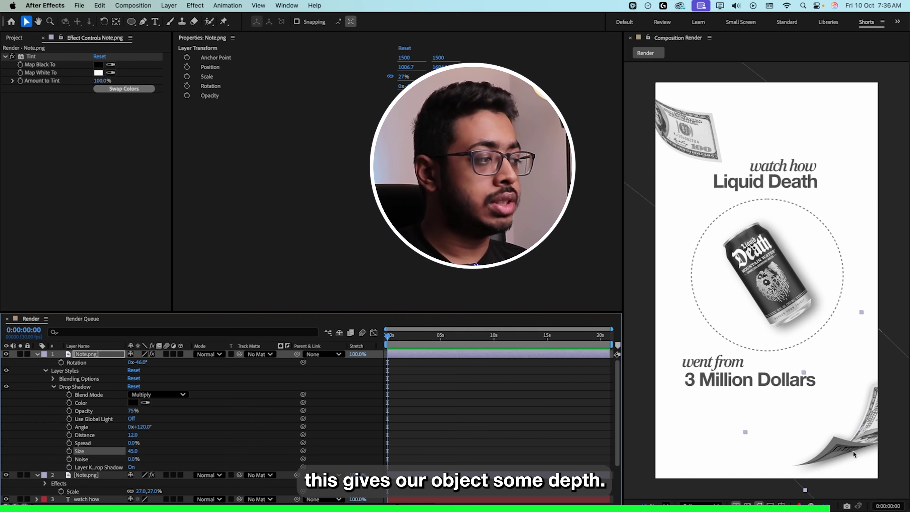
- Copy the lower-right note's drop shadow onto the upper-left note and open the pasted shadow's settings
click(93, 387)
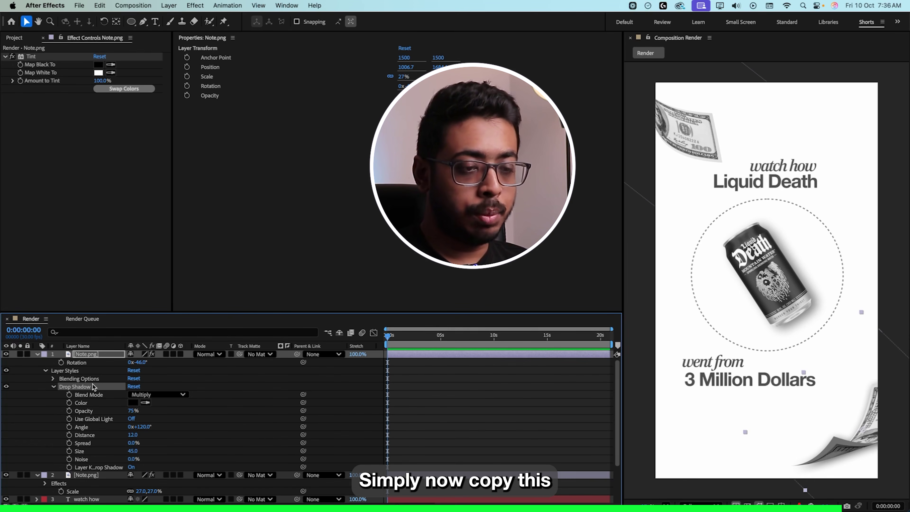
scroll(87, 405, down, 3)
click(86, 452)
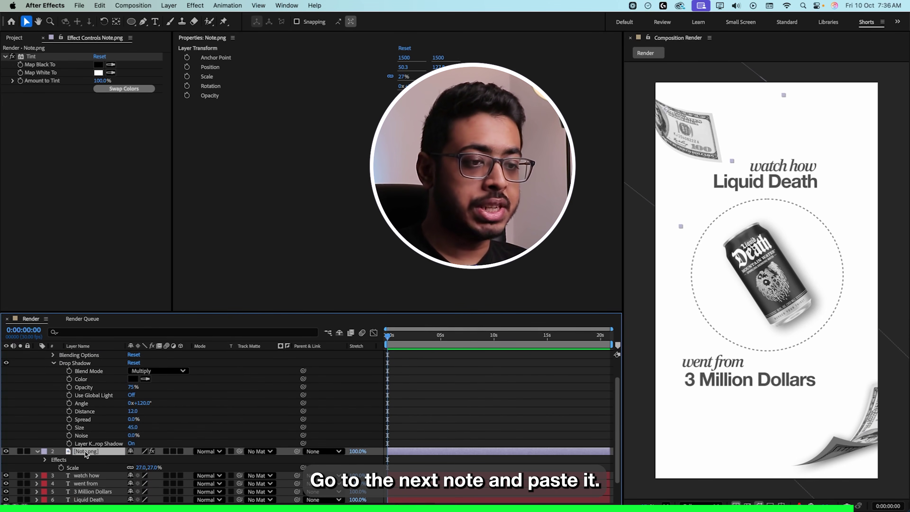
key(cmd+v)
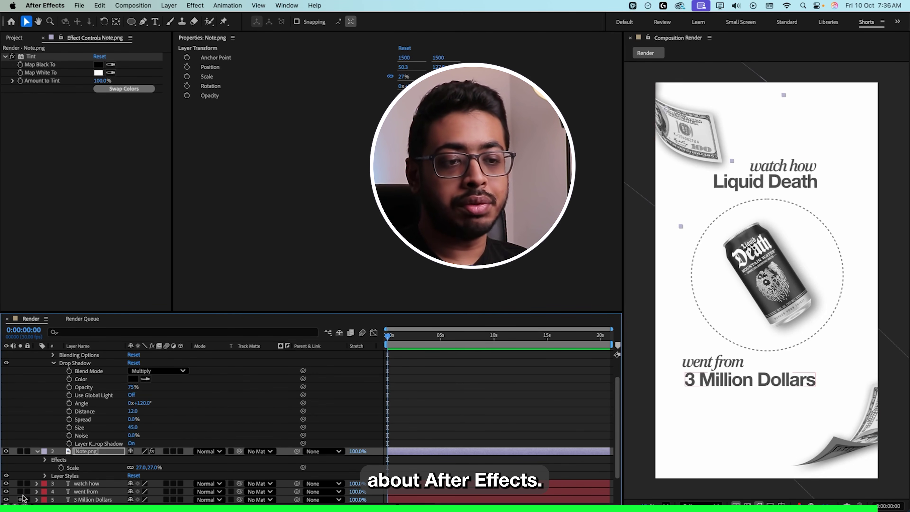
click(45, 476)
click(53, 485)
scroll(55, 487, down, 4)
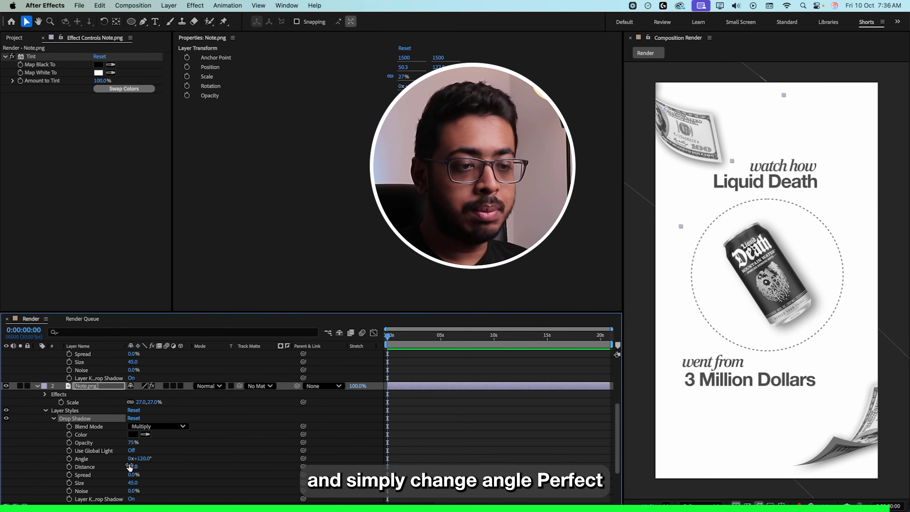
- Collapse the properties of both Note.png layers and clear the layer selection
click(37, 386)
scroll(83, 377, up, 5)
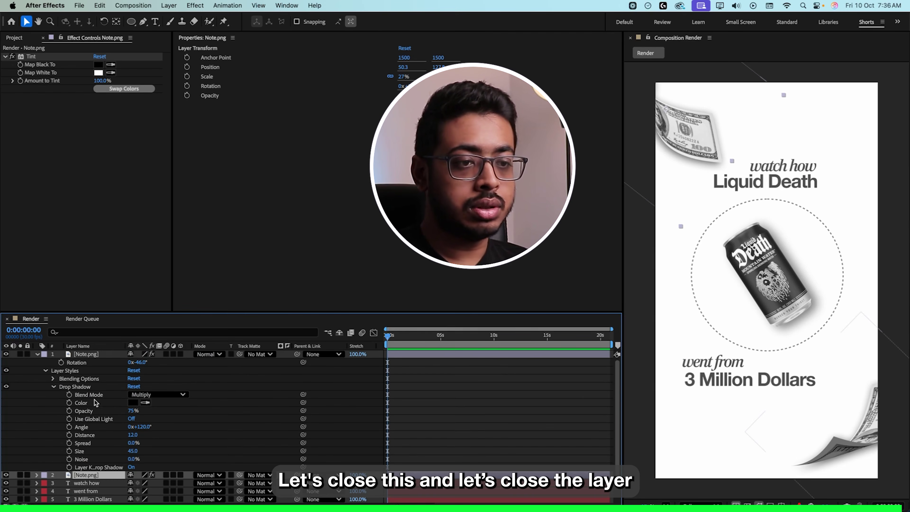
click(37, 354)
click(142, 463)
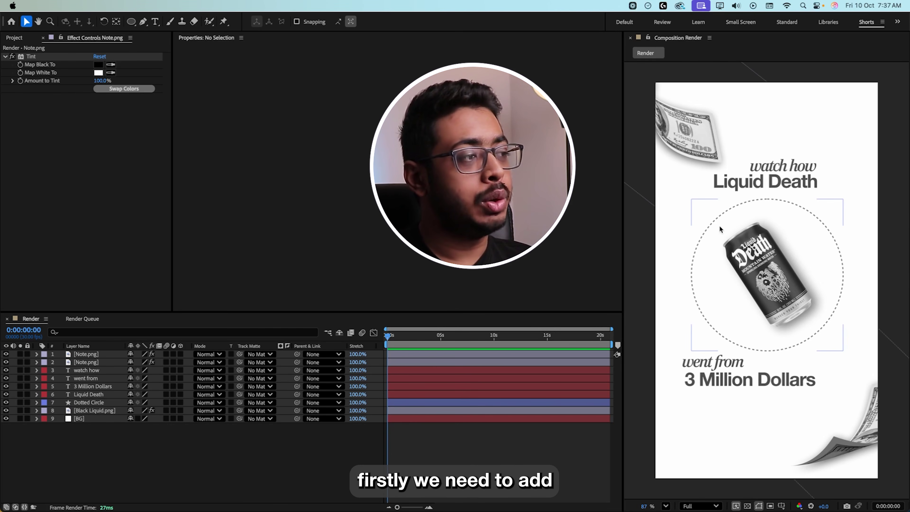
- Create a two-node camera with the 35mm preset and name it Camera
right_click(131, 450)
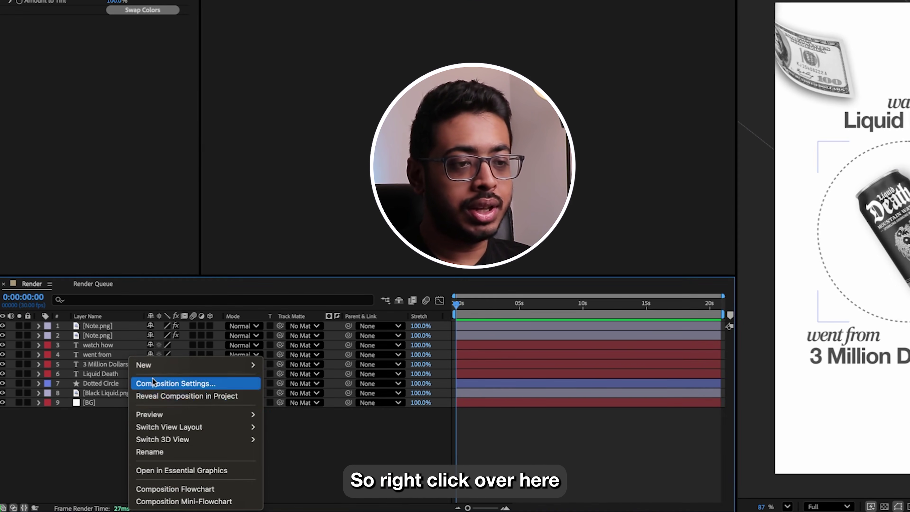
mouse_move(155, 368)
click(298, 421)
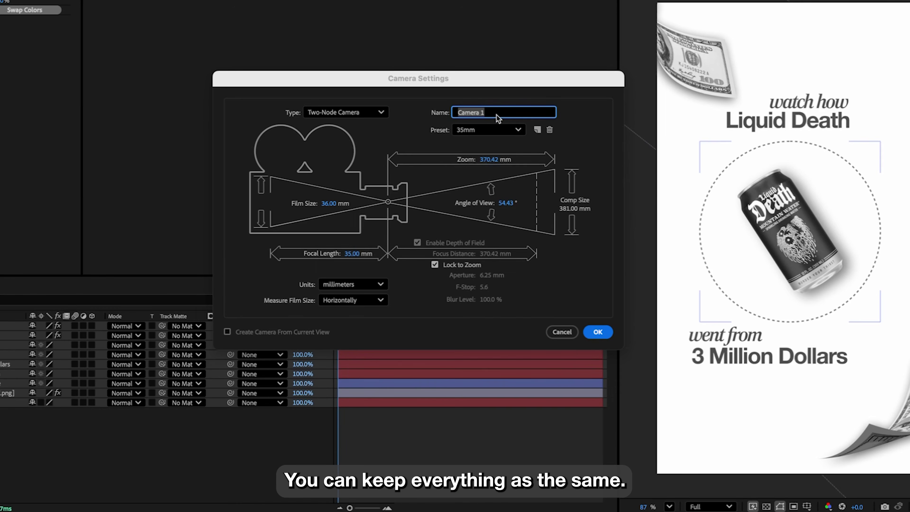
click(497, 114)
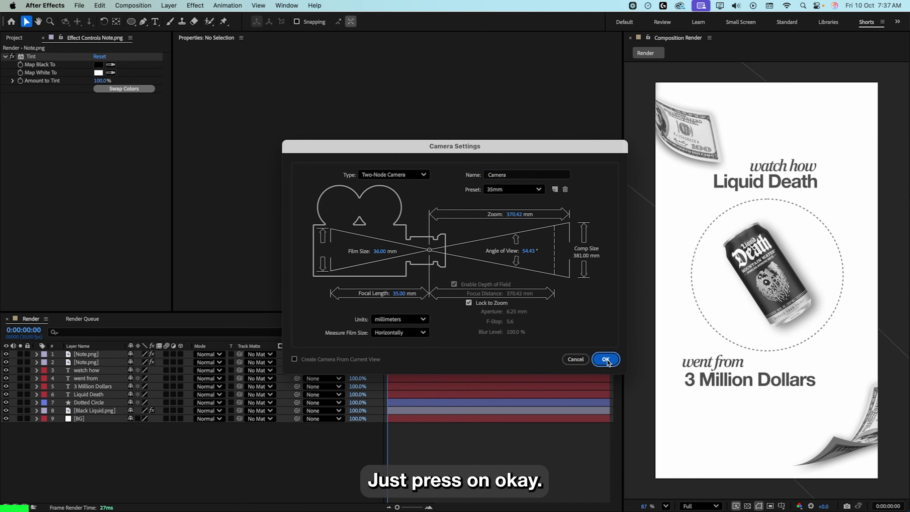
click(598, 332)
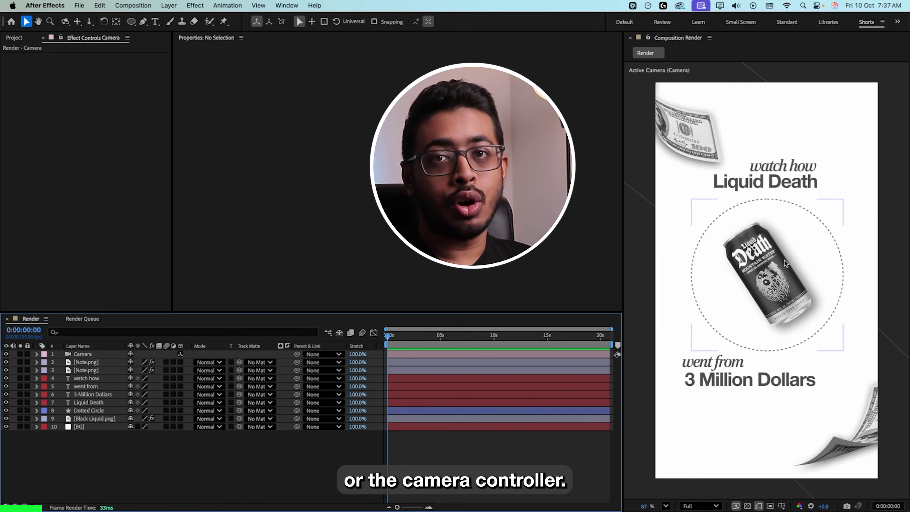
- Add a null object named Controller and make it the parent of the Camera layer
right_click(116, 459)
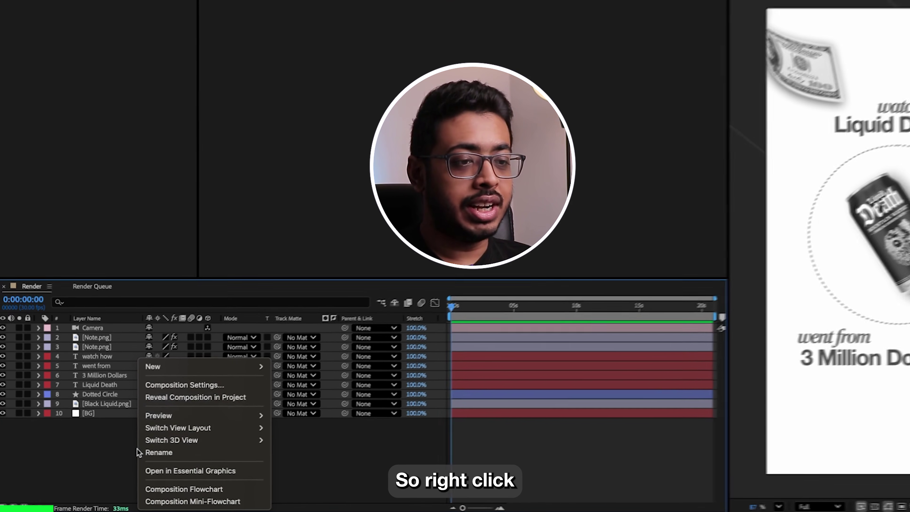
mouse_move(151, 387)
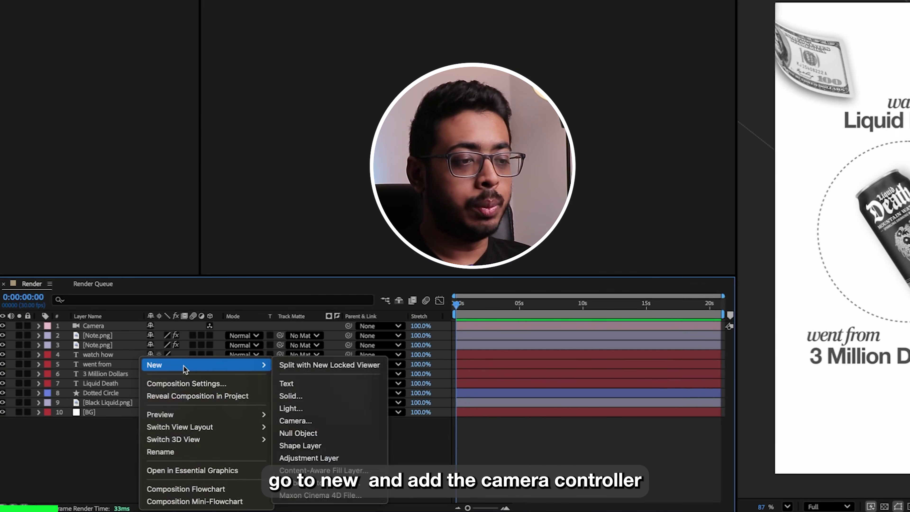
click(337, 434)
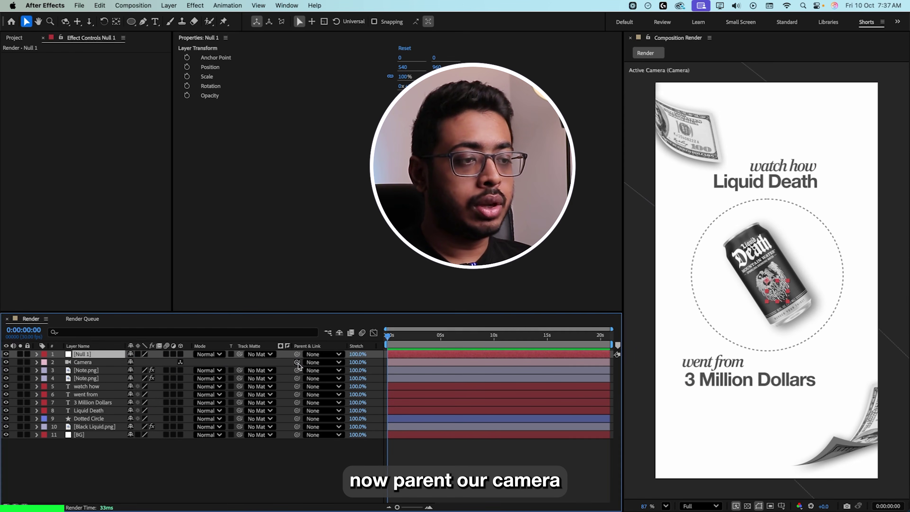
drag(297, 362, 75, 357)
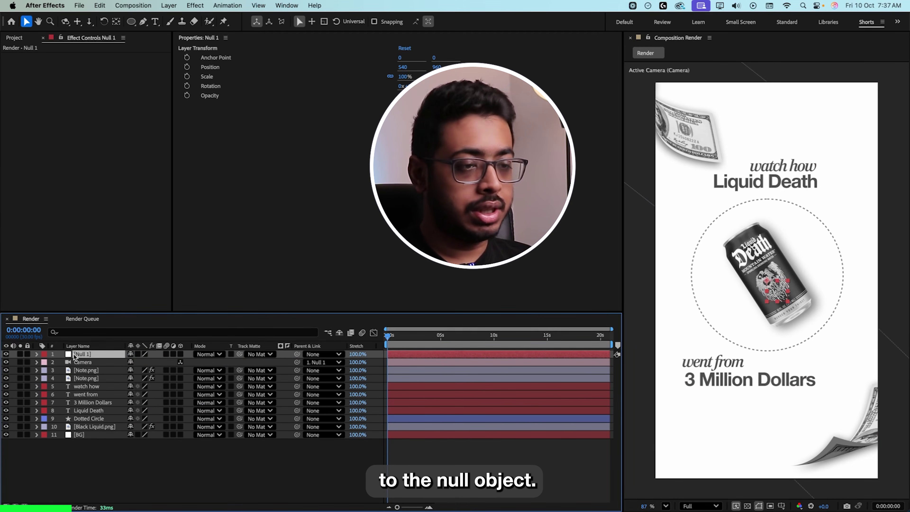
key(Return)
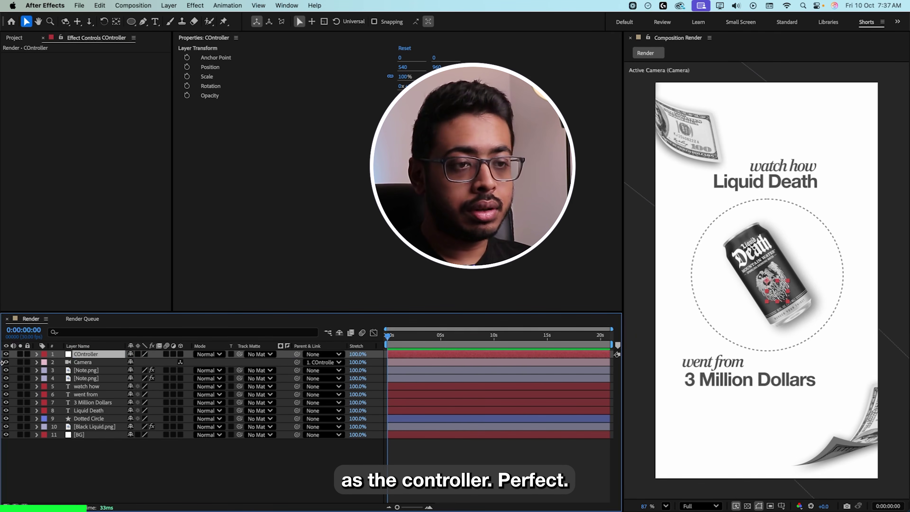
- Make the Controller, note, text, Dotted Circle and can layers 3D, leaving out BG
click(180, 354)
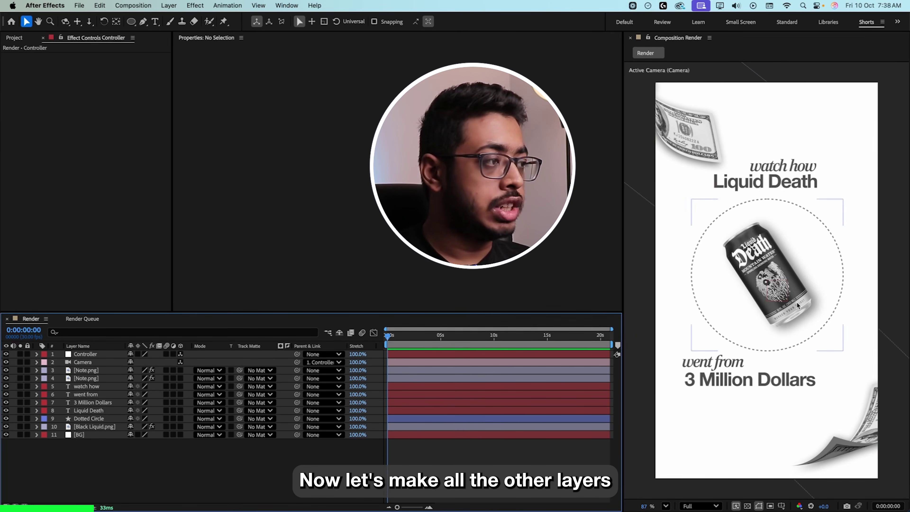
click(181, 370)
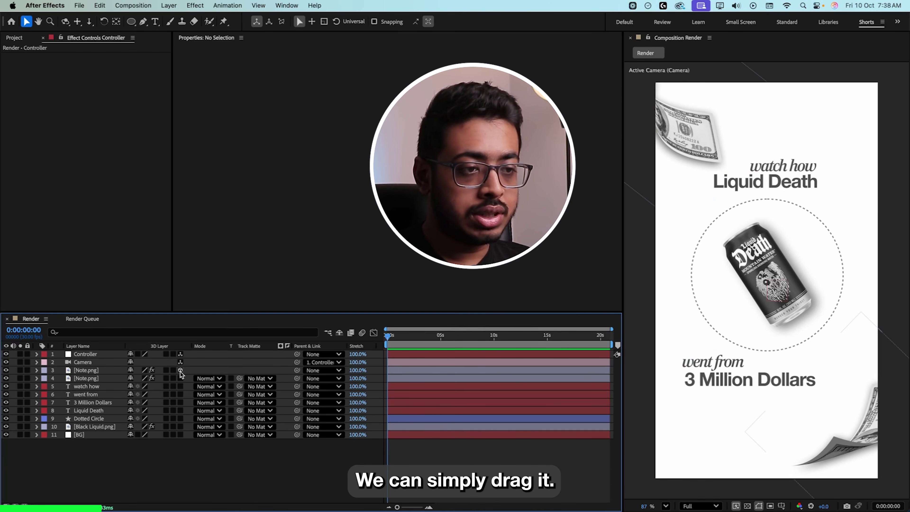
drag(179, 391, 171, 441)
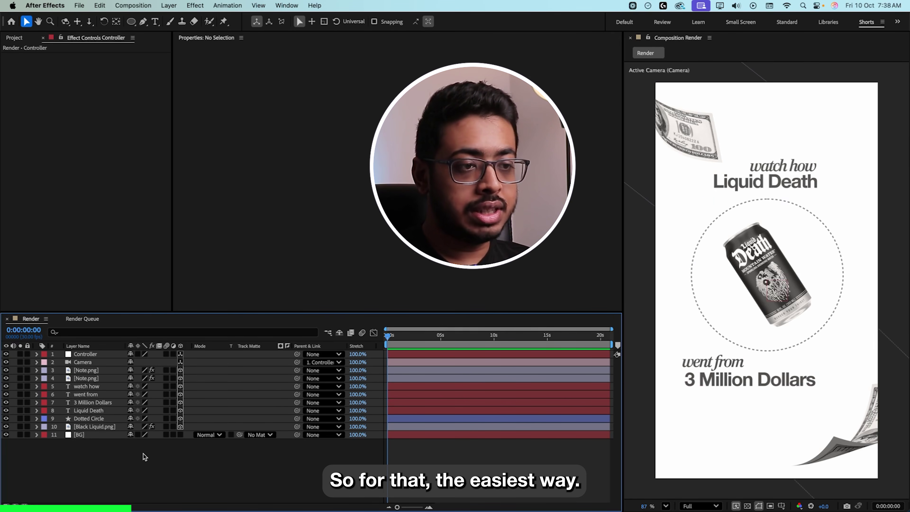
- Pre-compose the can layer as Black Liquid, moving all its attributes into the new composition
click(78, 428)
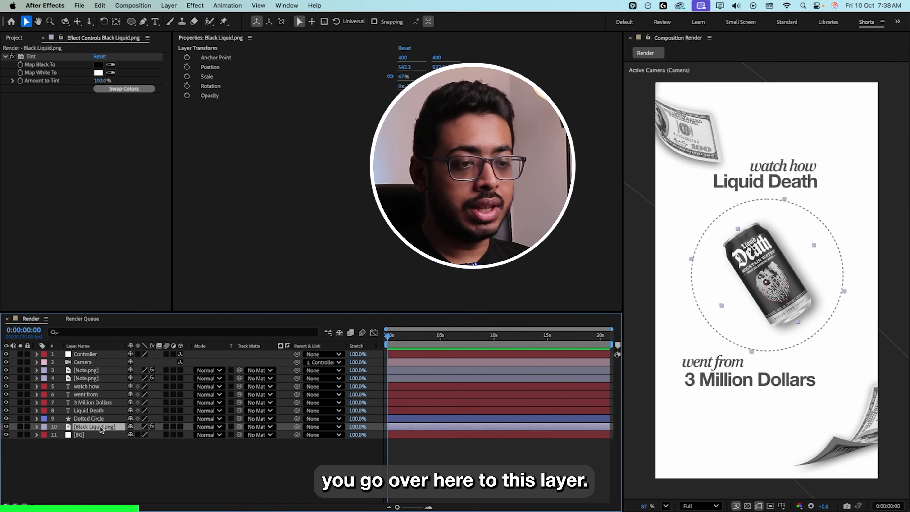
key(super+shift+c)
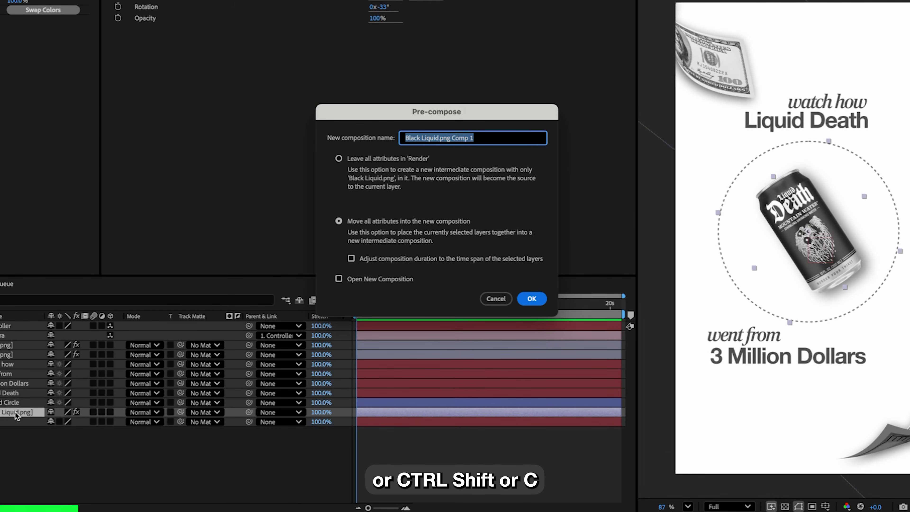
drag(474, 137, 441, 137)
key(BackSpace)
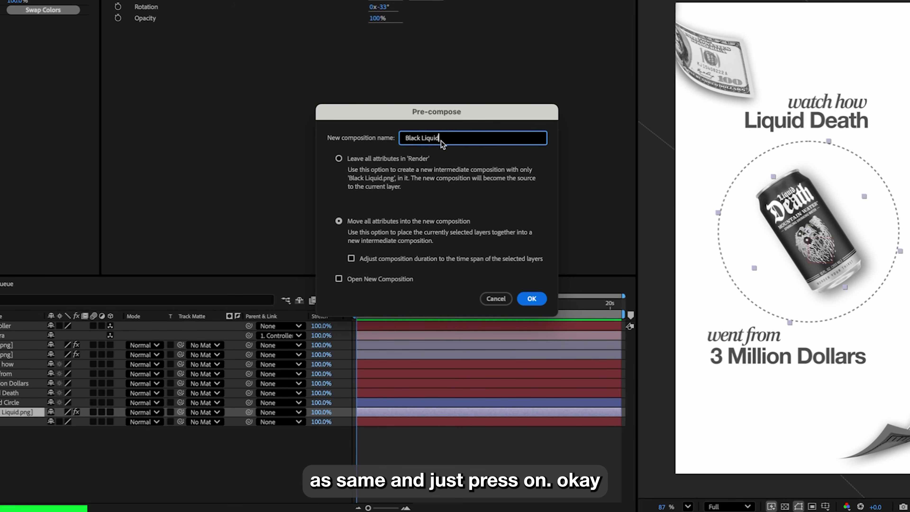
key(Return)
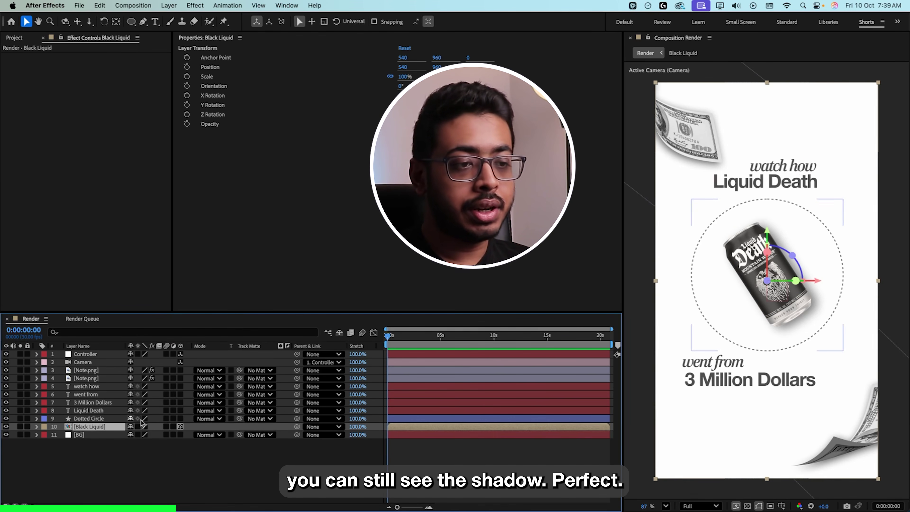
- Make the four text layers, Dotted Circle and both Note.png compositions 3D again, and clear the layer selection
drag(180, 419, 181, 386)
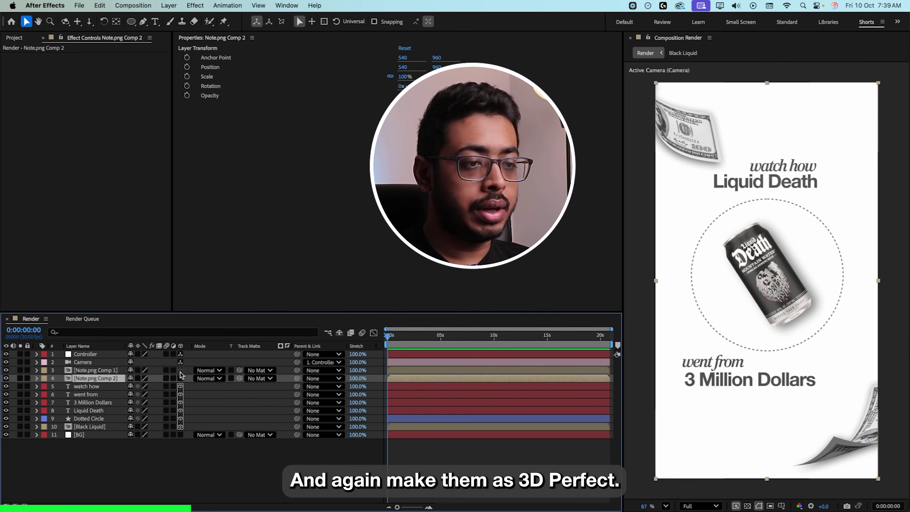
drag(180, 370, 181, 380)
click(798, 303)
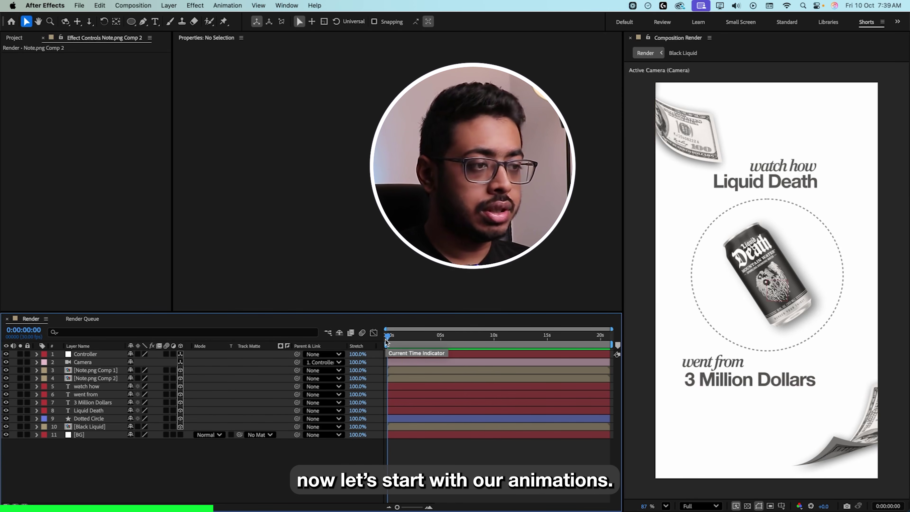
- Show the Controller null's position and scale, and reduce its scale to about 96%
click(113, 353)
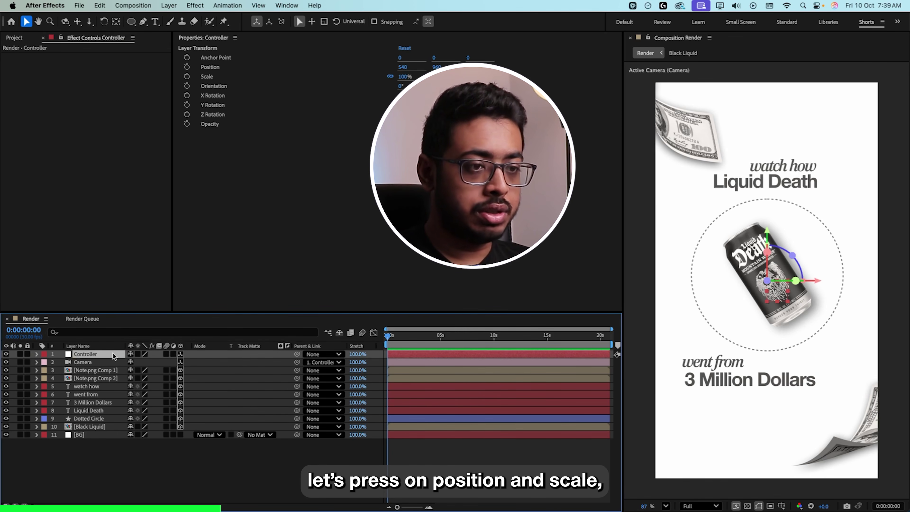
key(p)
key(shift+s)
drag(155, 371, 153, 371)
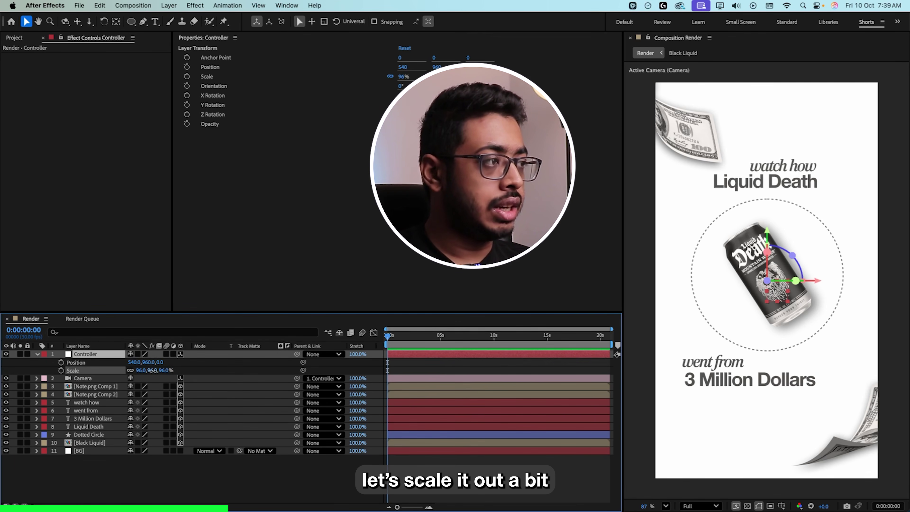
click(192, 464)
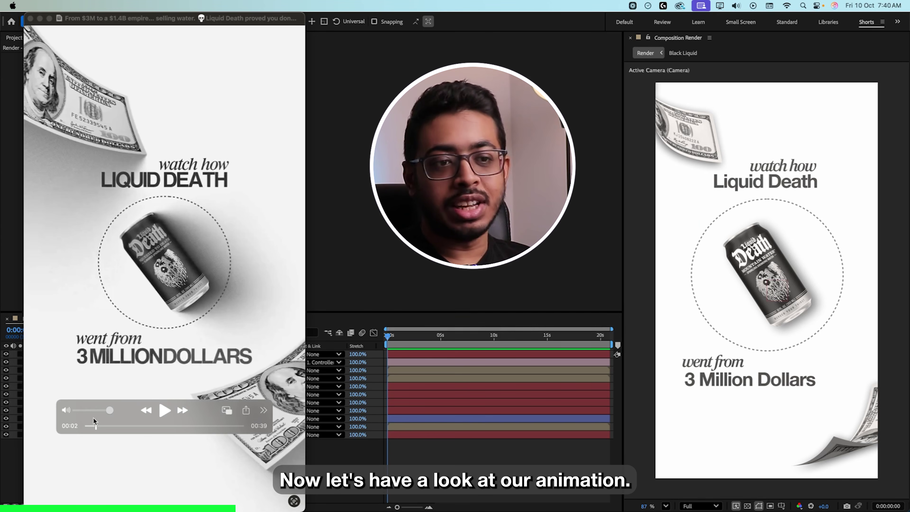
- Switch to QuickTime Player and scrub through the opening of the reference video to examine how its elements animate in
click(94, 425)
click(85, 427)
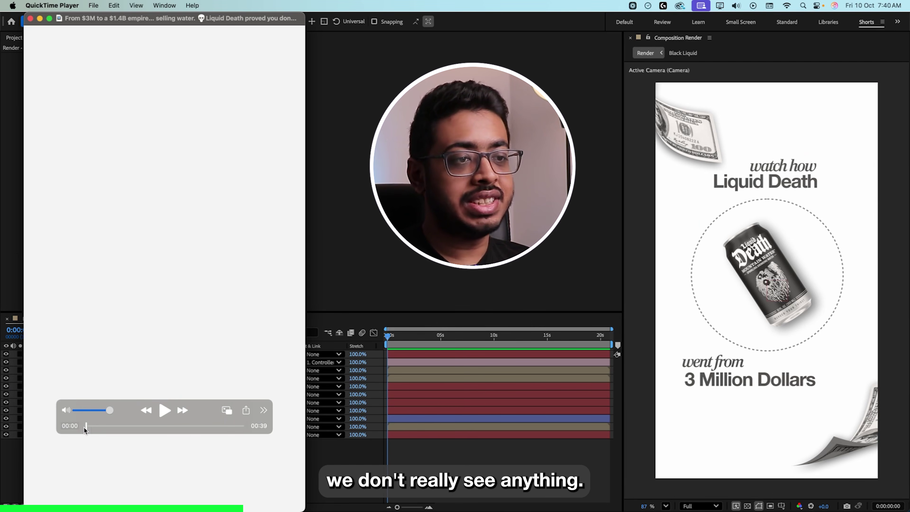
drag(83, 427, 91, 431)
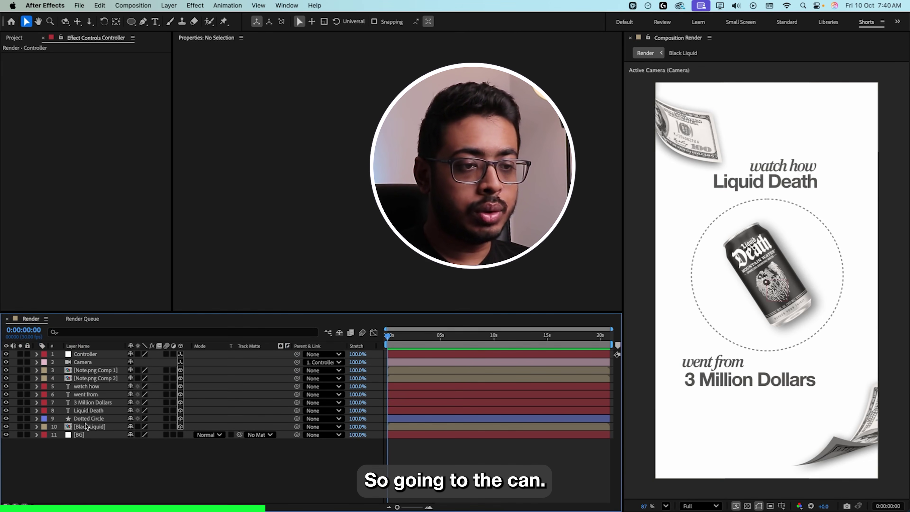
- Add the "From $3M to a $1.4B empire" mp4 to the Render composition below BG, for its audio
click(88, 427)
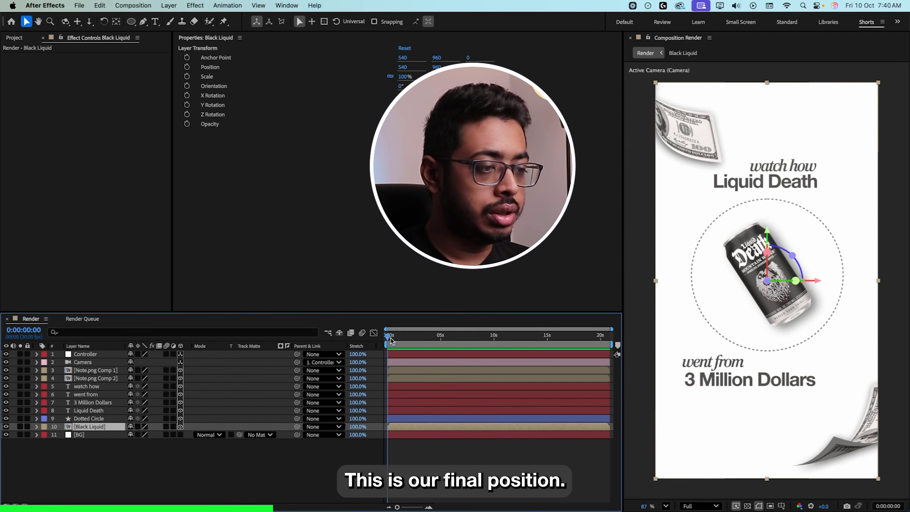
click(14, 38)
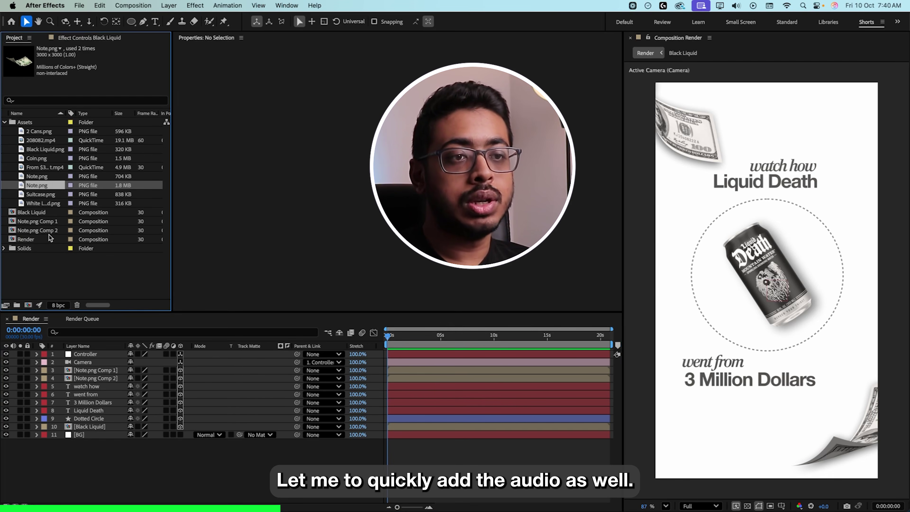
drag(41, 167, 386, 359)
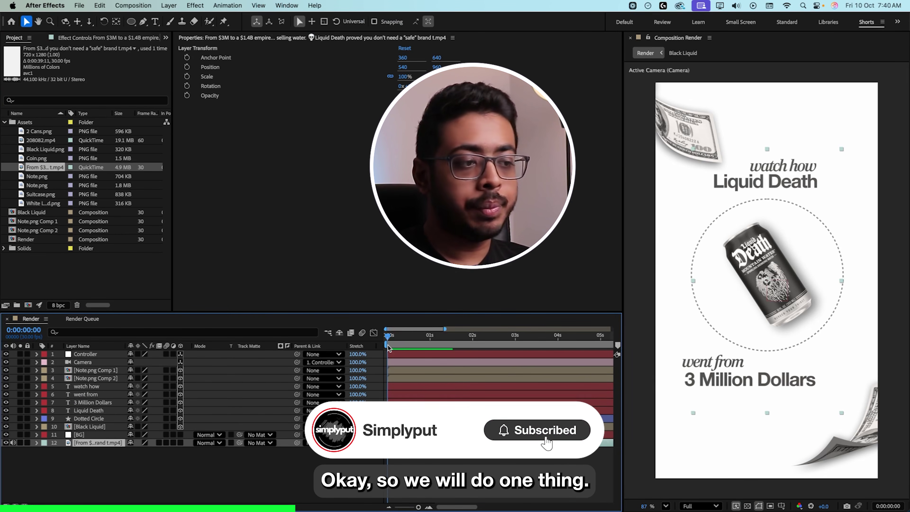
- Reveal the Black Liquid layer's position and rotation properties and keyframe Position and Orientation at 0:00:00:00
click(107, 427)
key(p)
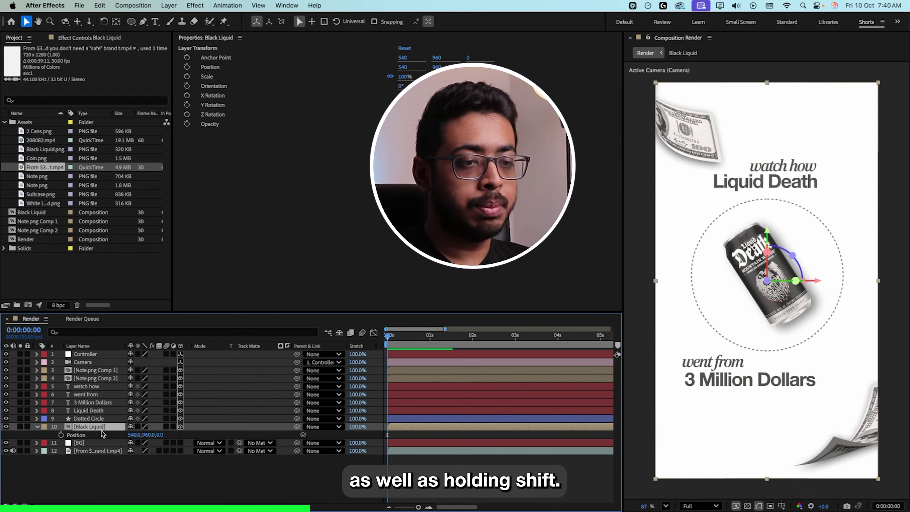
key(shift+r)
click(61, 435)
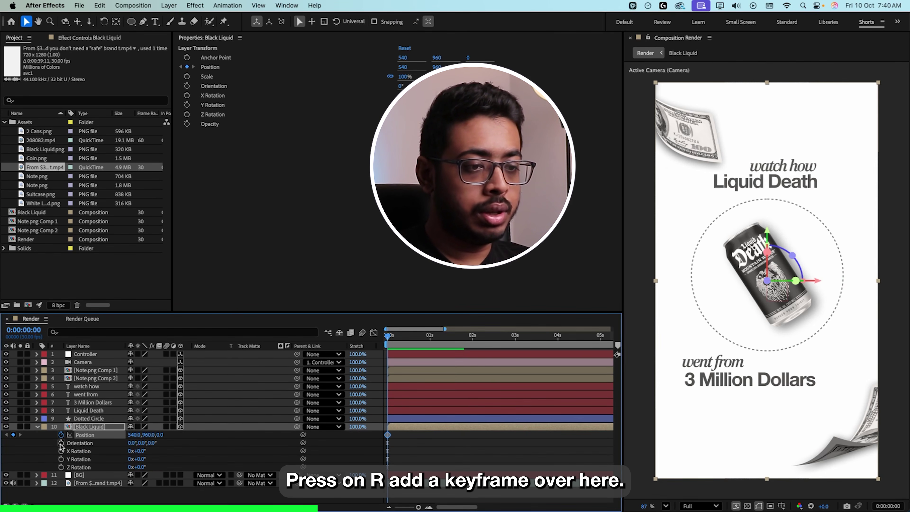
click(61, 444)
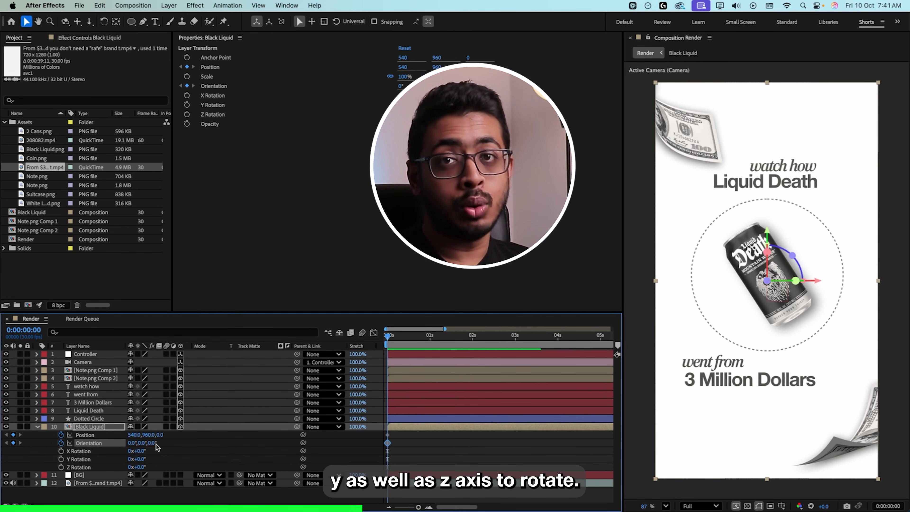
- Add Position and Orientation keyframes holding the can's final pose at frame 12
drag(389, 340, 405, 345)
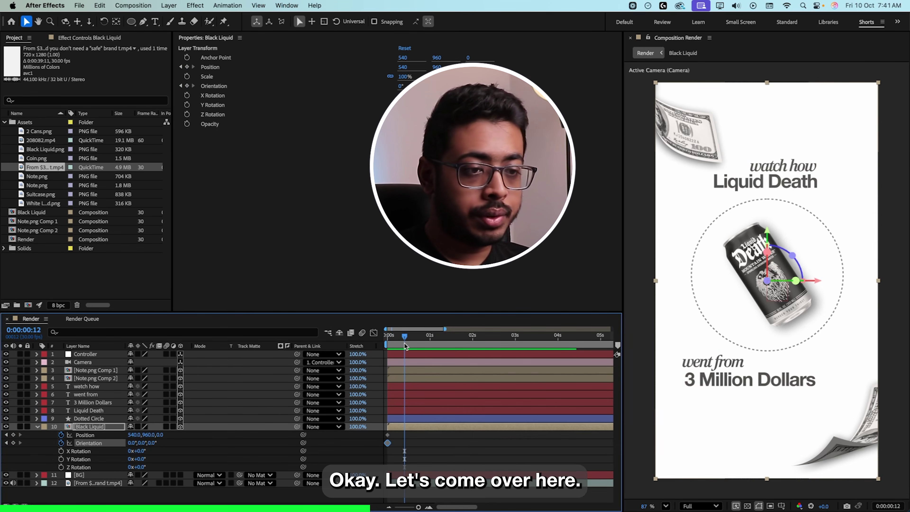
click(14, 435)
click(13, 443)
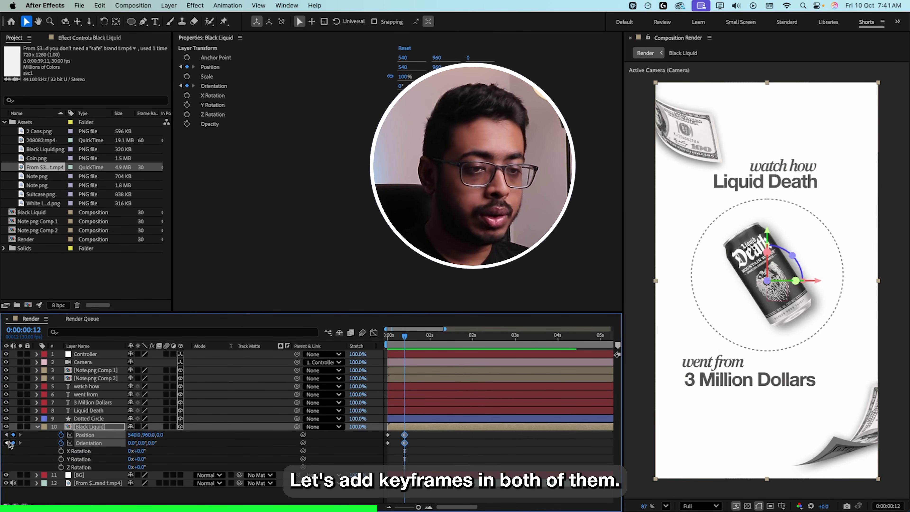
- At frame 0, set the can's Z orientation to 46°, move it off-canvas to position 1336, 1312, and preview the motion
click(6, 443)
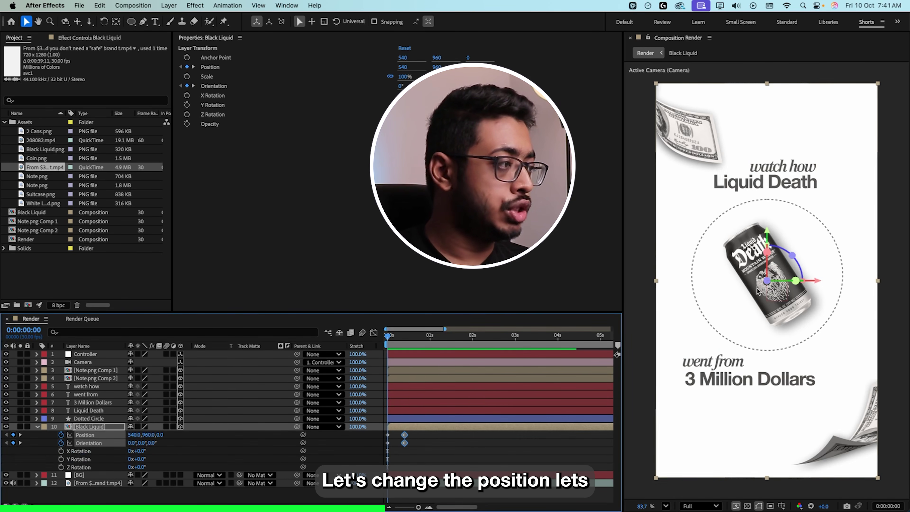
scroll(759, 289, down, 4)
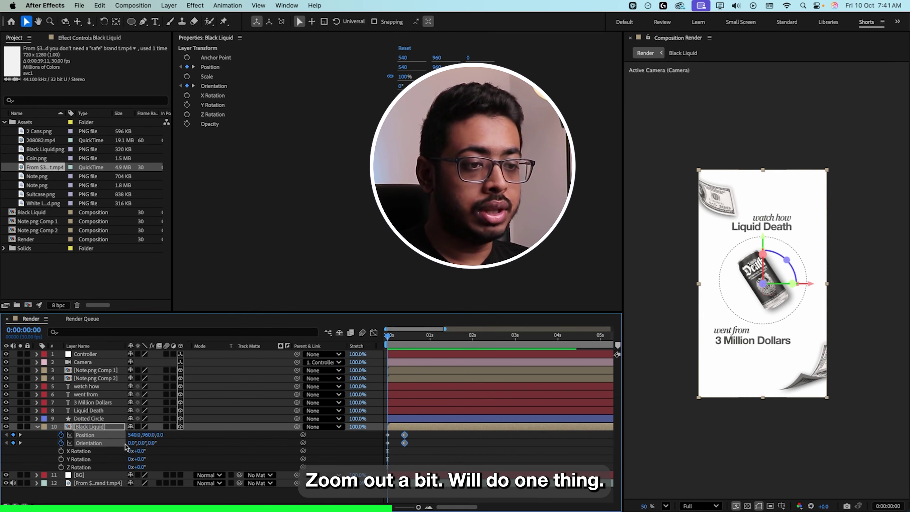
drag(150, 447, 624, 349)
drag(760, 299, 855, 341)
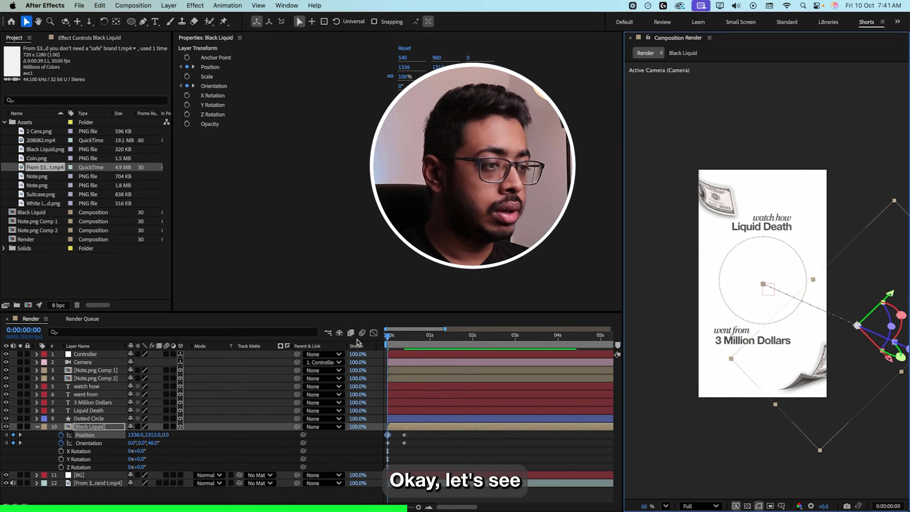
click(387, 337)
key(space)
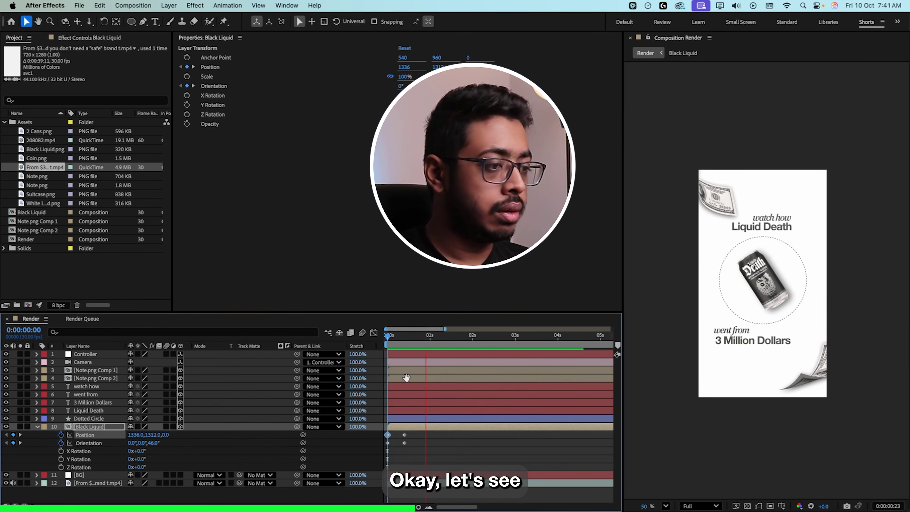
key(space)
- Apply Easy Ease to the can's Position and Orientation keyframes, reshape their speed graph to peak early and slow gradually, and preview it
drag(397, 431, 380, 447)
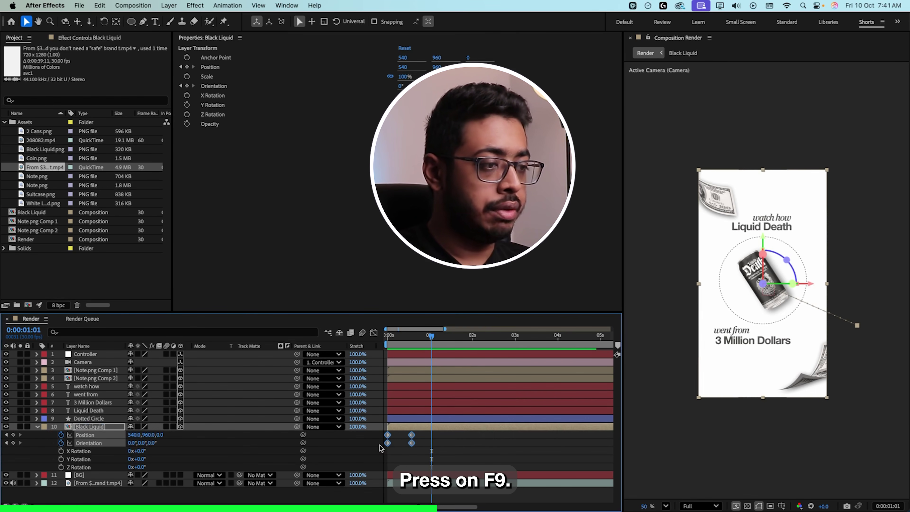
key(F9)
click(373, 333)
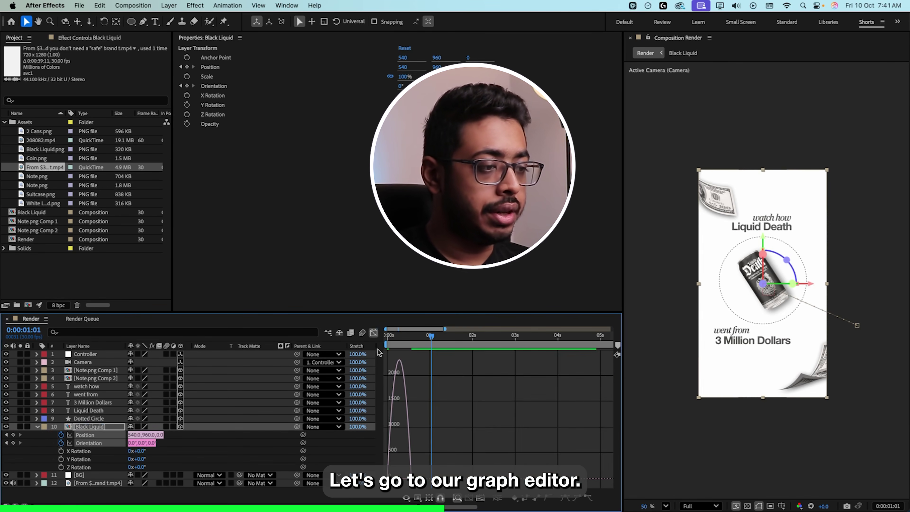
click(407, 499)
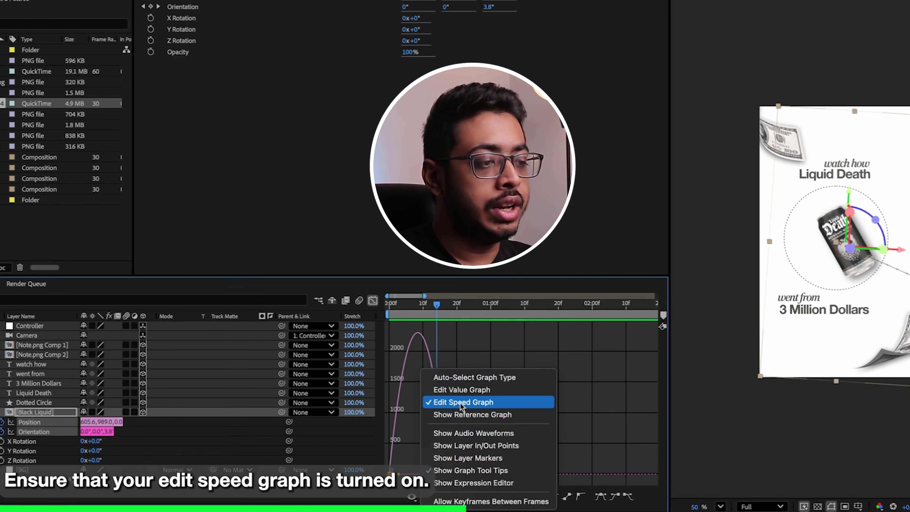
click(475, 405)
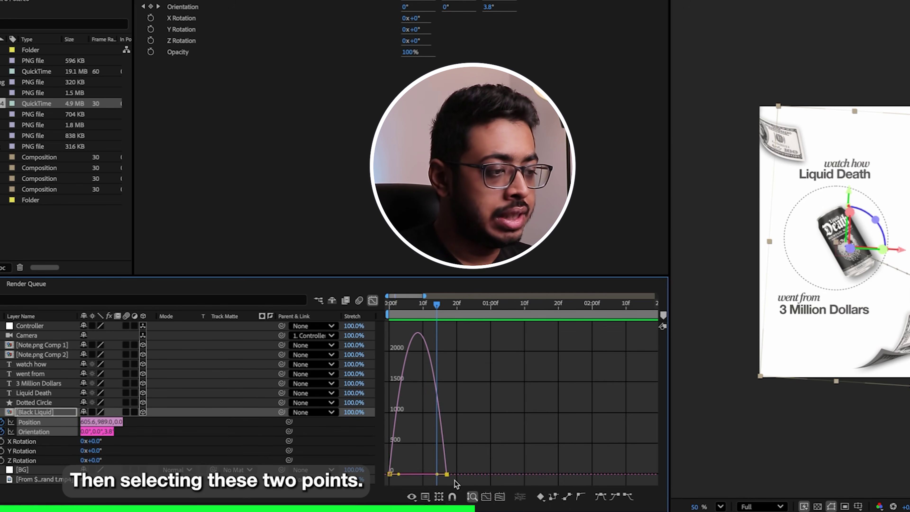
drag(462, 466, 386, 488)
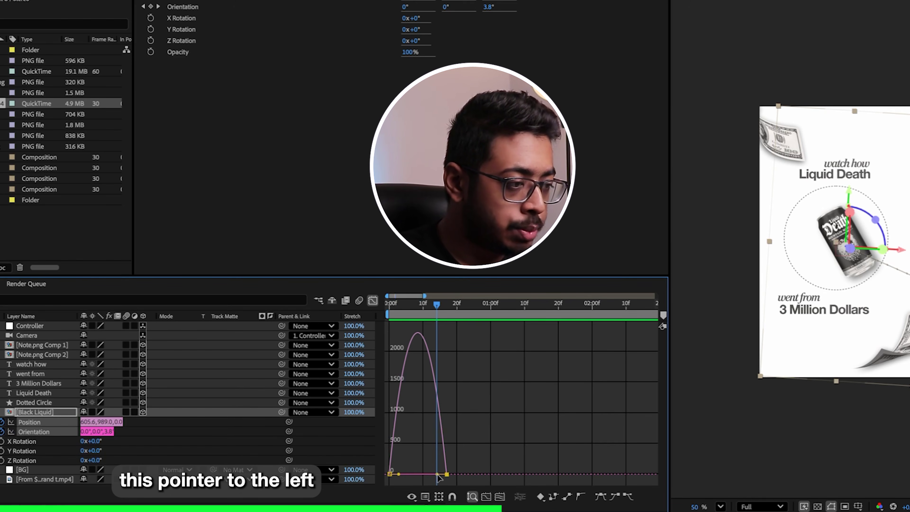
drag(437, 475, 427, 475)
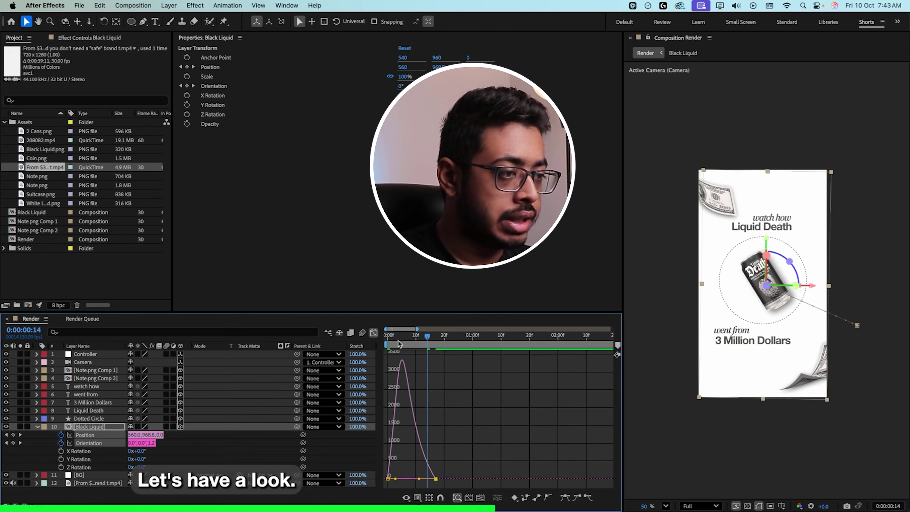
key(space)
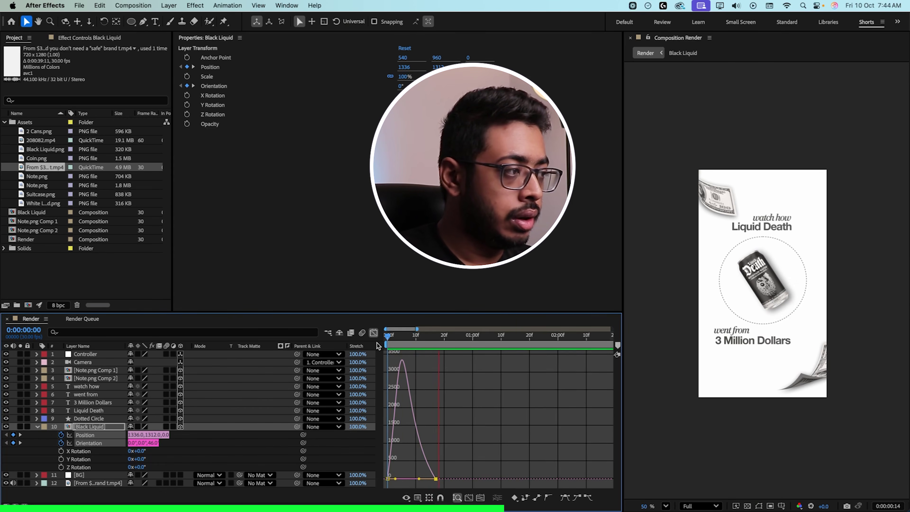
key(space)
- Move the can's end keyframes to about frame 23, preview the slower entrance and leave the graph editor
drag(460, 456, 452, 480)
key(space)
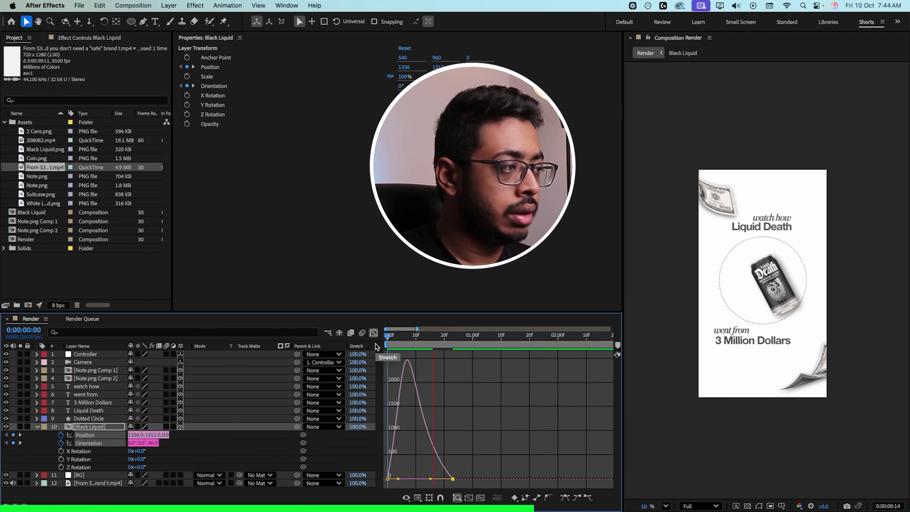
key(space)
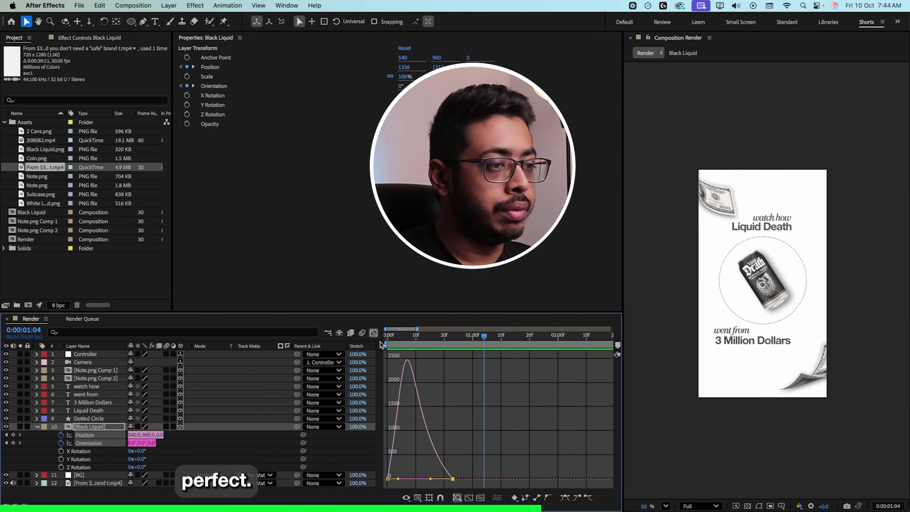
click(373, 334)
key(Home)
key(space)
key(space)
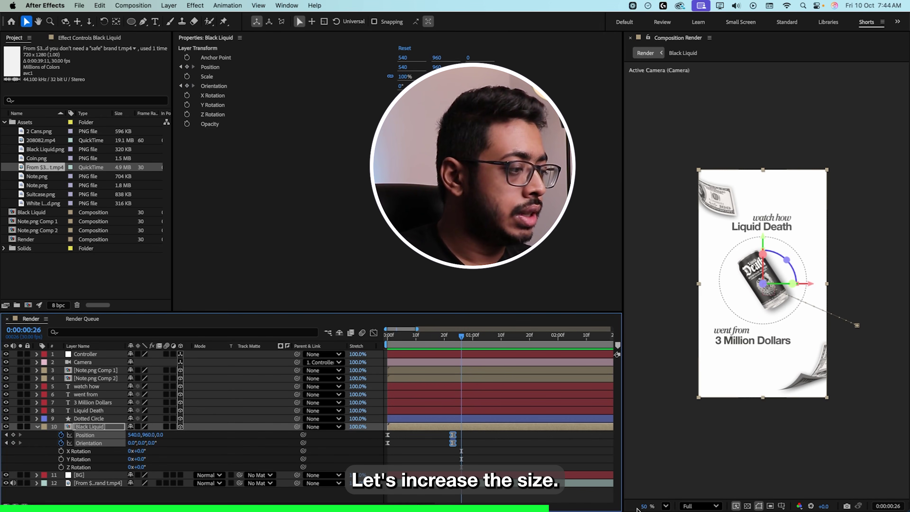
- Enlarge the composition preview, open the Dotted Circle layer's contents, add Trim Paths to it and show its properties
scroll(722, 341, up, 3)
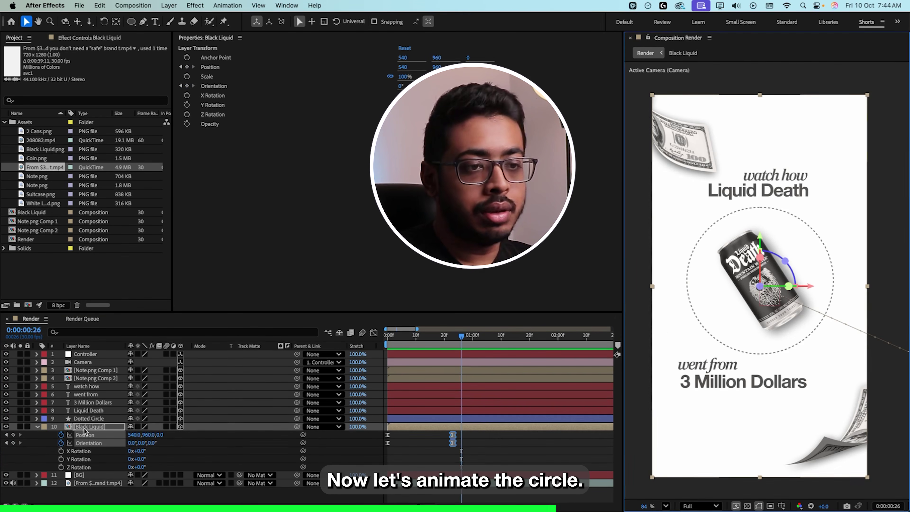
click(53, 419)
click(36, 418)
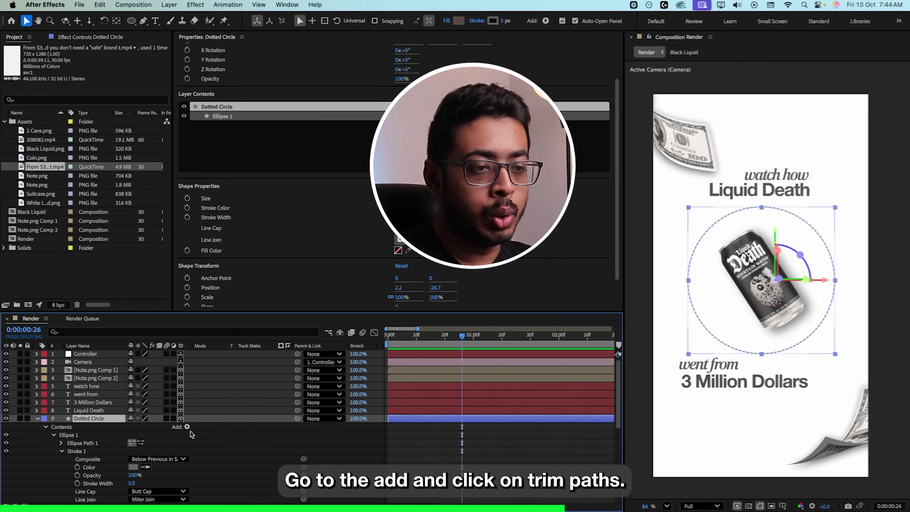
click(188, 427)
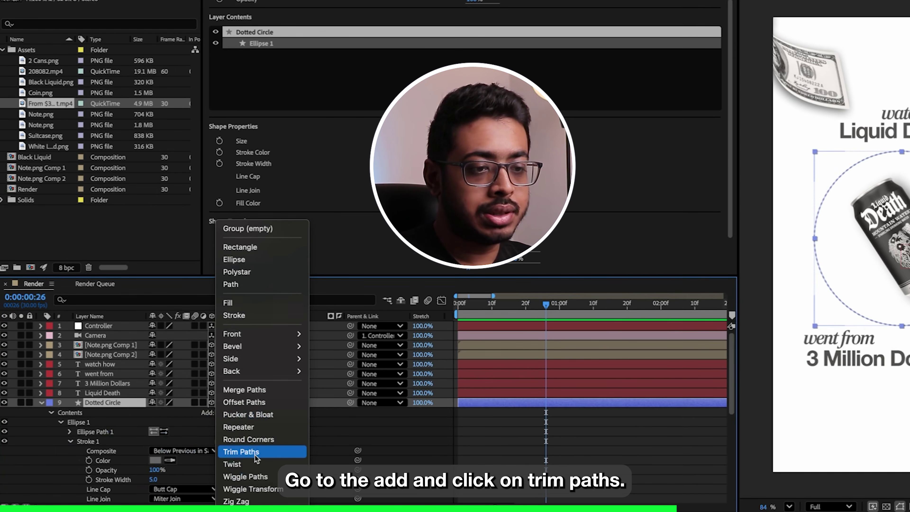
click(254, 453)
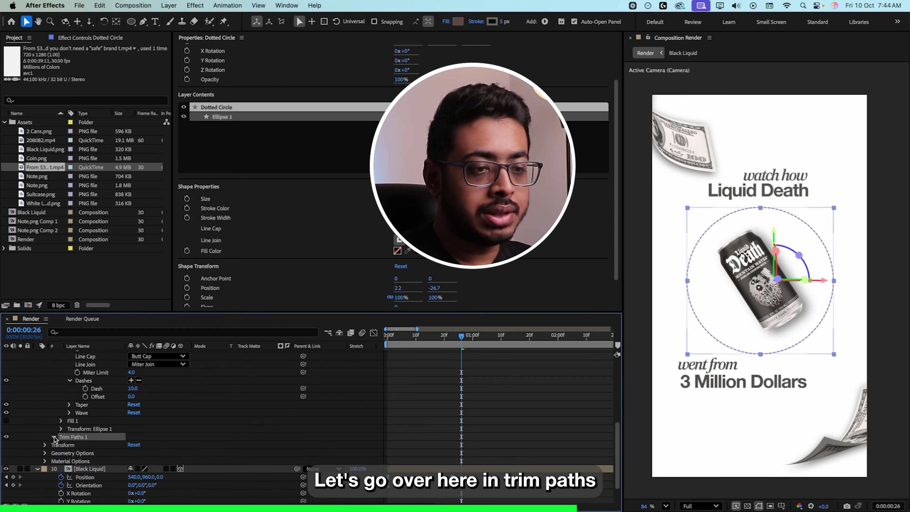
click(54, 437)
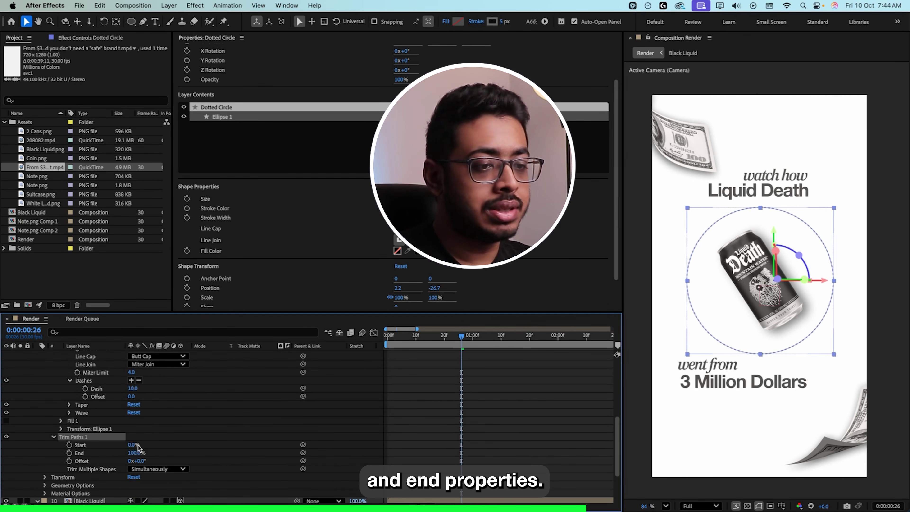
- Set the circle's Trim Paths Start to 30% and End to 55%, and compare the partial arc with the reference video
drag(132, 446, 147, 444)
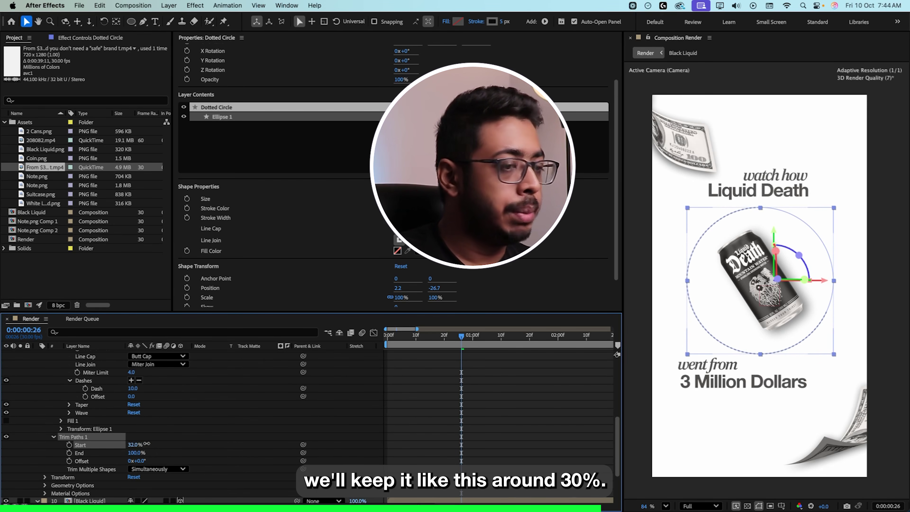
click(132, 447)
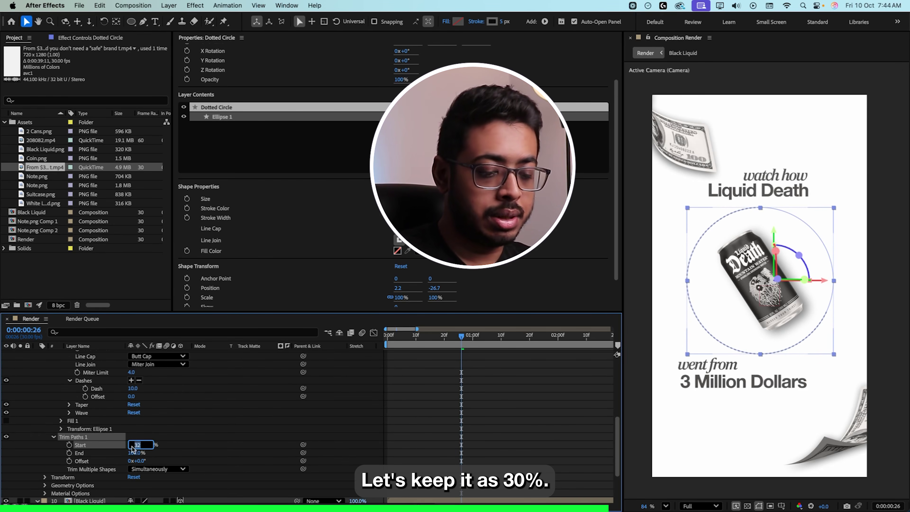
text(30)
click(91, 453)
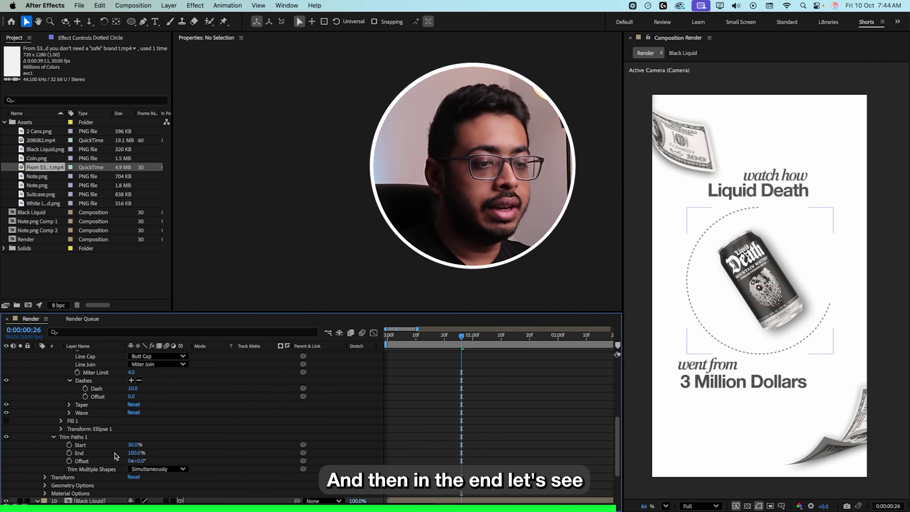
drag(149, 454, 135, 454)
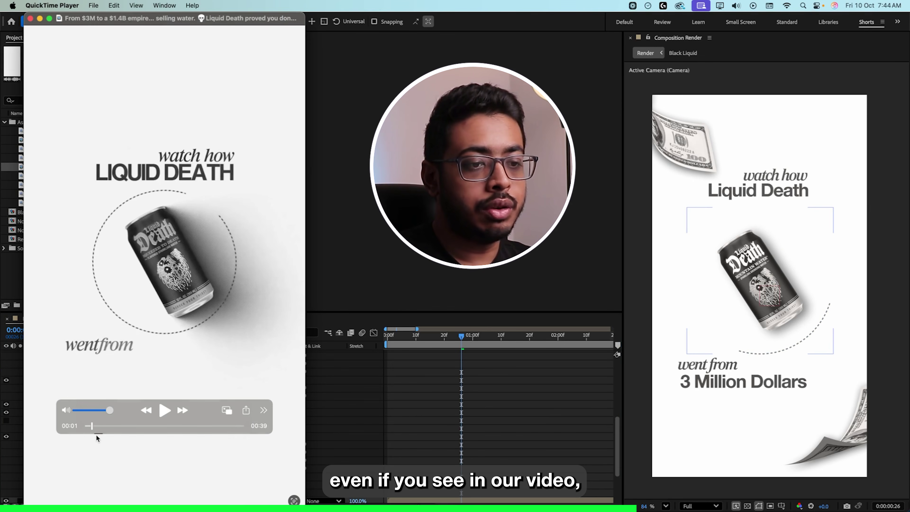
drag(92, 426, 89, 426)
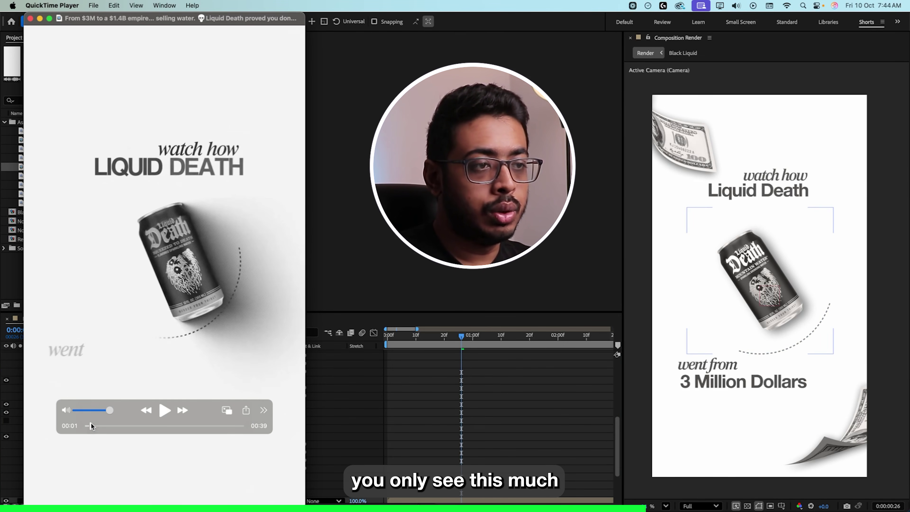
key(space)
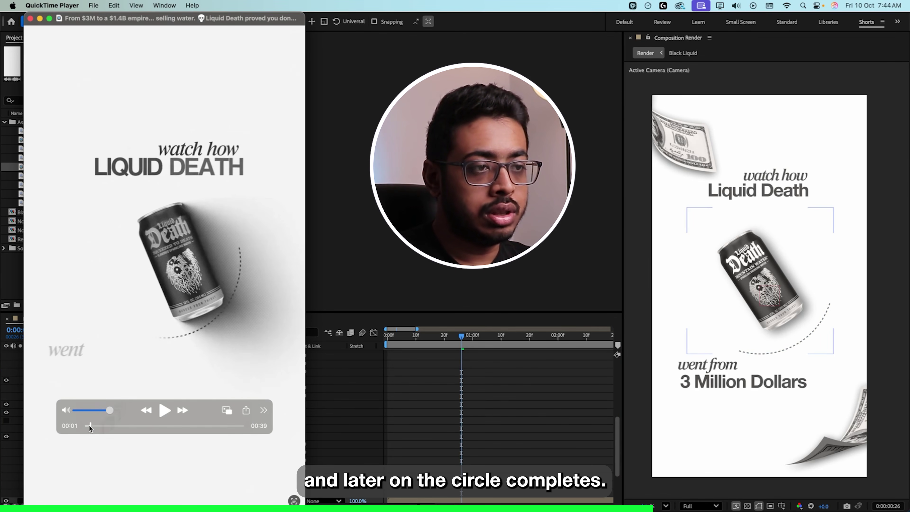
click(838, 312)
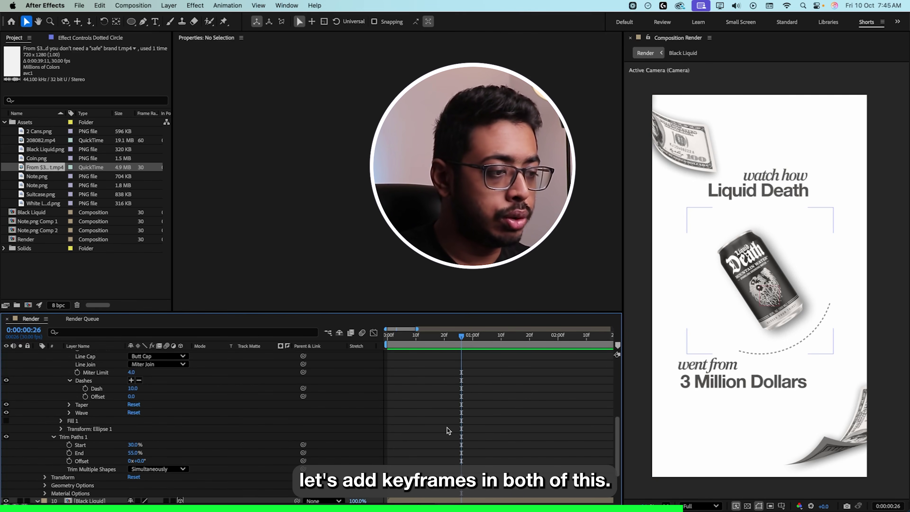
- Add keyframes for the circle's Trim Paths Start and End at frame 0
key(Home)
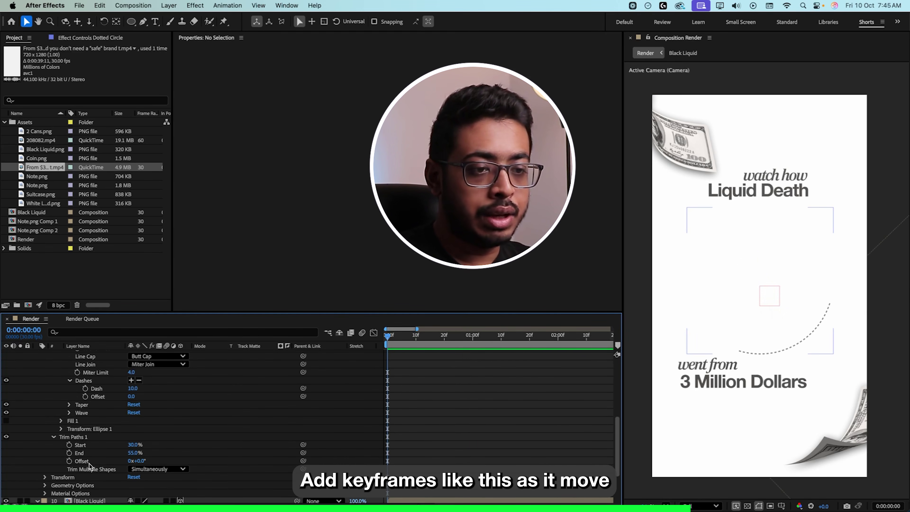
click(69, 445)
click(69, 453)
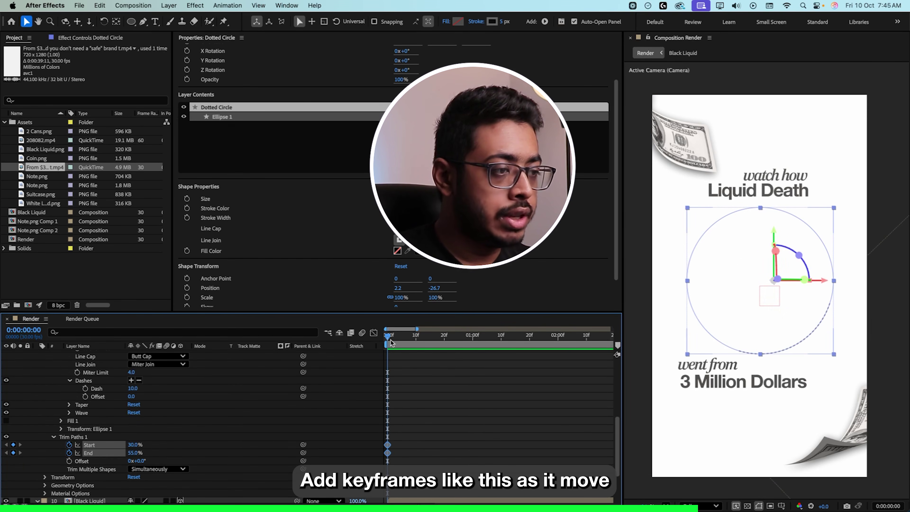
- At 0:00:01:03, set the Trim Paths Start to 0% and End to 100% so the circle completes
drag(391, 343, 482, 346)
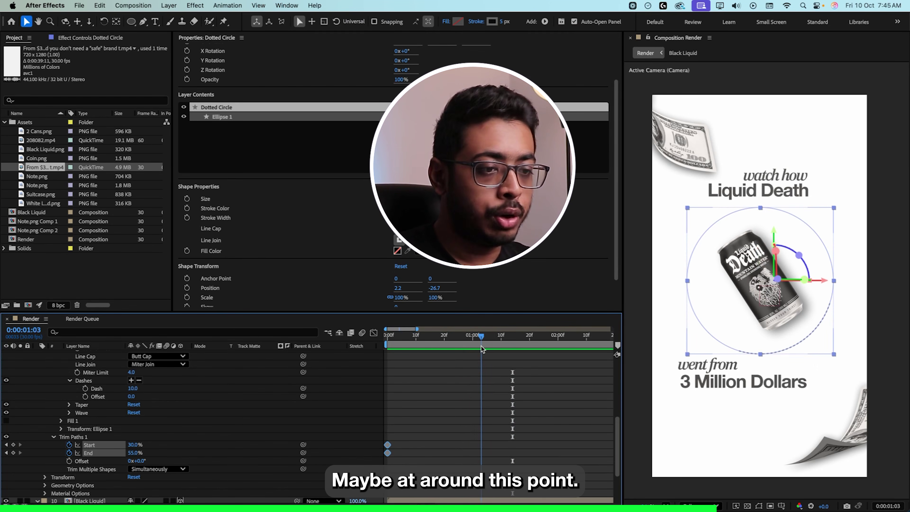
click(134, 445)
text(0)
key(Return)
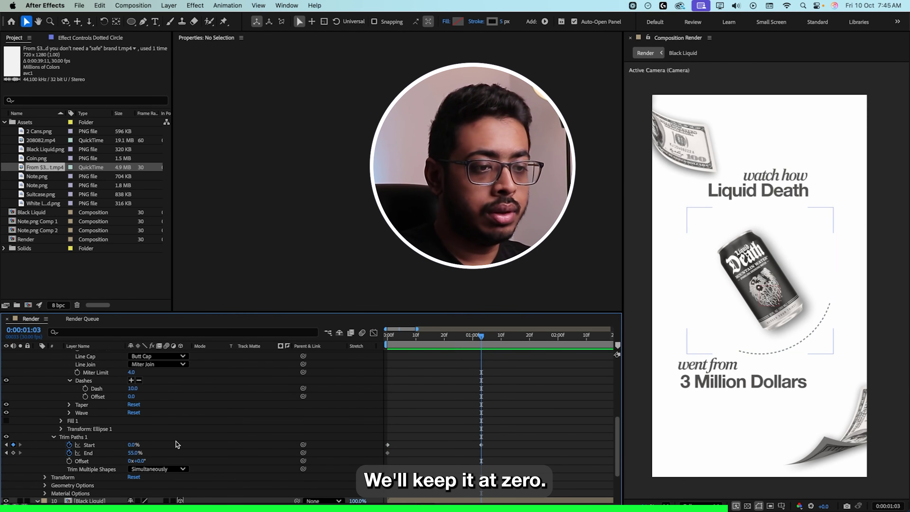
click(132, 453)
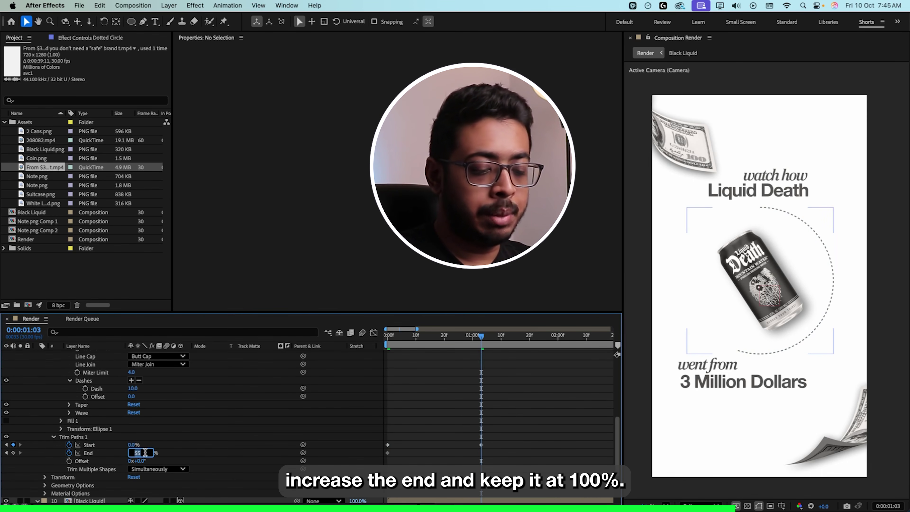
text(100)
key(Return)
- Try Easy Ease on the circle's Start and End keyframes and preview the motion
drag(493, 438, 371, 468)
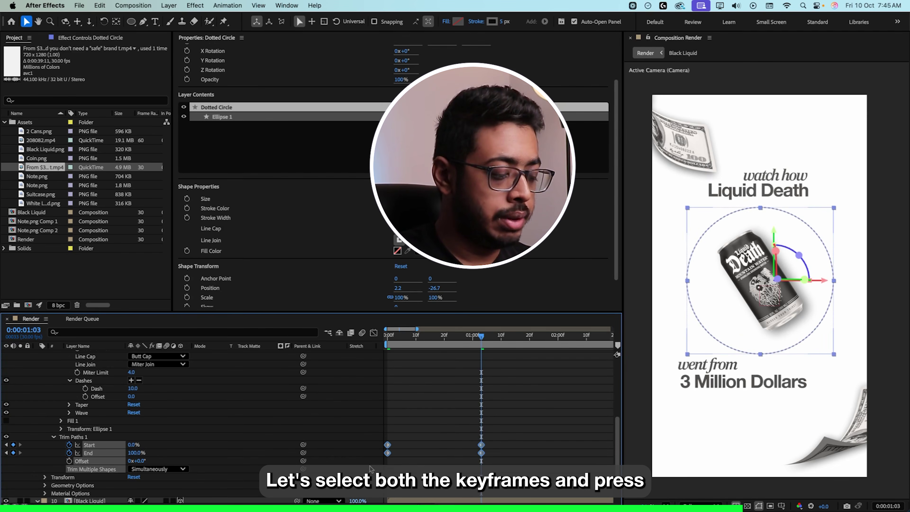
key(F9)
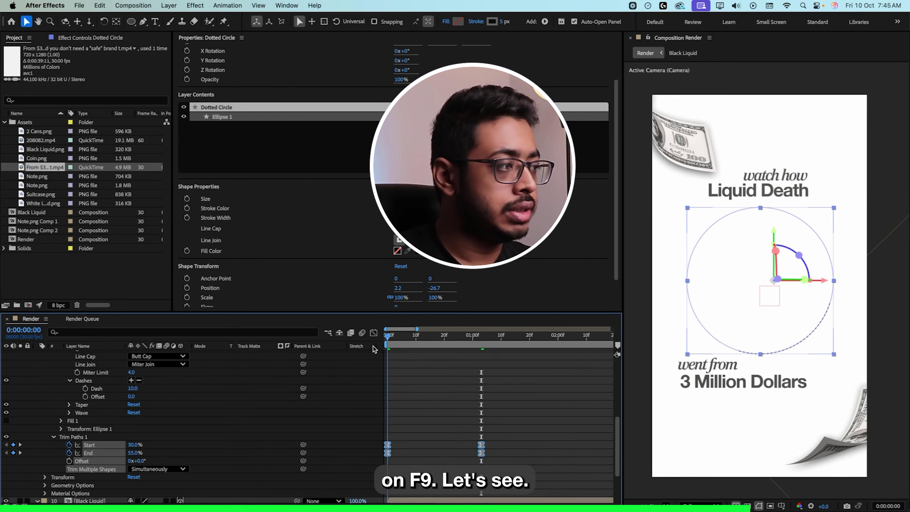
key(space)
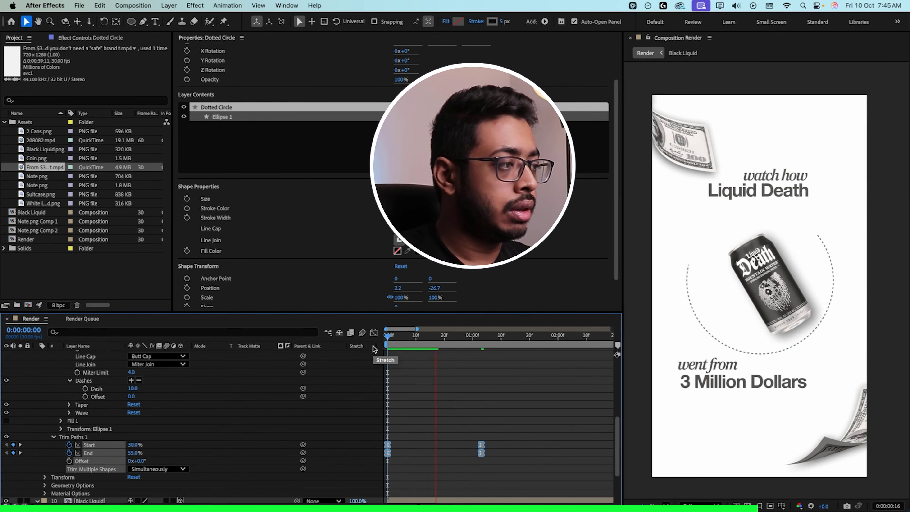
key(space)
- Keyframe the circle's Trim Paths Offset from 0° at frame 0 to 116° at about 0:00:01:09, and preview it
drag(434, 346, 473, 354)
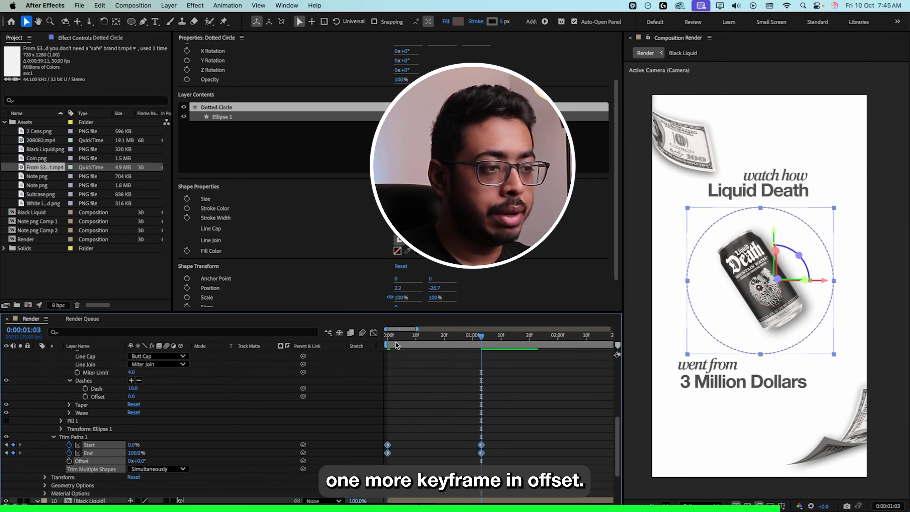
key(Home)
click(69, 461)
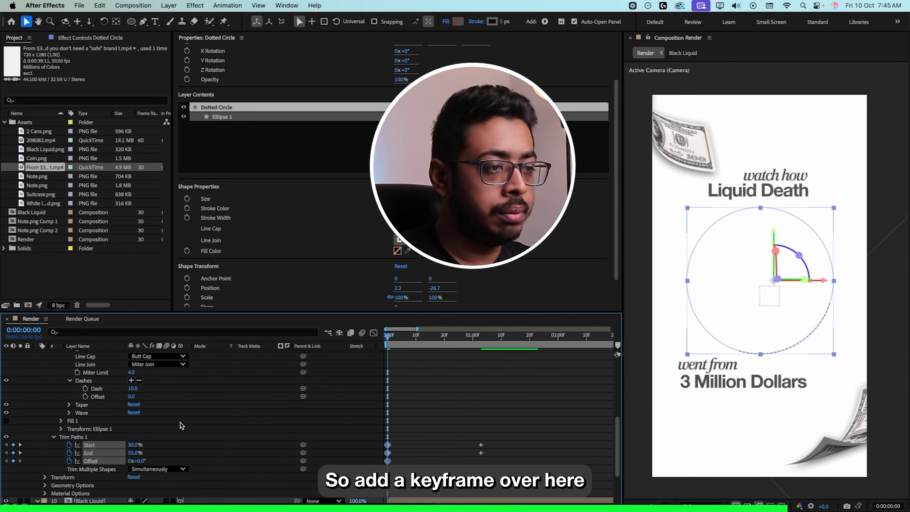
drag(473, 346, 503, 359)
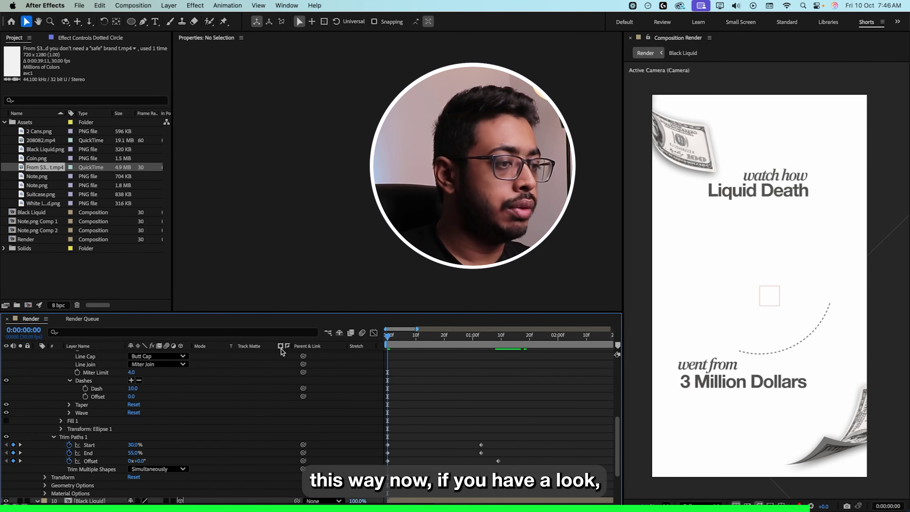
key(space)
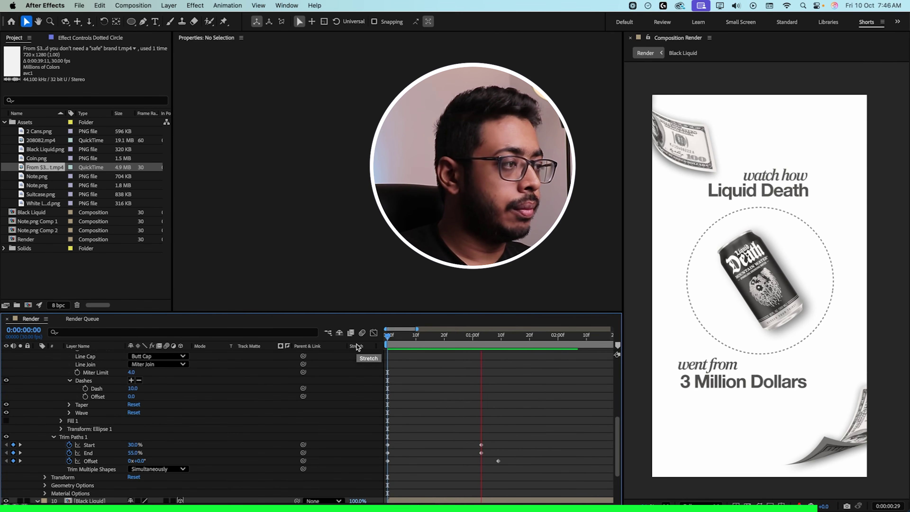
key(space)
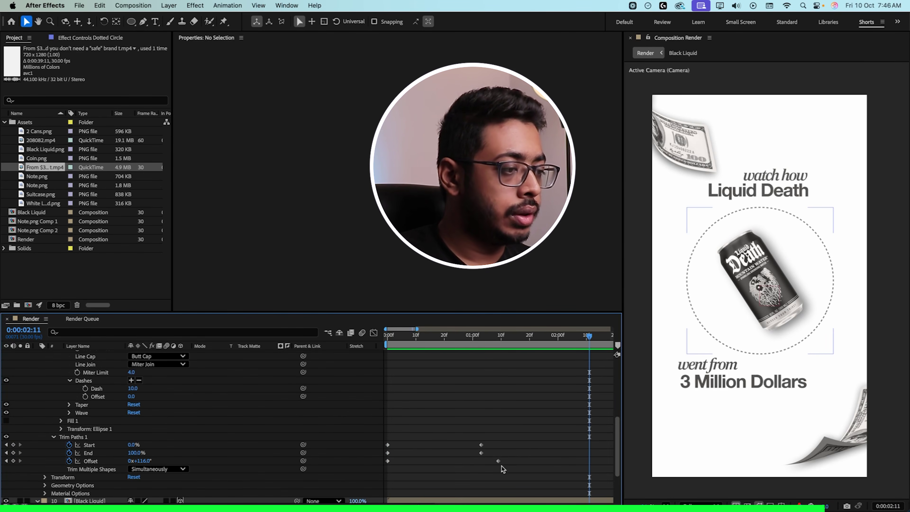
- Move the circle's last Offset keyframe to about 0:00:02:07 and preview the slower rotation
drag(499, 461, 578, 462)
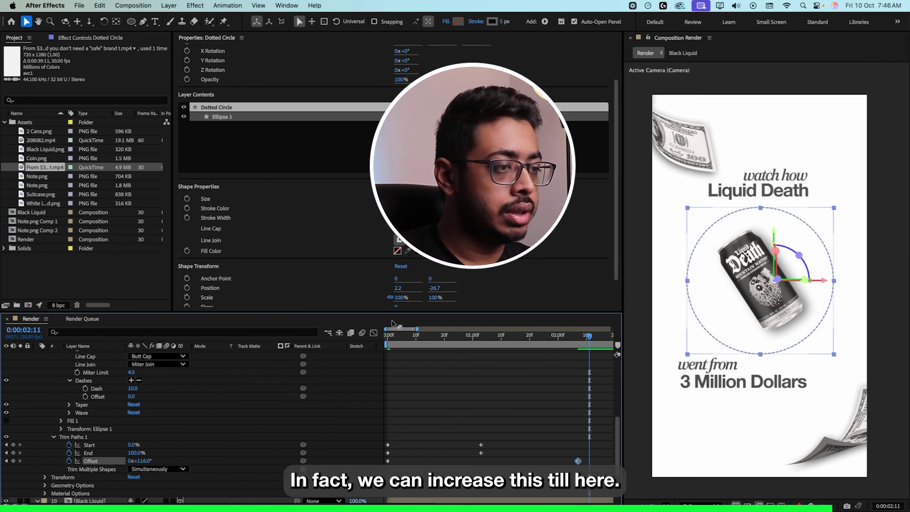
click(389, 337)
key(space)
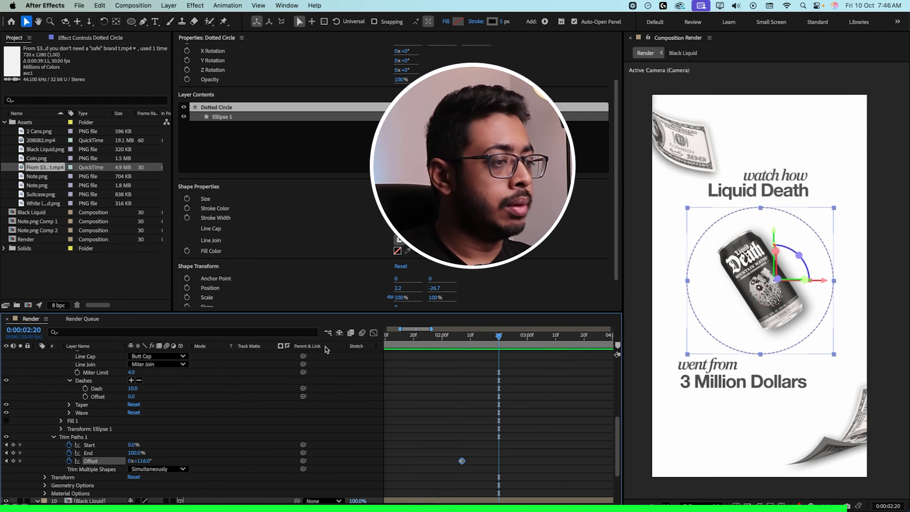
key(space)
- Fade in the Dotted Circle with Opacity keyframes of 0% at frame 0 and 100% at about frame 3, and preview it
scroll(95, 423, up, 8)
key(t)
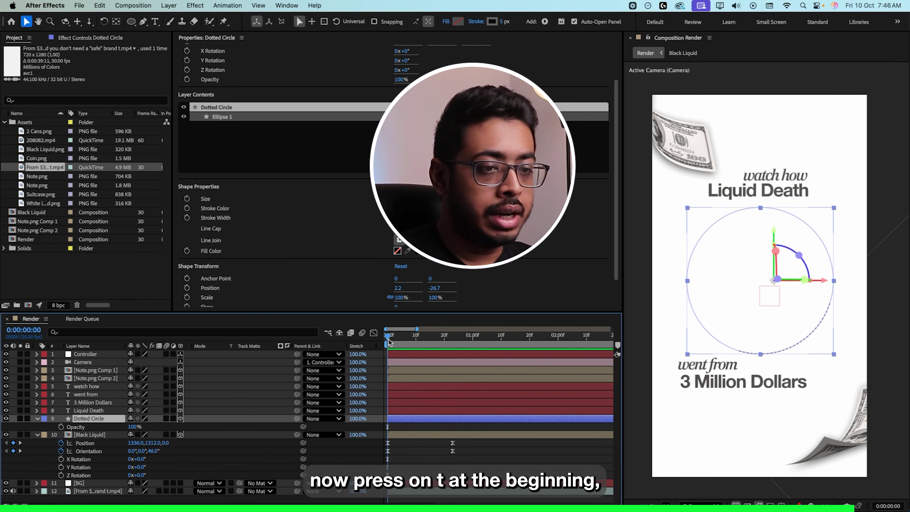
click(61, 427)
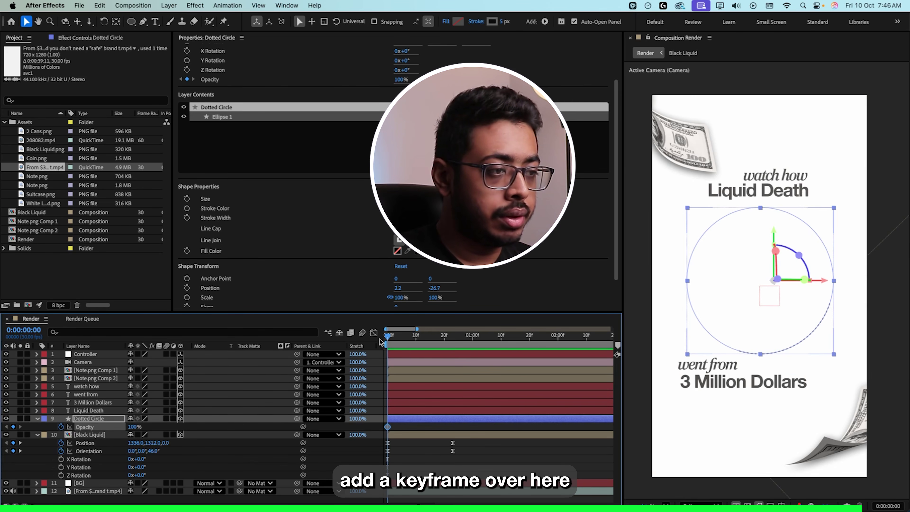
drag(388, 335, 396, 336)
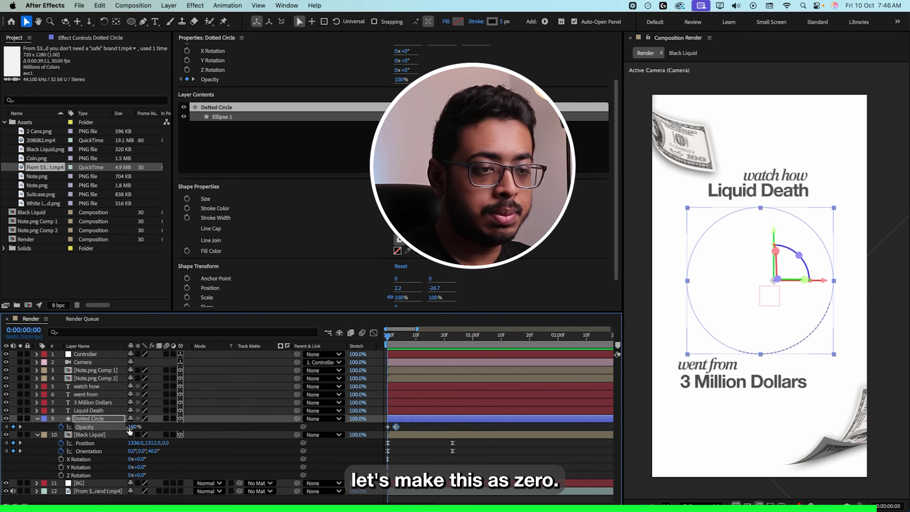
text(0)
key(Return)
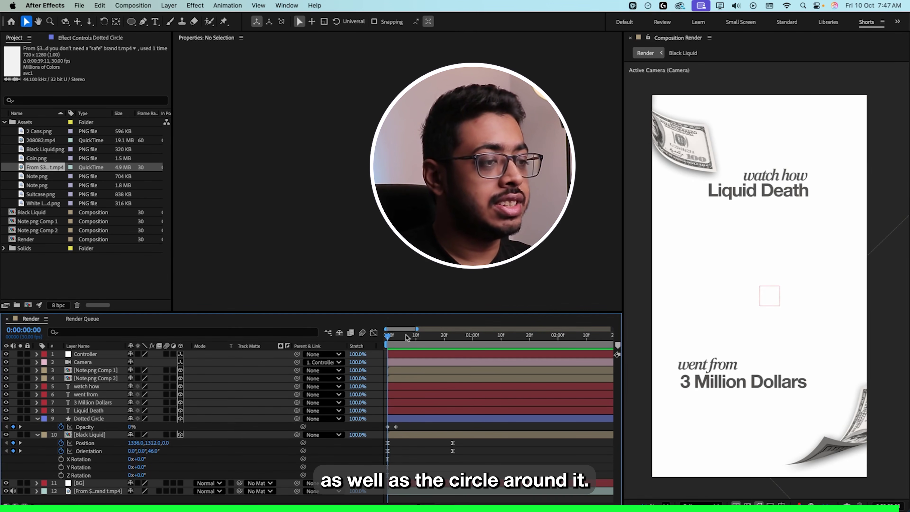
drag(389, 339, 581, 336)
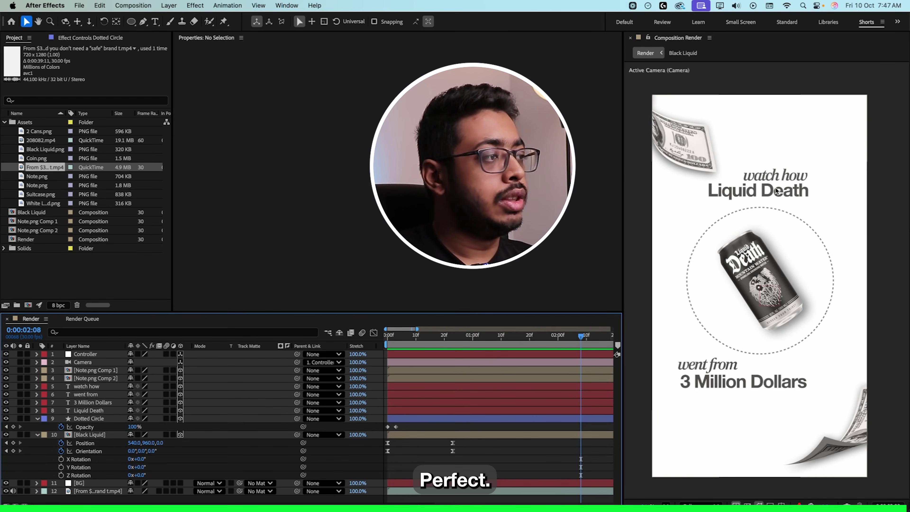
- Switch to QuickTime Player to examine the text animation in the reference video, and return to the After Effects composition
key(super+Tab)
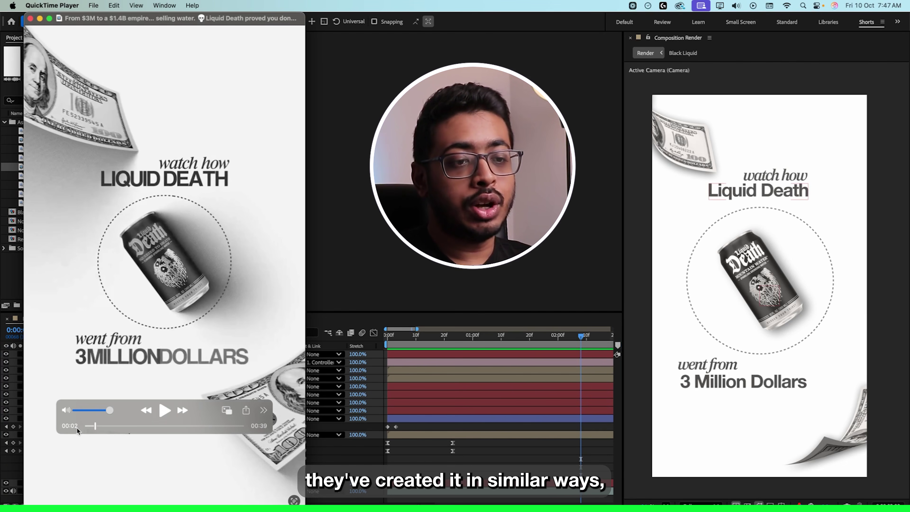
drag(95, 427, 94, 427)
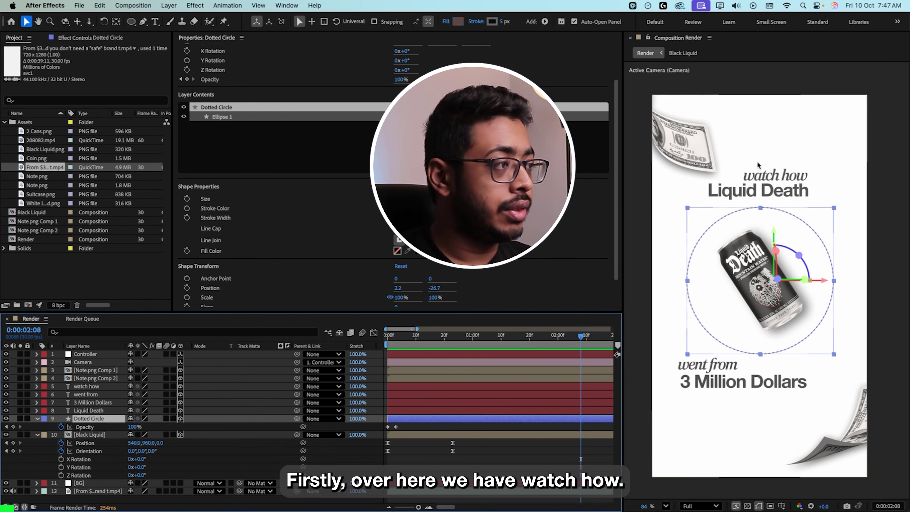
click(784, 187)
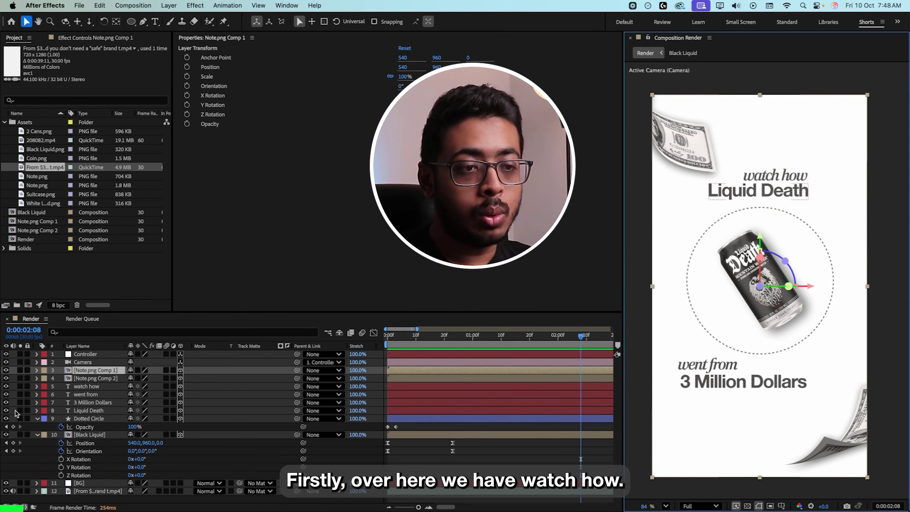
- Add a text animator with Position 0, 50 and Opacity 0% to the "watch how" layer
click(86, 387)
click(36, 386)
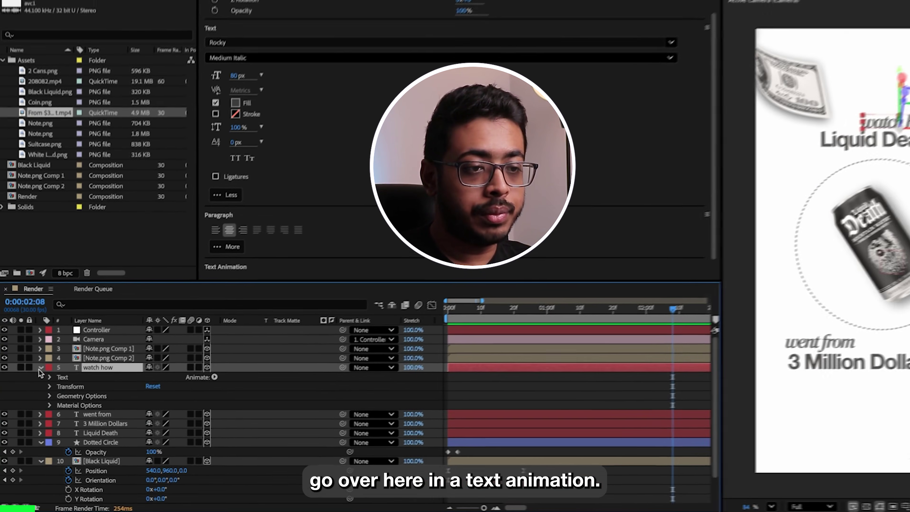
click(189, 396)
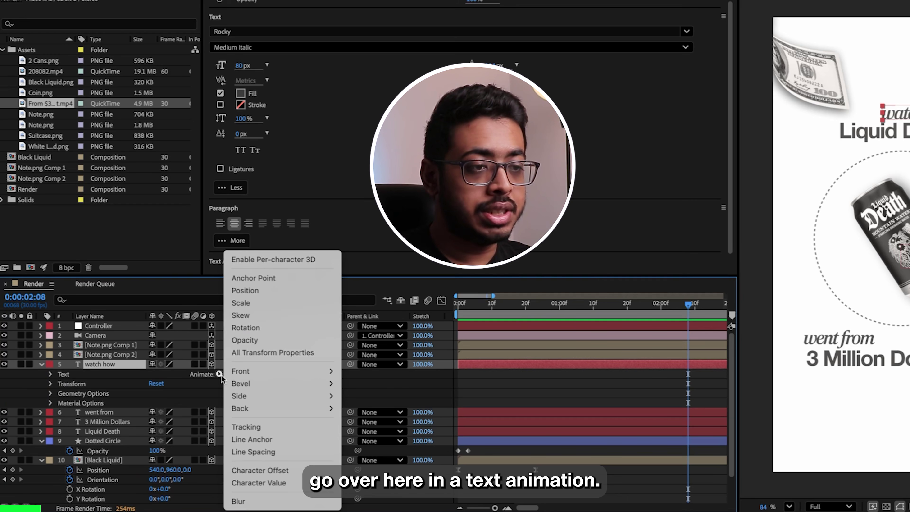
click(281, 294)
click(218, 413)
mouse_move(218, 416)
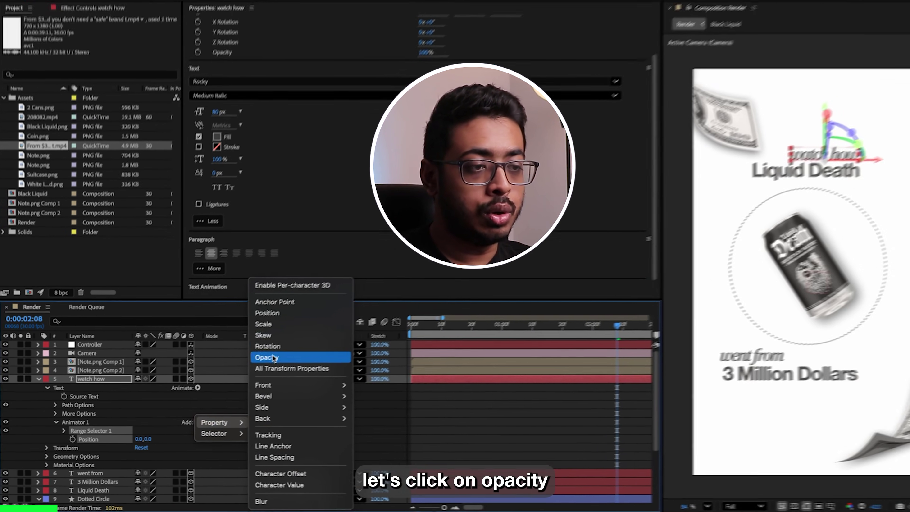
click(303, 340)
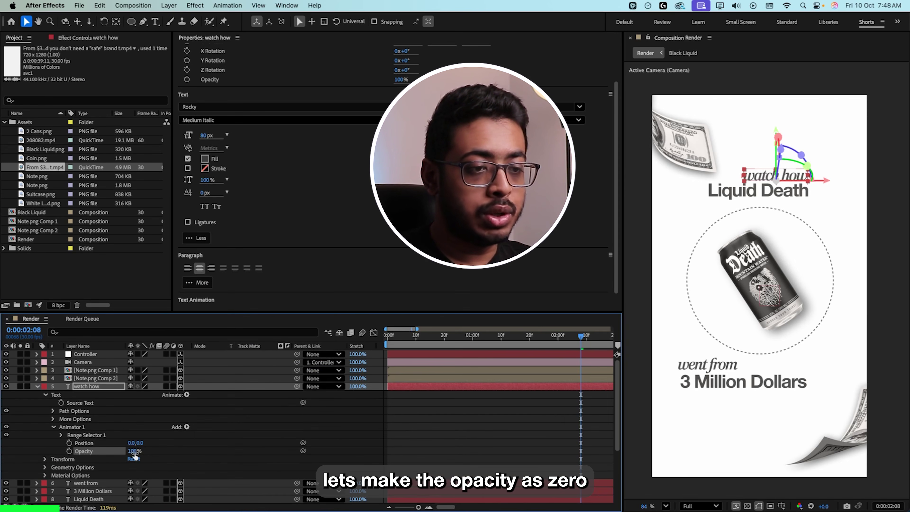
drag(131, 451, 159, 445)
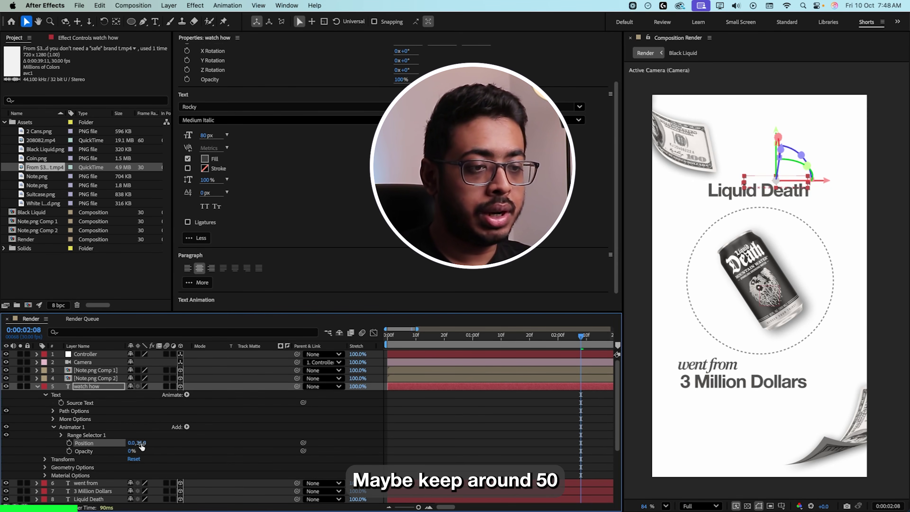
click(296, 410)
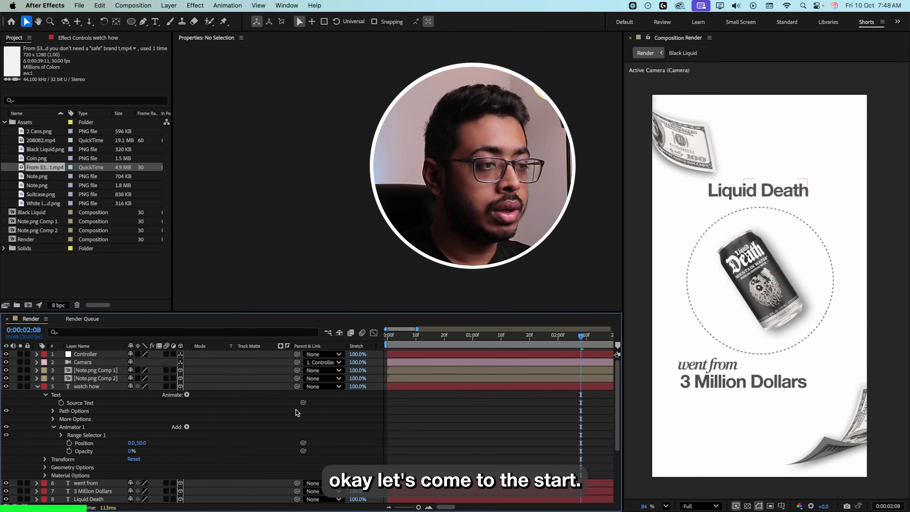
- Keyframe the "watch how" range selector's Offset from 0% at frame 0 to 100% at frame 10, and preview it
key(Home)
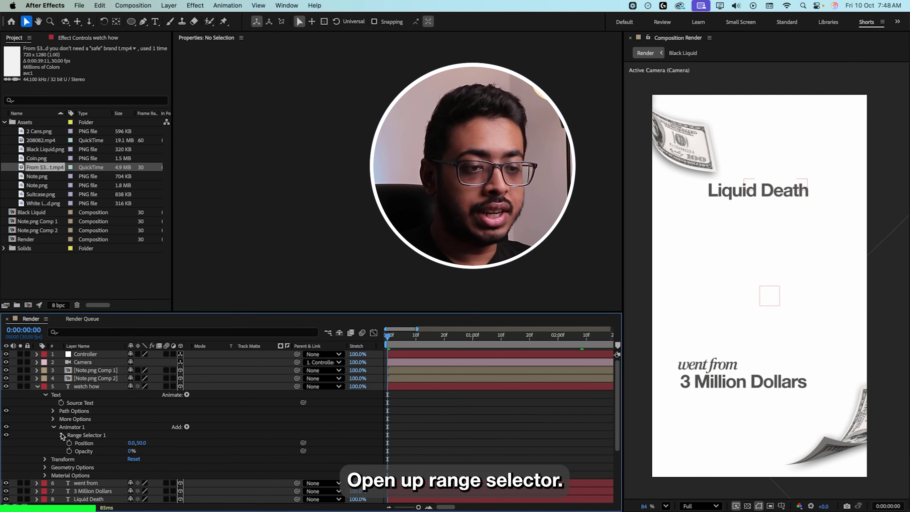
click(62, 435)
click(76, 459)
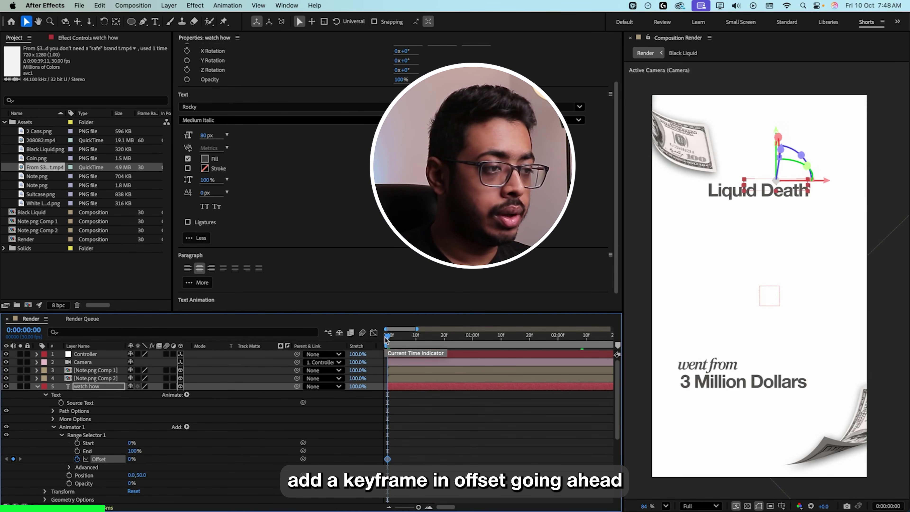
drag(386, 339, 415, 337)
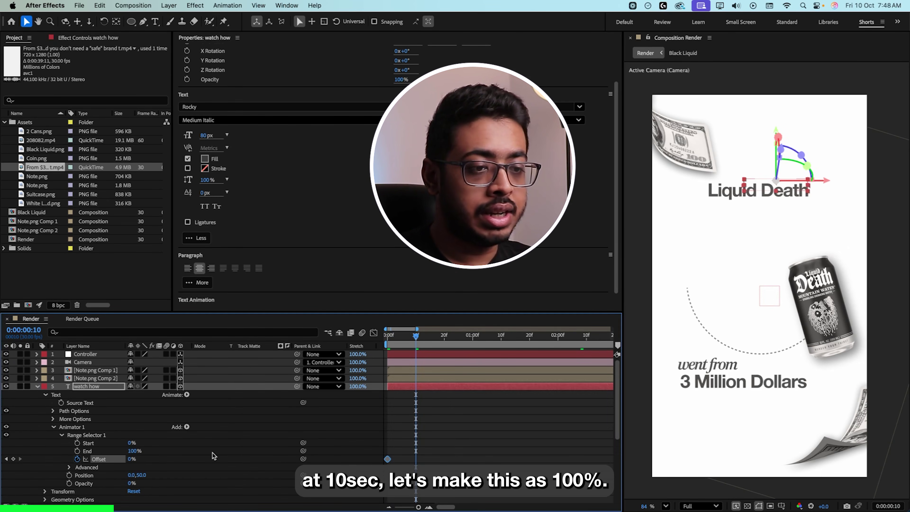
drag(130, 460, 192, 460)
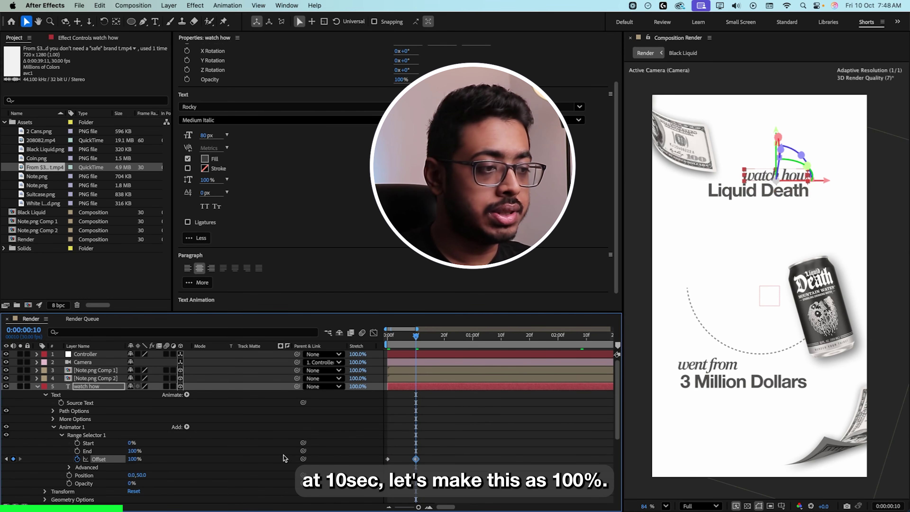
key(Home)
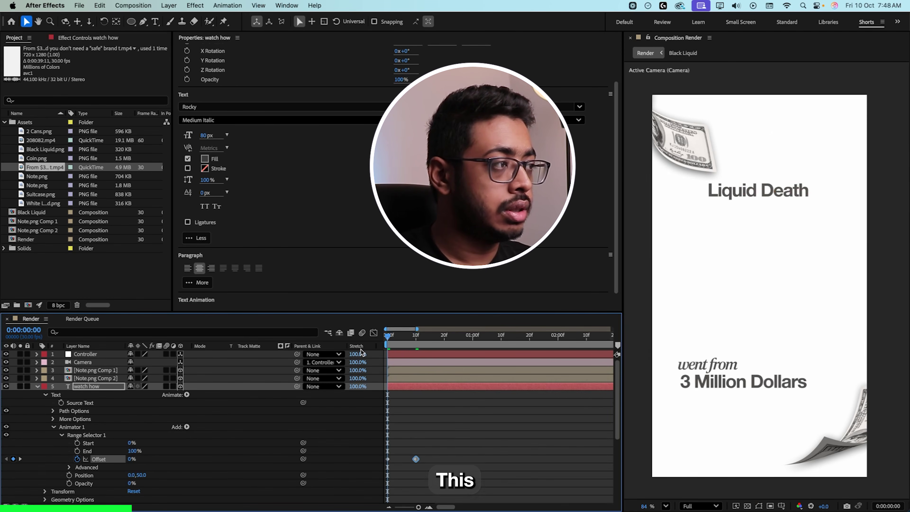
key(space)
drag(383, 340, 365, 347)
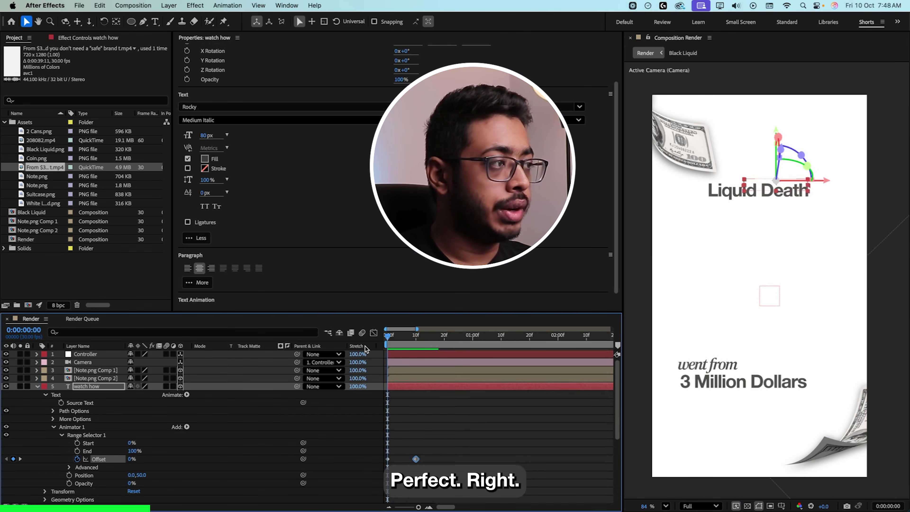
key(space)
key(space)
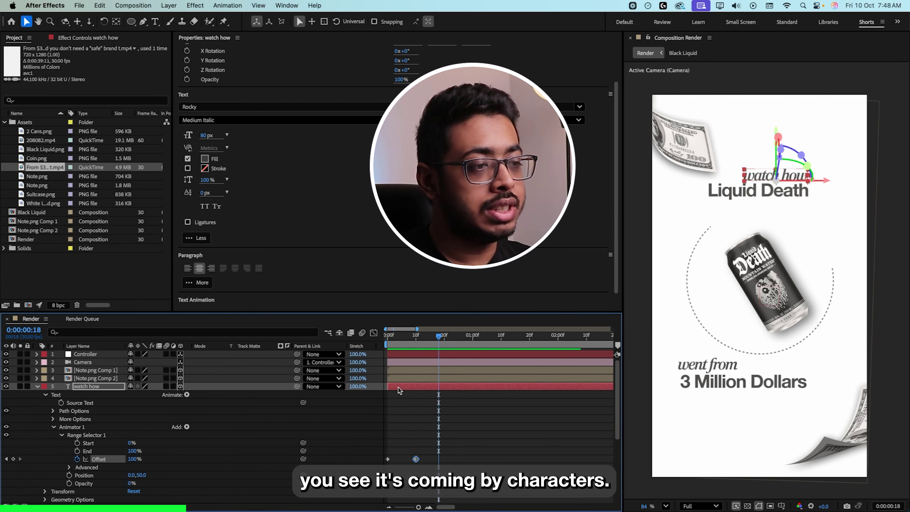
- Base the "watch how" range selector on Words, preview the reveal, and collapse the layer with the playhead at frame 7
mouse_move(391, 342)
mouse_down()
mouse_move(413, 341)
mouse_move(388, 341)
mouse_up()
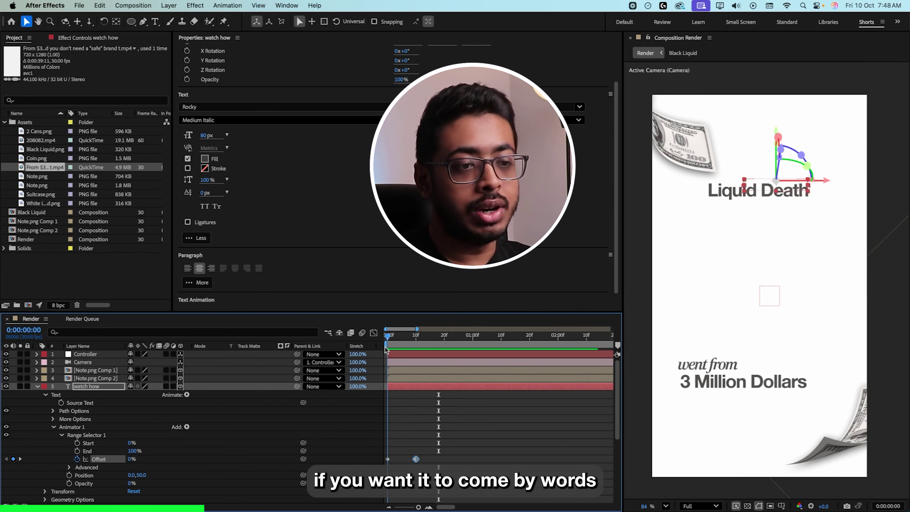
click(69, 468)
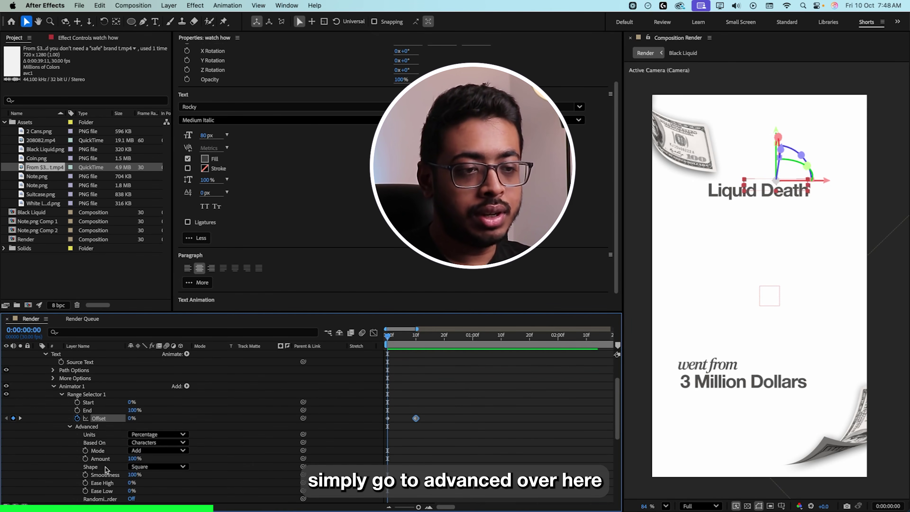
click(175, 444)
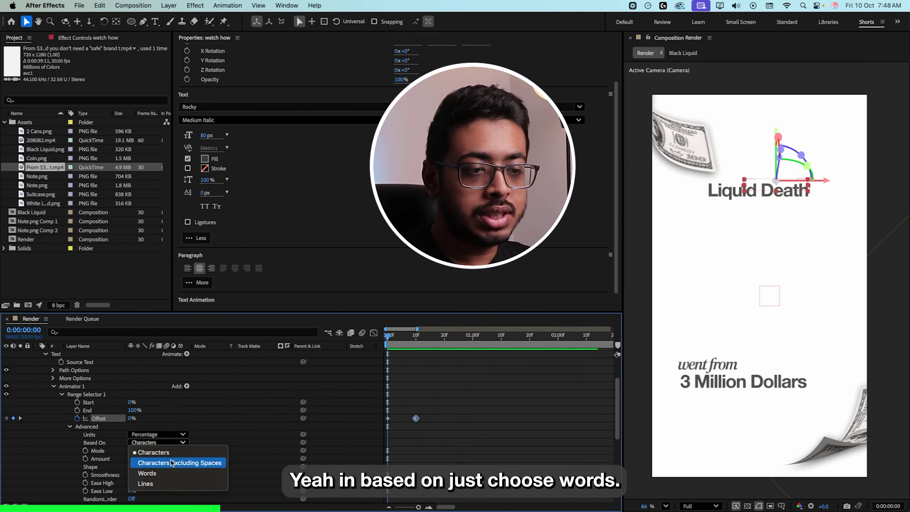
click(170, 475)
key(space)
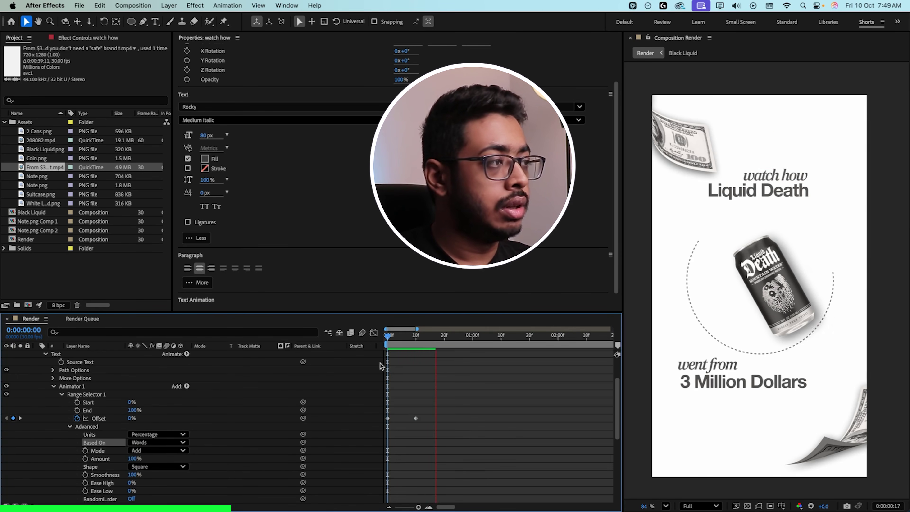
scroll(128, 399, up, 3)
drag(396, 343, 407, 342)
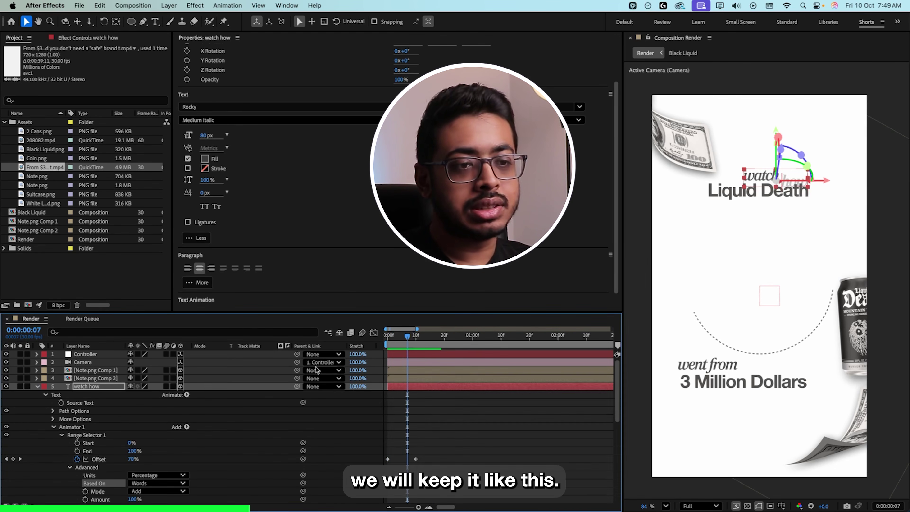
click(37, 387)
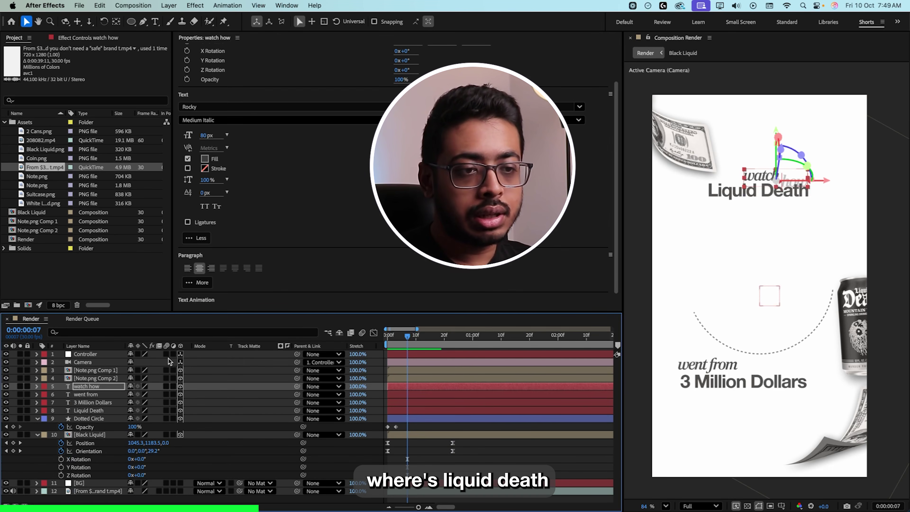
- Move the Liquid Death text layer directly below "watch how" and give it a text animator with Position and Scale
drag(89, 411, 90, 394)
click(37, 394)
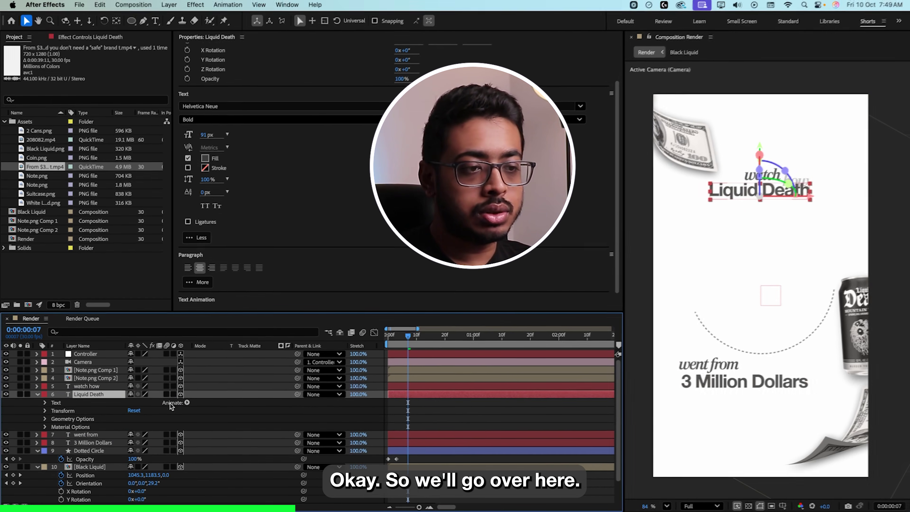
click(187, 403)
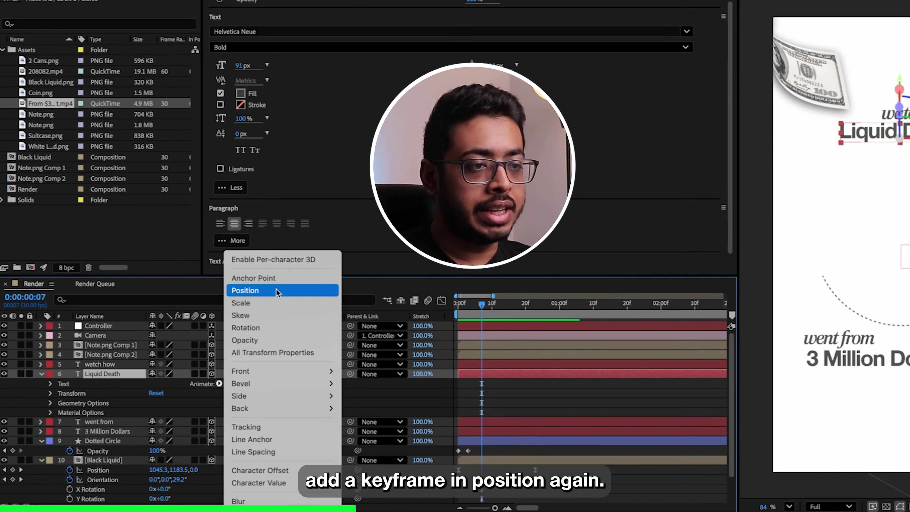
click(276, 289)
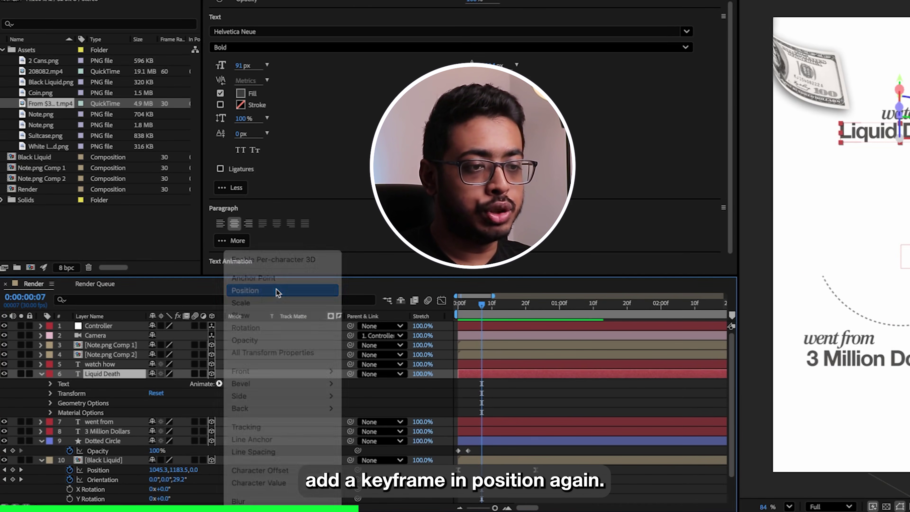
click(219, 423)
mouse_move(219, 423)
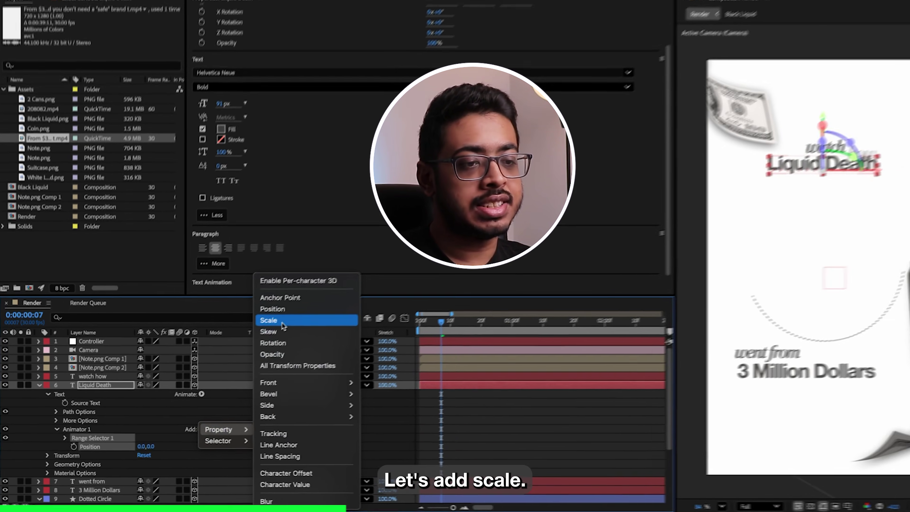
click(292, 303)
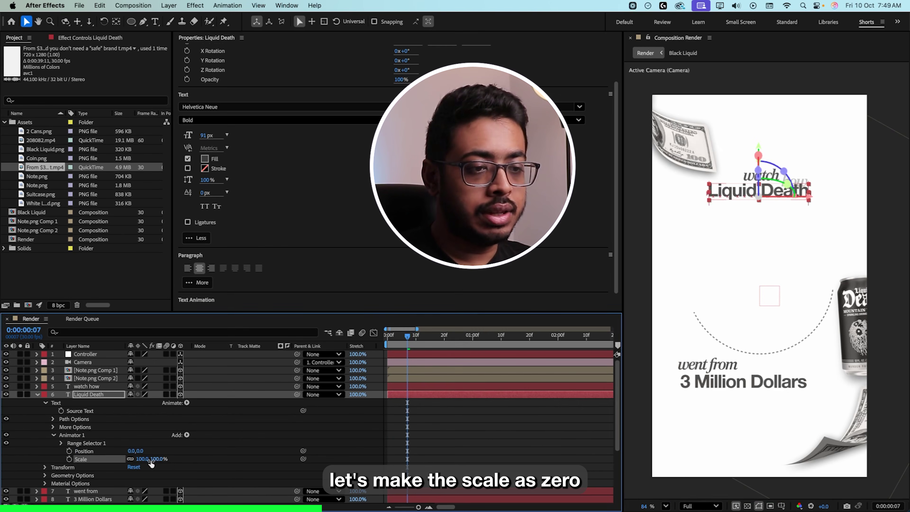
- Set the Liquid Death animator's Scale to 0% and its Position to 69, 0
text(00)
key(Return)
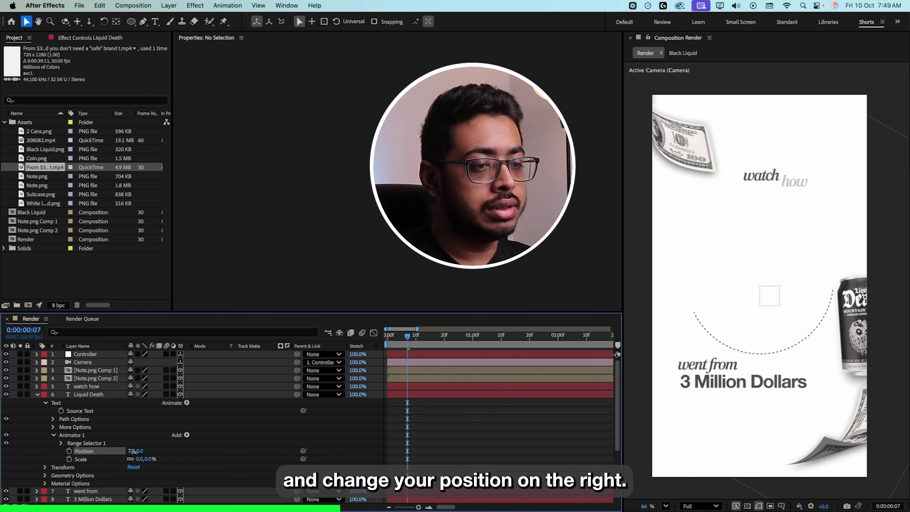
drag(133, 452, 141, 453)
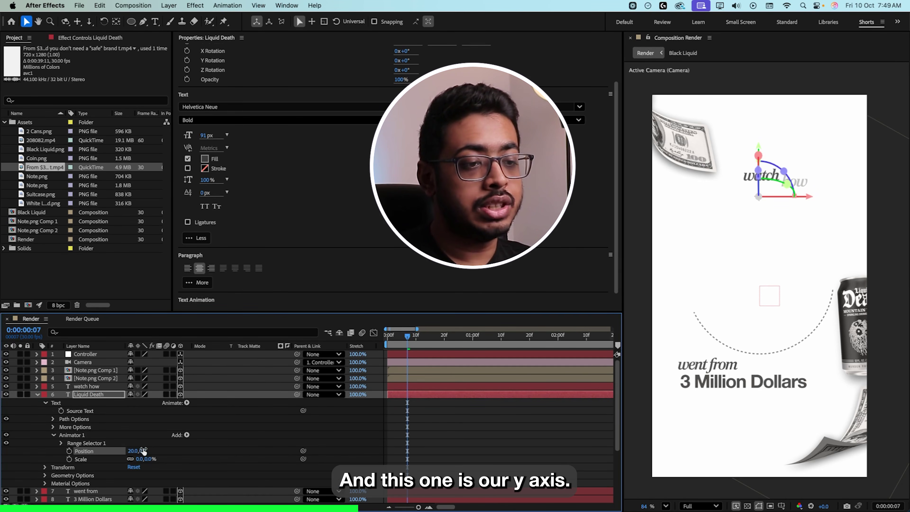
drag(130, 451, 134, 451)
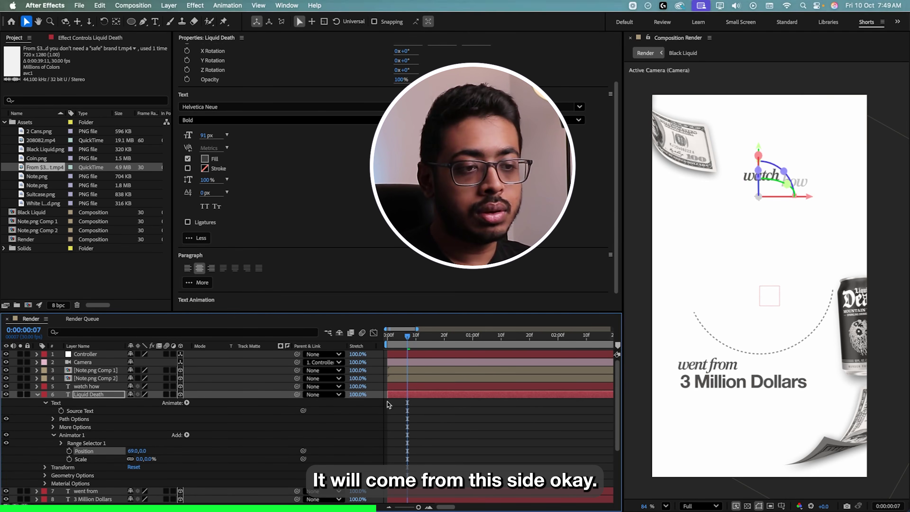
- Keyframe the Liquid Death range selector's Offset from -100% at frame 7 to 100% at frame 21
click(61, 443)
click(77, 468)
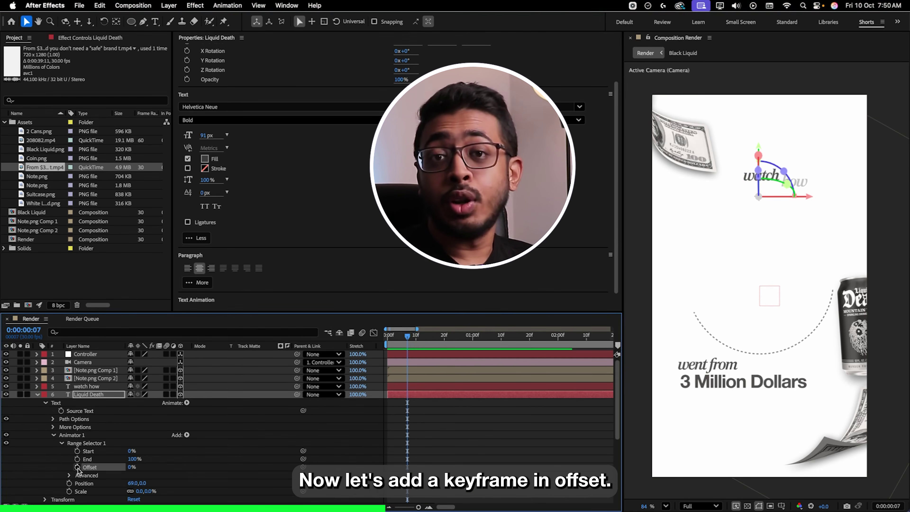
click(77, 467)
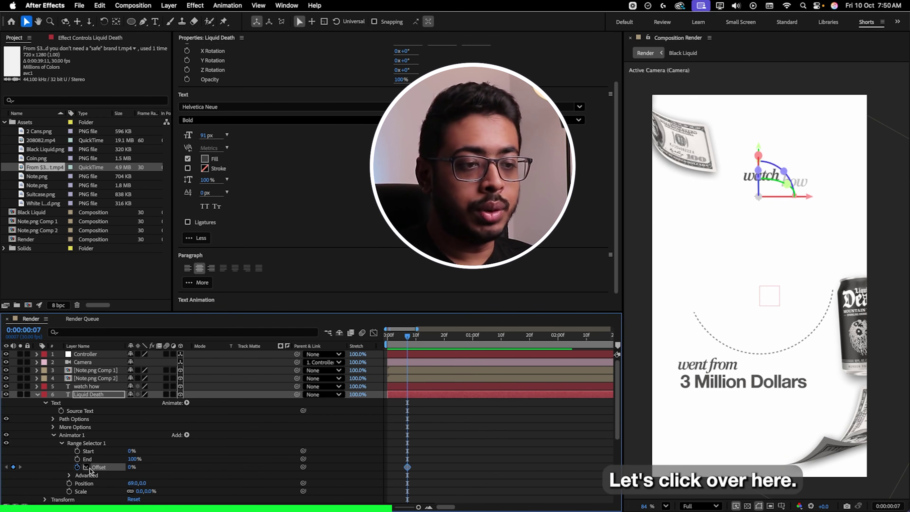
click(131, 468)
text(-100)
key(Return)
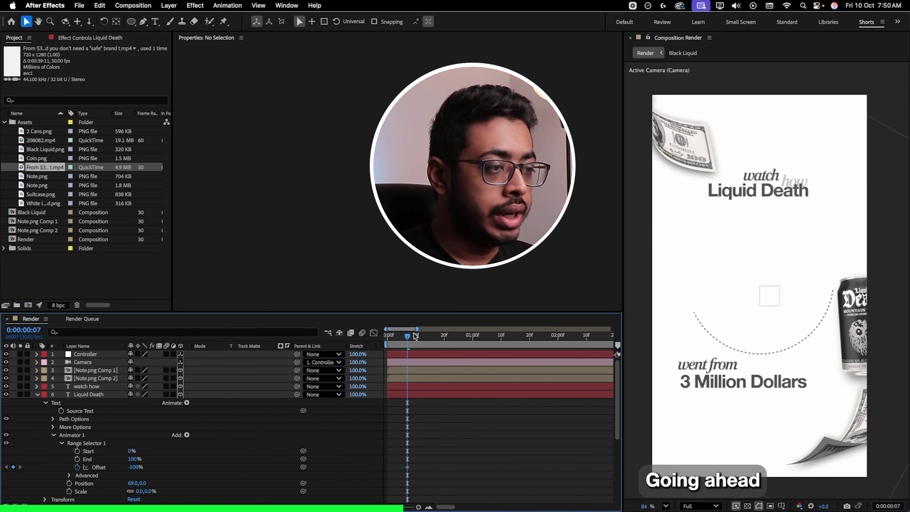
drag(416, 335, 446, 343)
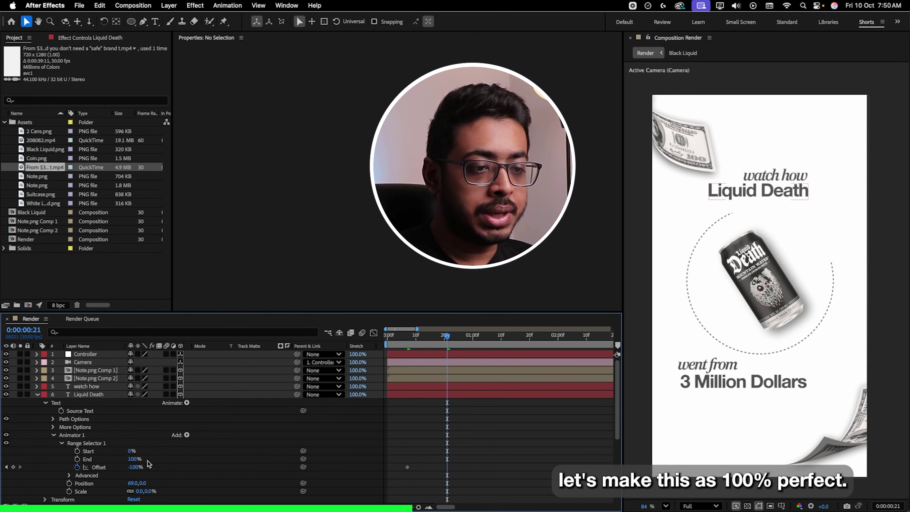
- In the Liquid Death range selector's advanced options, set Shape to Ramp Up and Ease High to -100%
scroll(119, 461, down, 1)
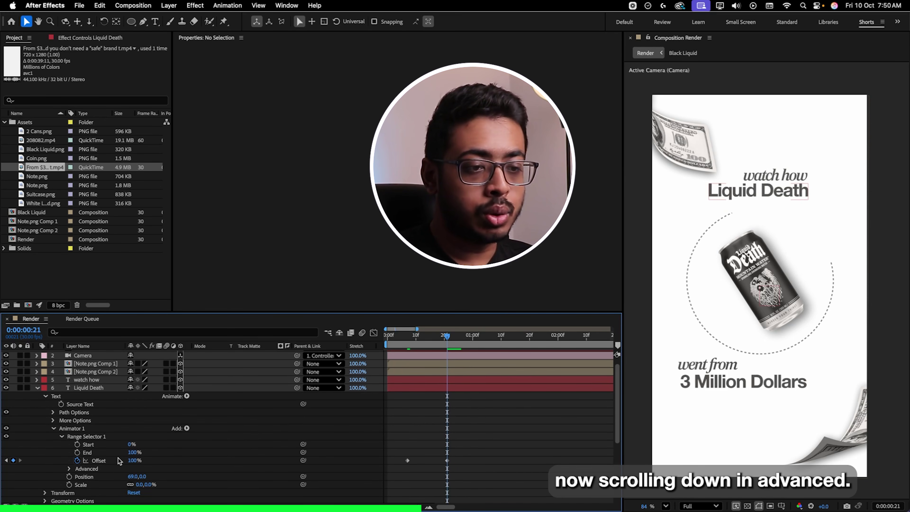
click(69, 468)
scroll(70, 472, down, 5)
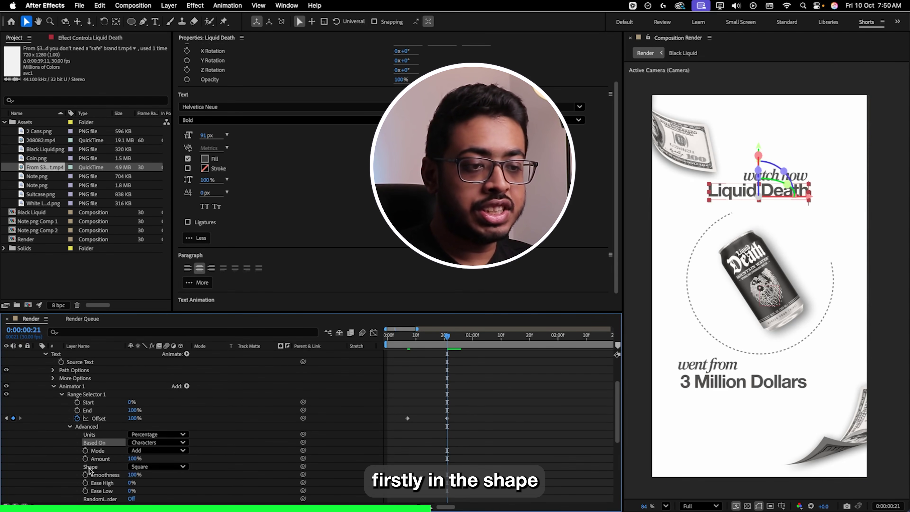
click(163, 466)
click(151, 460)
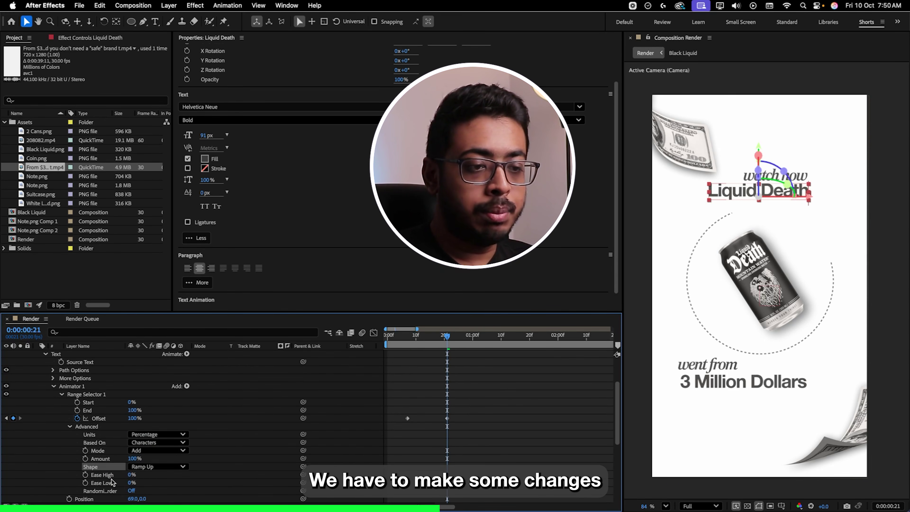
click(130, 475)
text(-100)
click(126, 487)
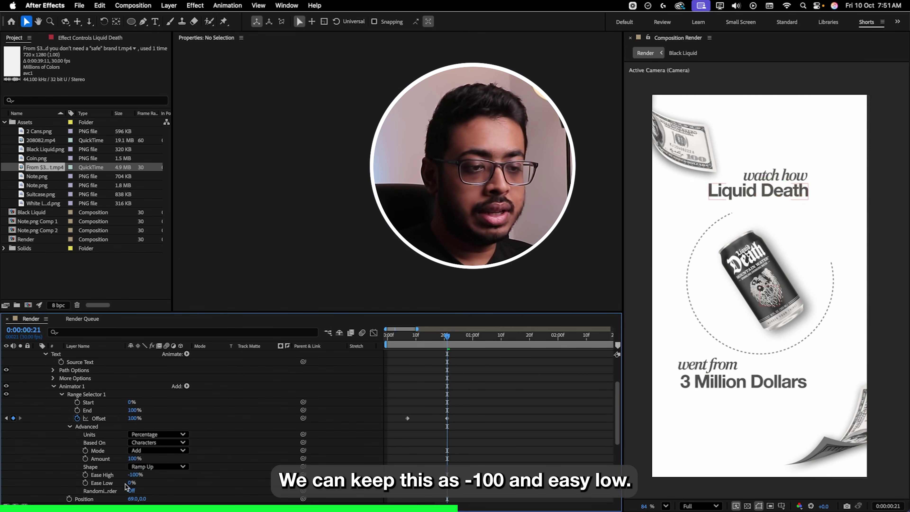
- Set Ease Low to 50% in the Liquid Death range selector and preview the text animation
click(130, 484)
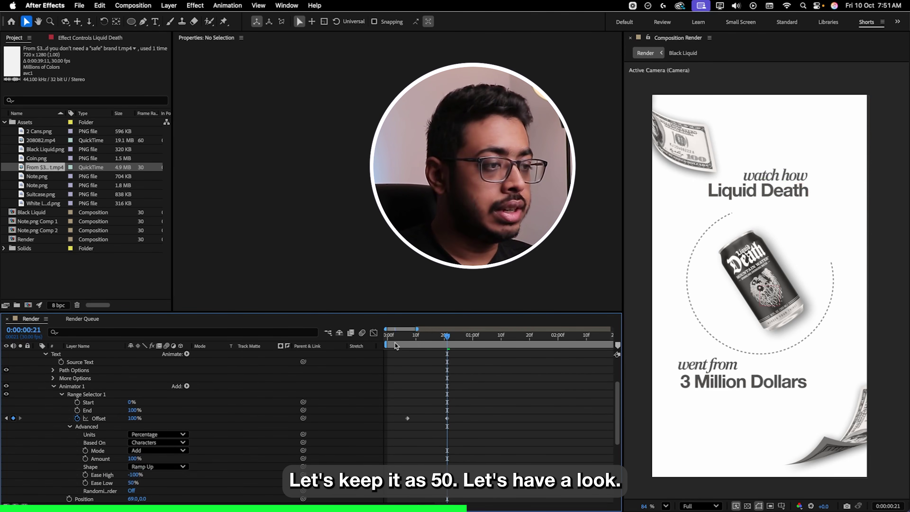
click(406, 337)
key(space)
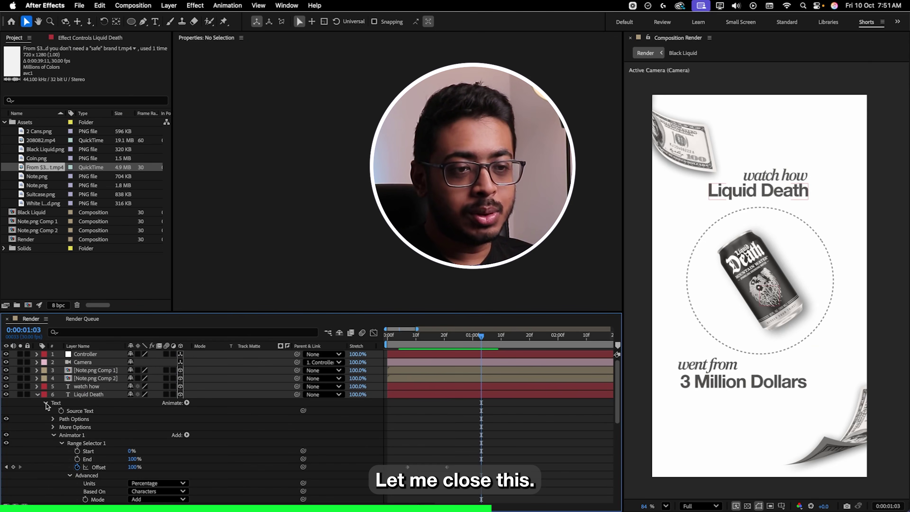
- Give the "went from" text layer an animator with Anchor Point set to -70, 0 and Opacity set to 0%
click(36, 411)
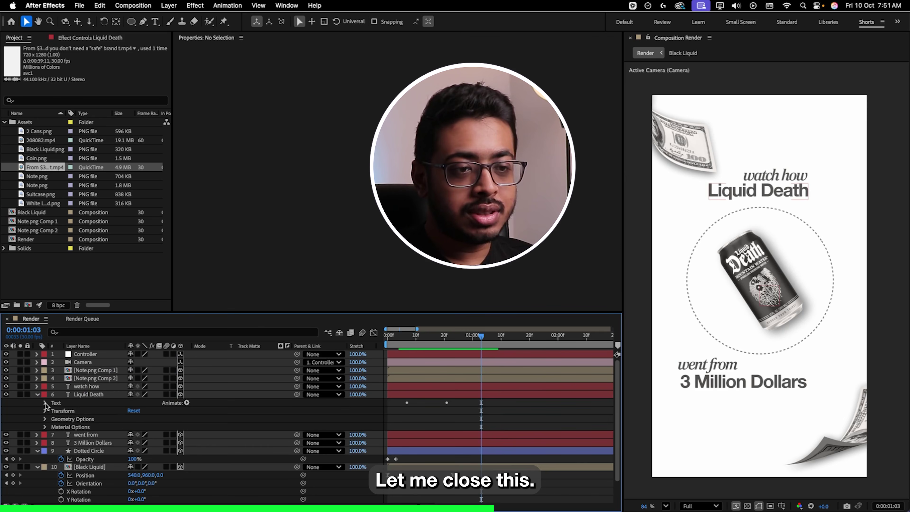
click(89, 403)
click(36, 402)
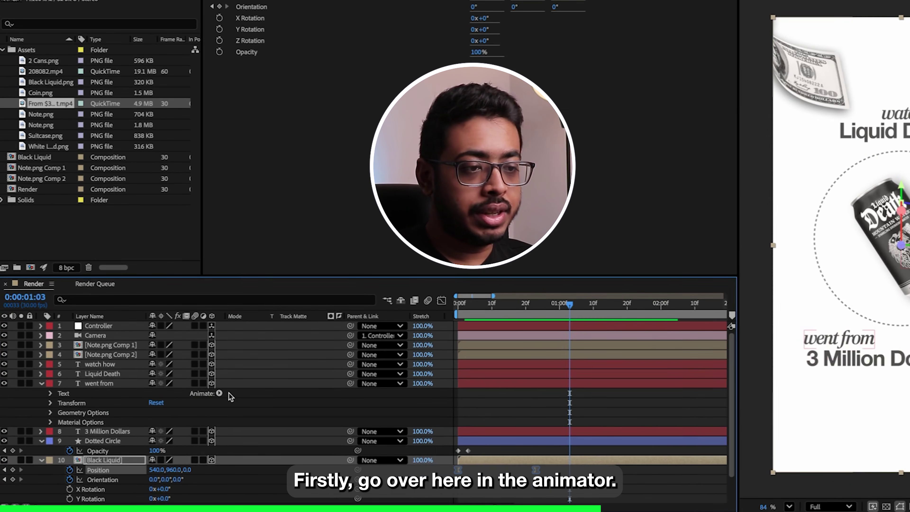
click(219, 393)
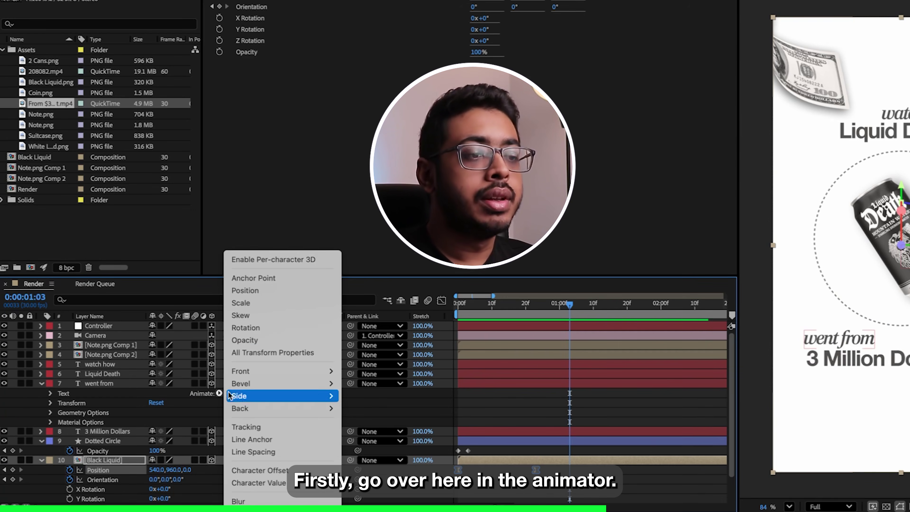
click(257, 282)
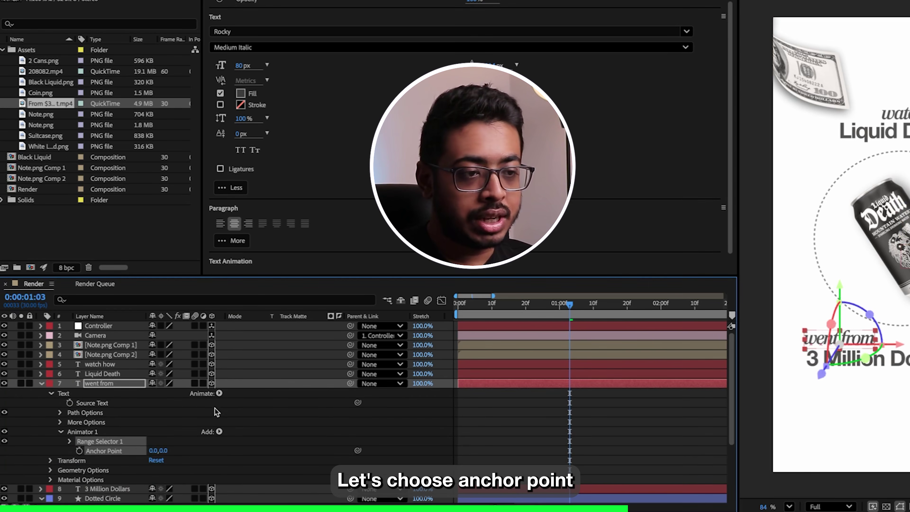
click(219, 394)
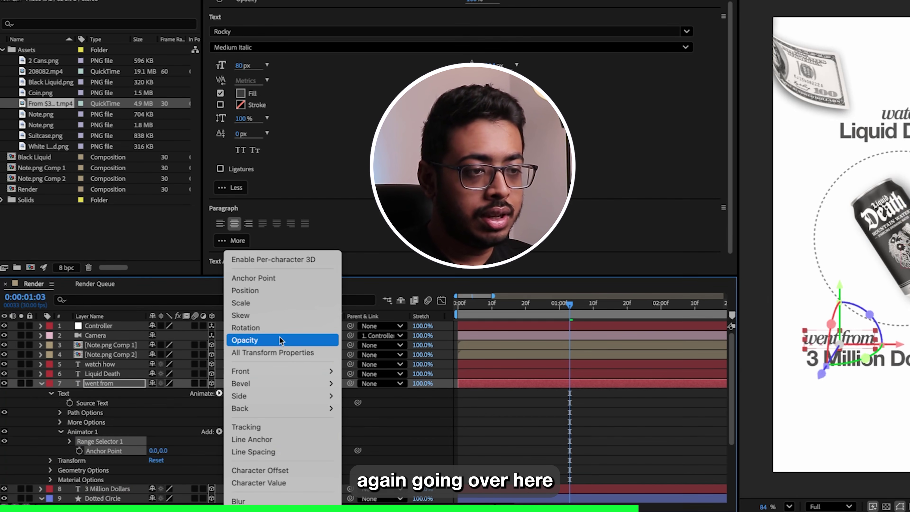
click(278, 346)
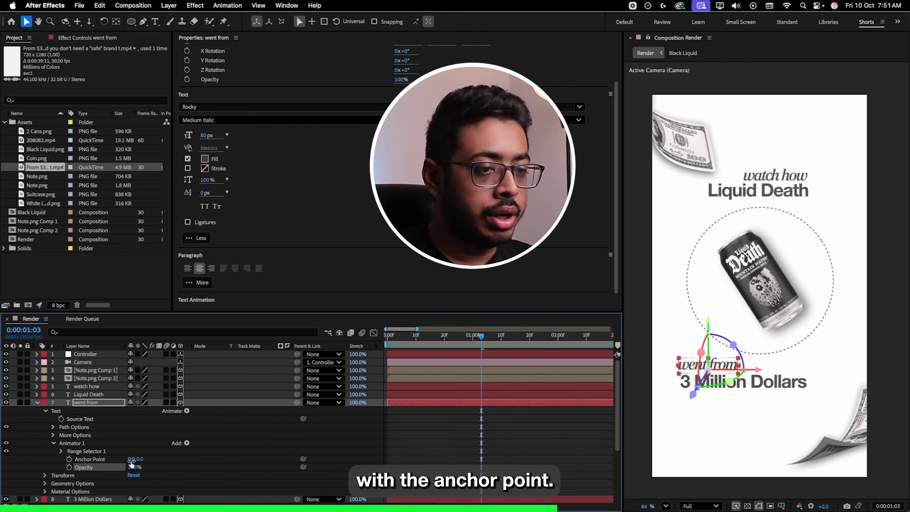
drag(131, 459, 52, 469)
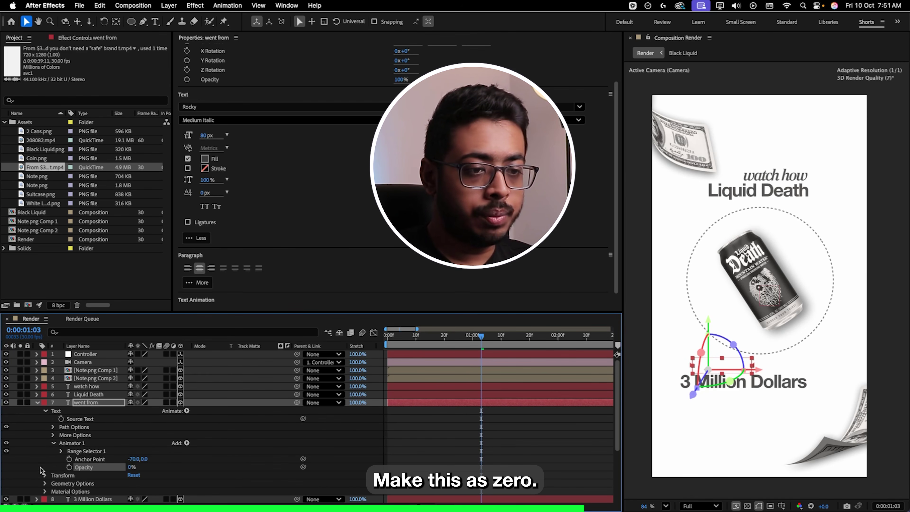
- Keyframe the "went from" range selector's Offset from 0% at frame 9 to 100% at about frame 25, and preview it
click(77, 475)
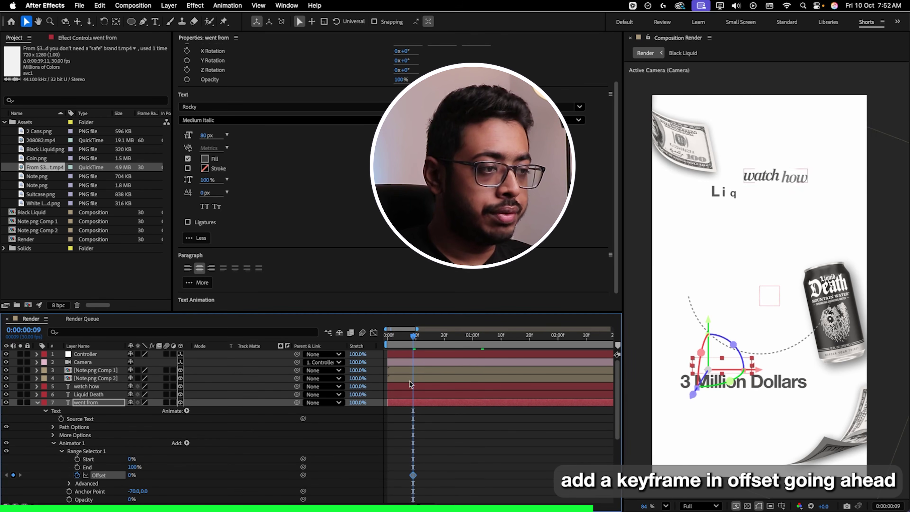
drag(416, 338, 459, 336)
drag(131, 475, 151, 477)
click(415, 345)
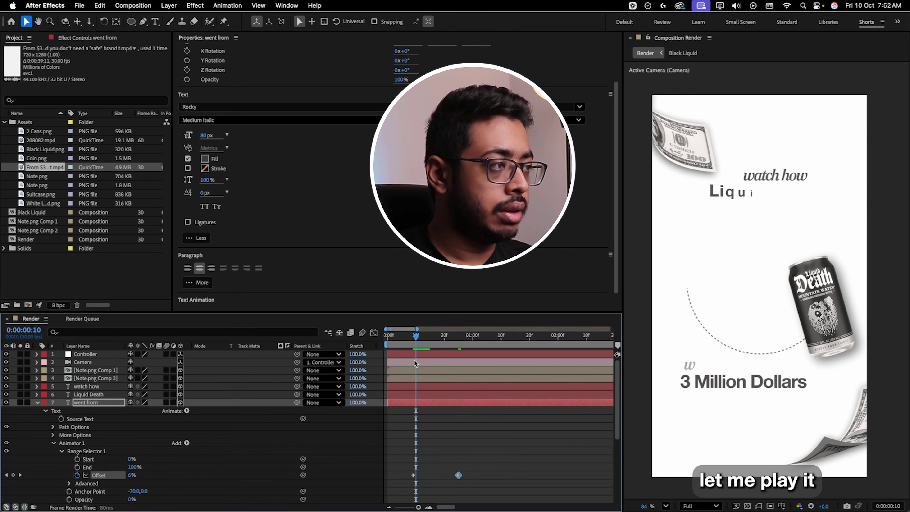
key(space)
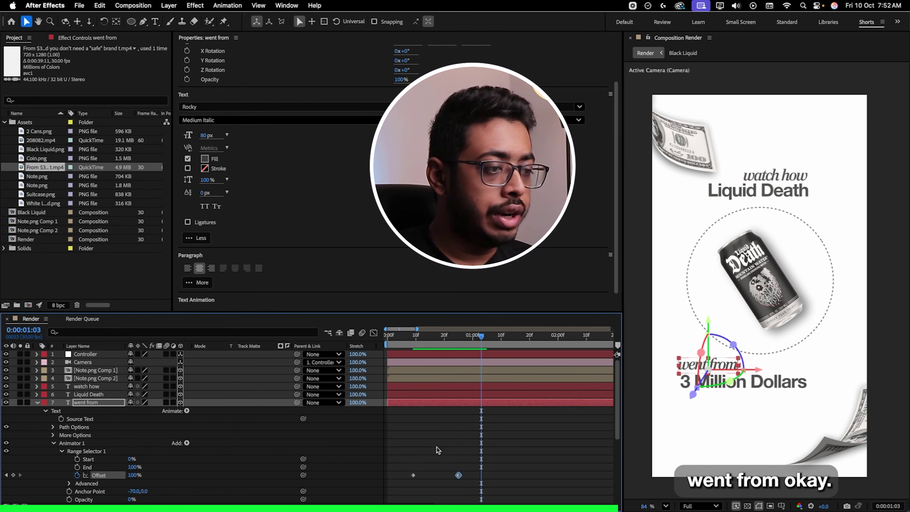
- Move the "went from" Offset keyframes to start at 1:00 and end at about 1:07, and preview the timing
mouse_move(484, 465)
mouse_down()
mouse_move(404, 483)
mouse_move(473, 476)
mouse_up()
key(space)
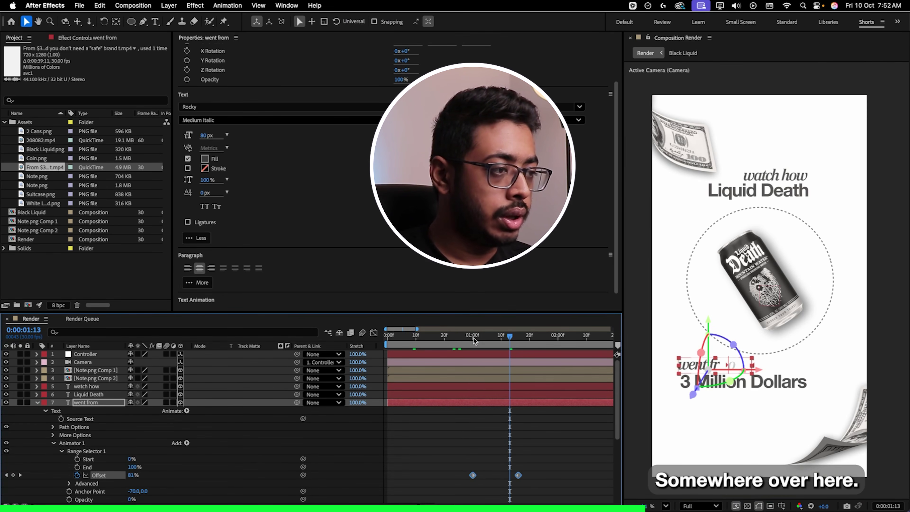
click(474, 340)
key(space)
key(space)
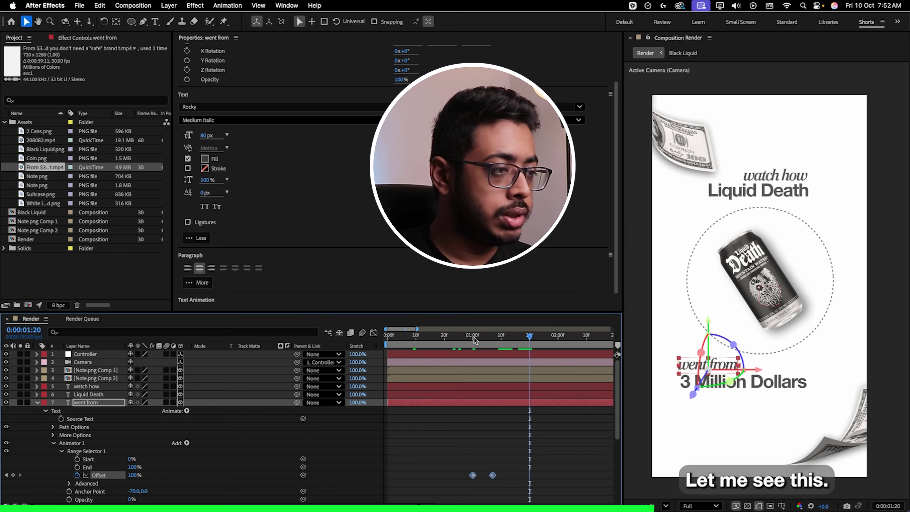
click(471, 340)
key(space)
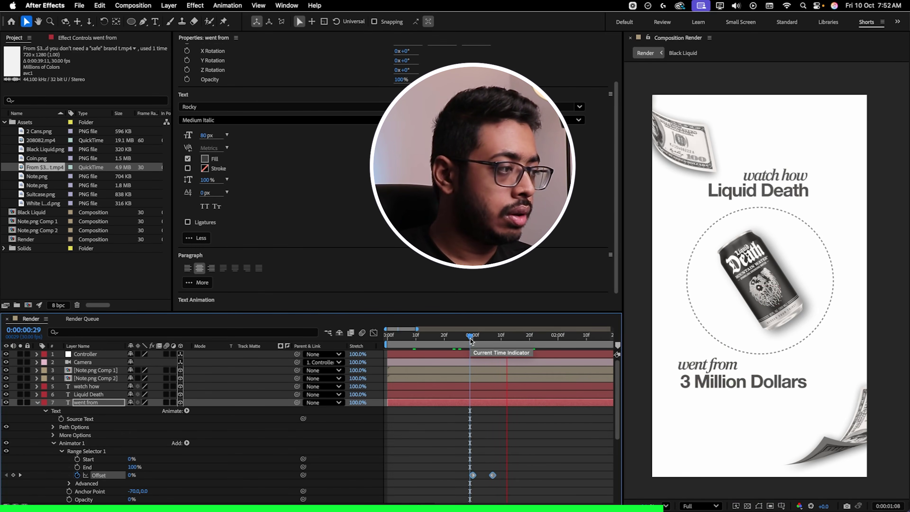
key(space)
- Base the "went from" range selector on Words in its advanced options and preview the reveal
scroll(157, 473, down, 3)
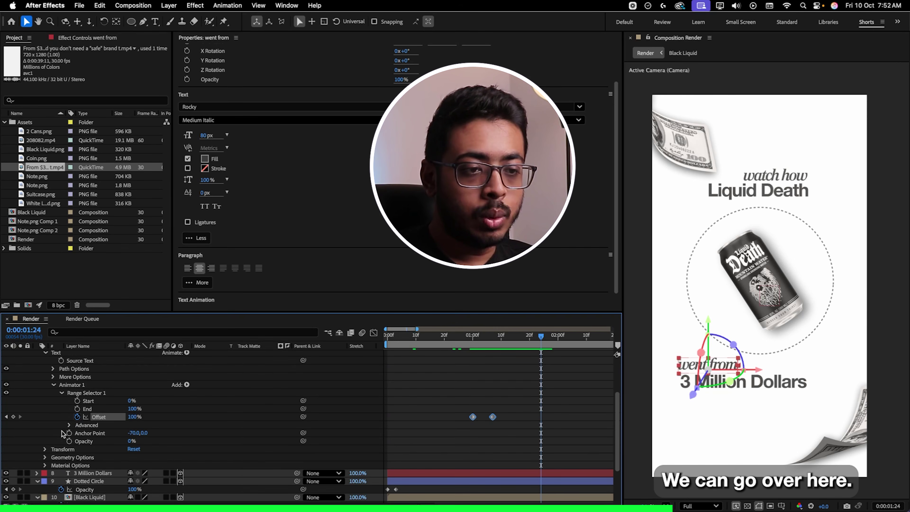
click(70, 425)
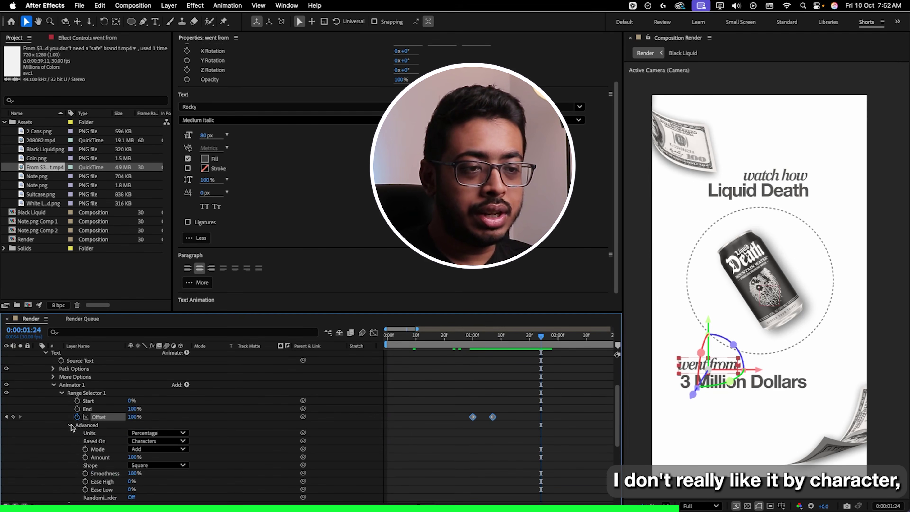
click(147, 438)
click(363, 398)
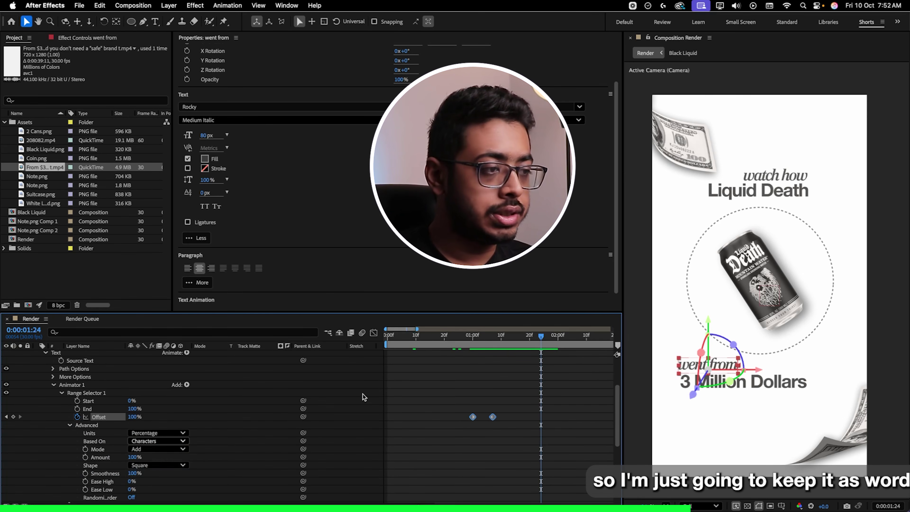
click(462, 336)
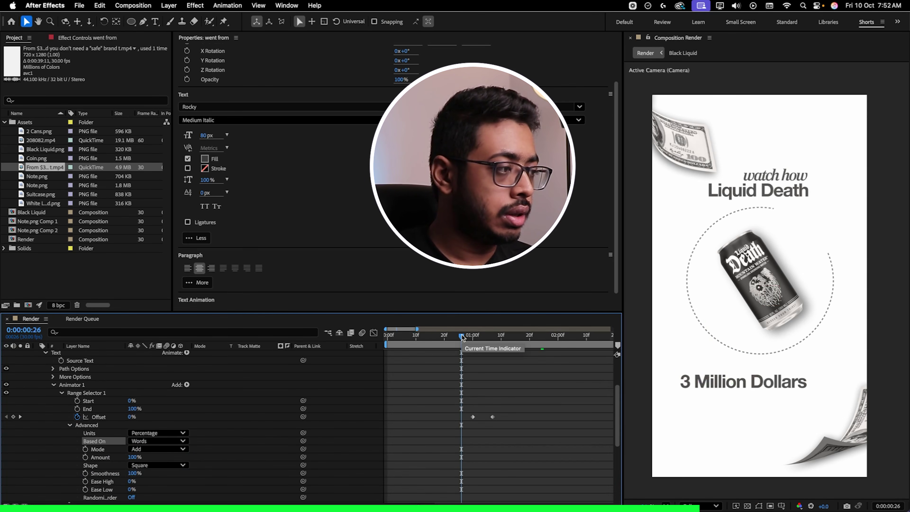
drag(462, 336, 516, 336)
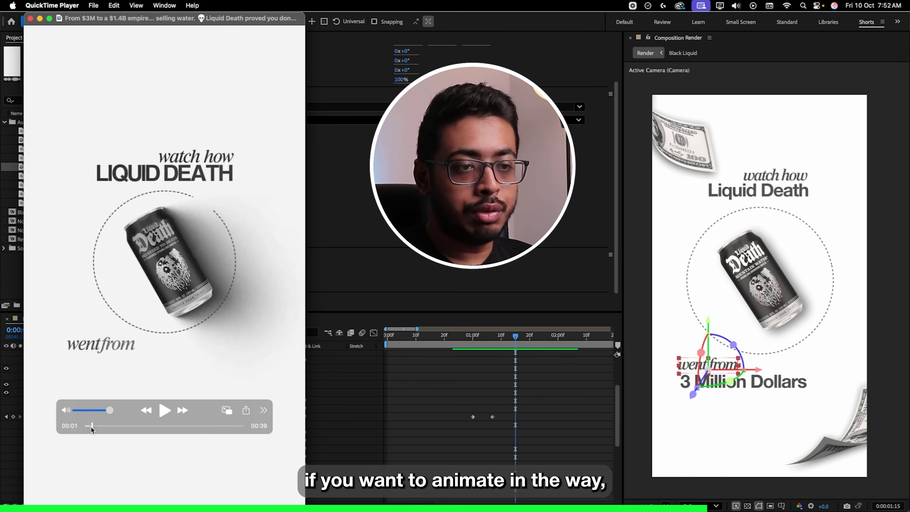
- Check the 3 Million Dollars reveal in the reference video and give that text layer an animator with Opacity and Position
drag(91, 426, 94, 426)
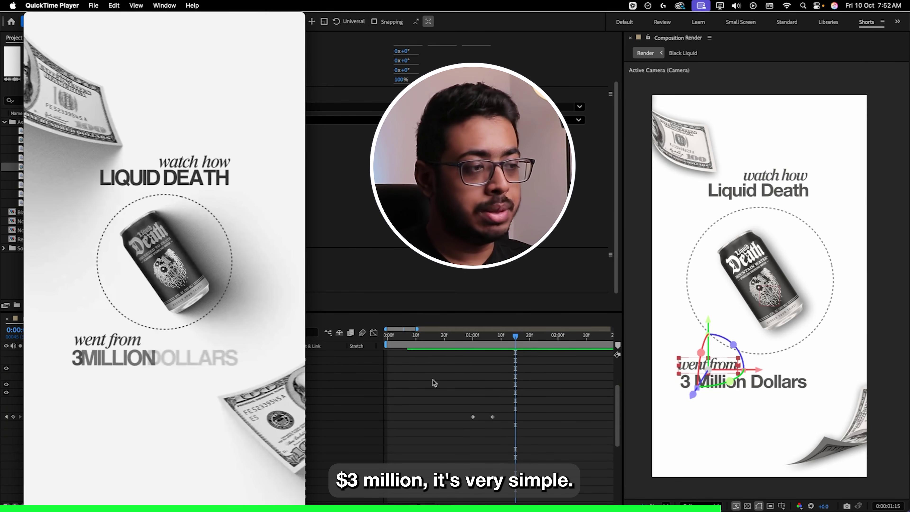
click(405, 388)
click(70, 426)
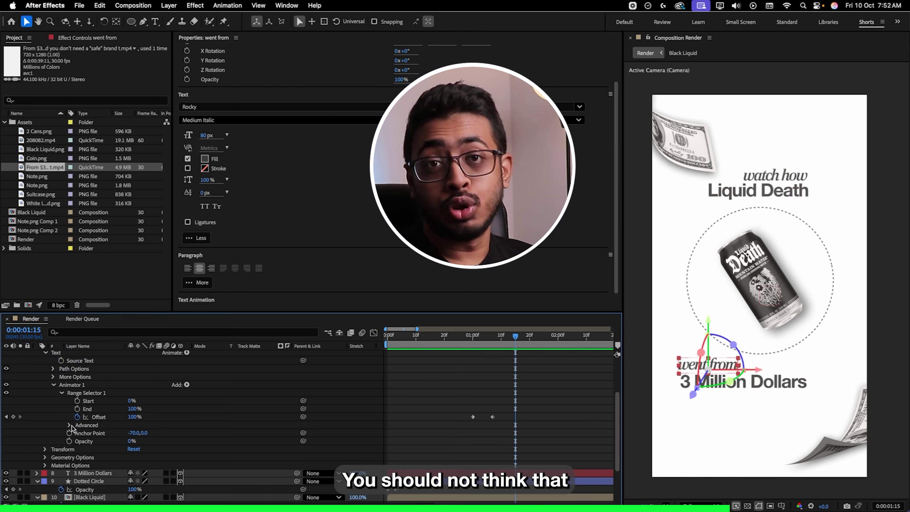
scroll(67, 423, up, 4)
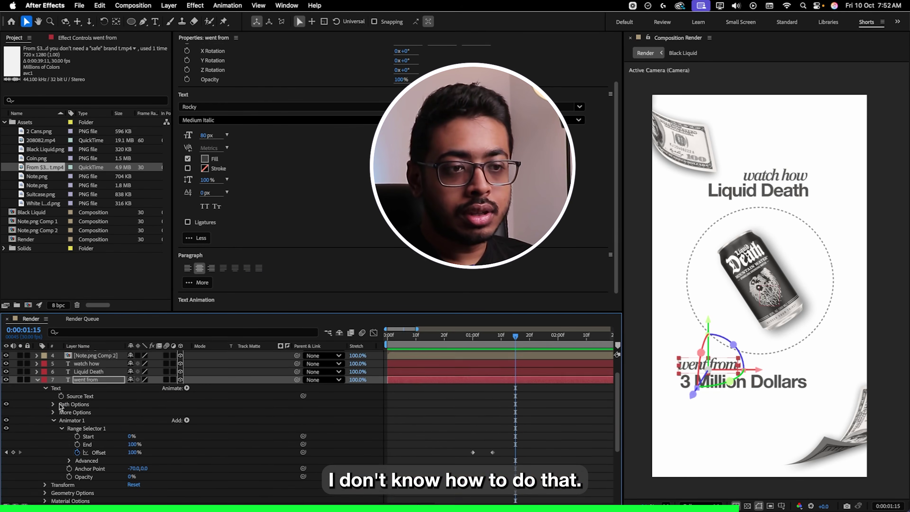
click(45, 412)
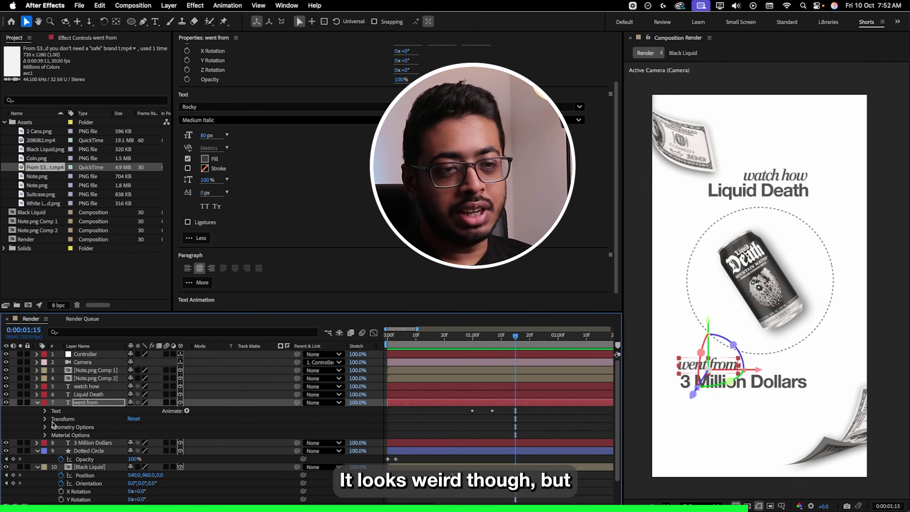
click(37, 403)
click(37, 411)
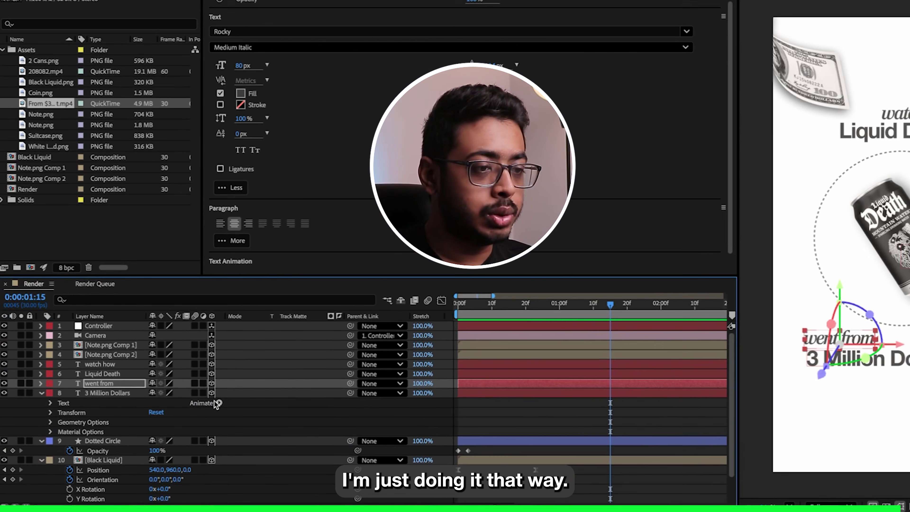
click(217, 403)
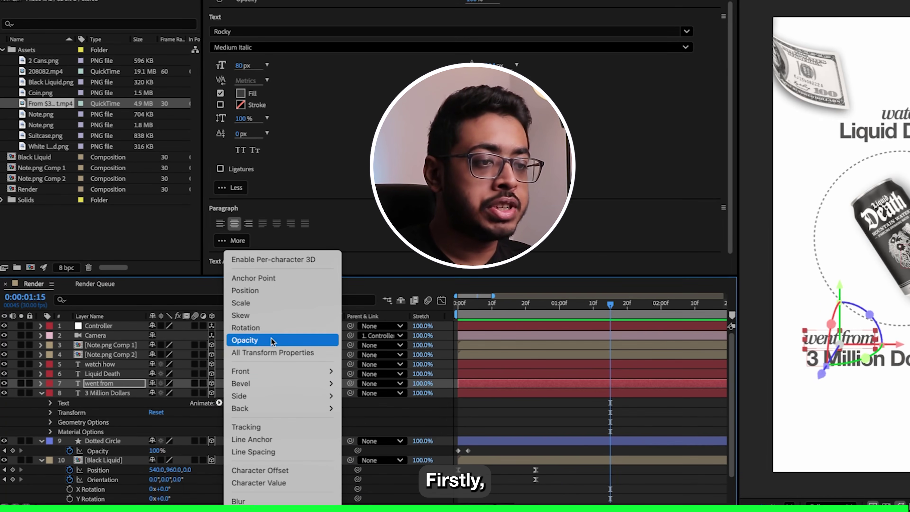
click(248, 340)
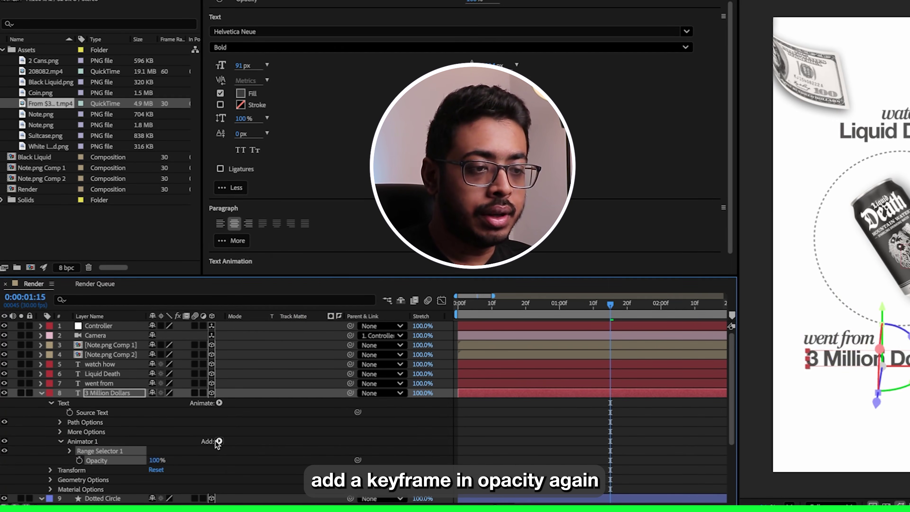
click(218, 442)
mouse_move(229, 442)
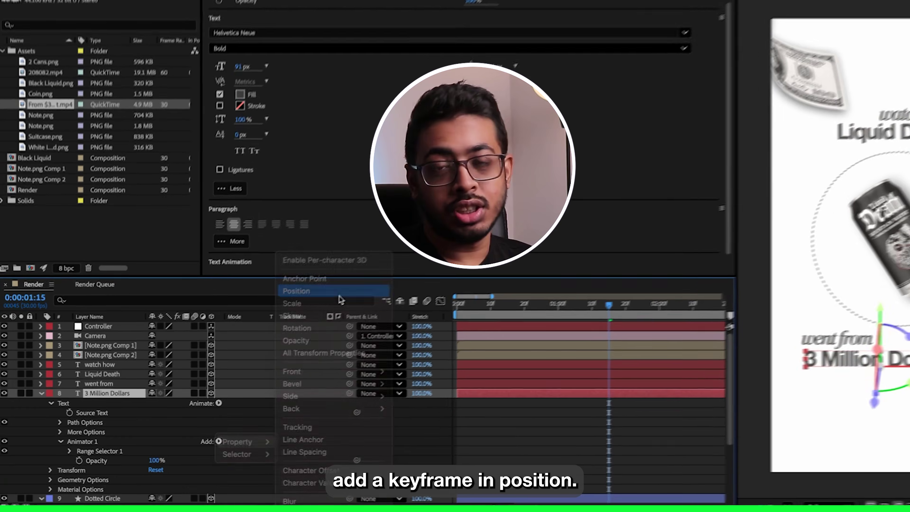
click(341, 296)
- Set the 3 Million Dollars animator's Position to -200, 0 and its Opacity to 0%
drag(163, 460, 147, 461)
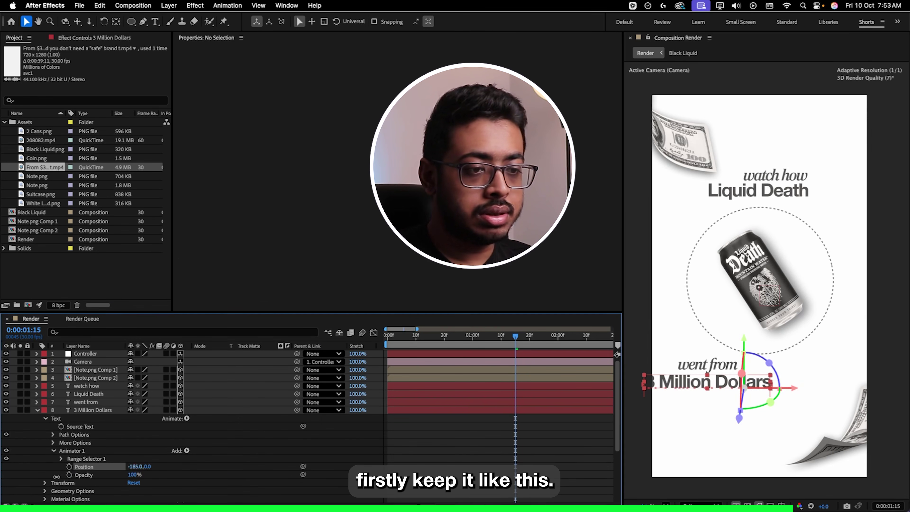
text(-200)
key(Return)
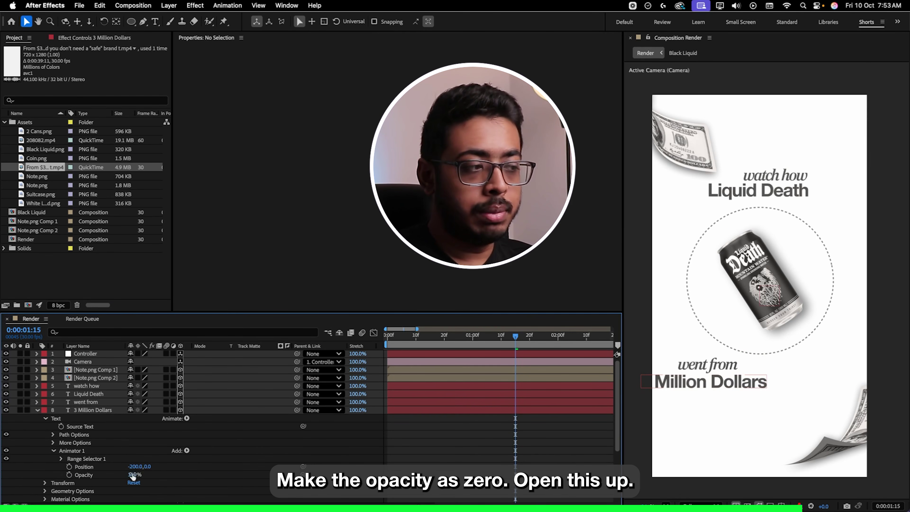
click(132, 475)
text(0)
key(Return)
- Keyframe the 3 Million Dollars range selector's Offset from 0% at 1:15 to 100% at 1:25, and preview it
click(61, 459)
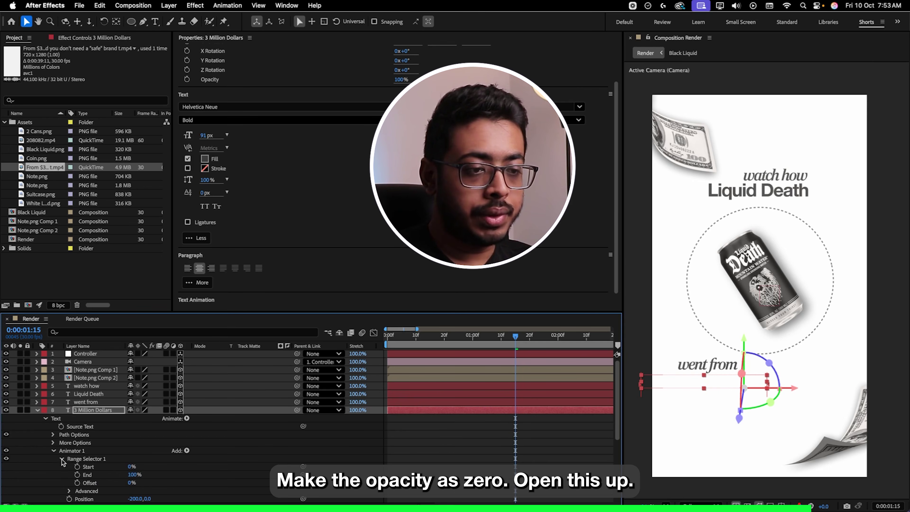
drag(537, 338, 544, 339)
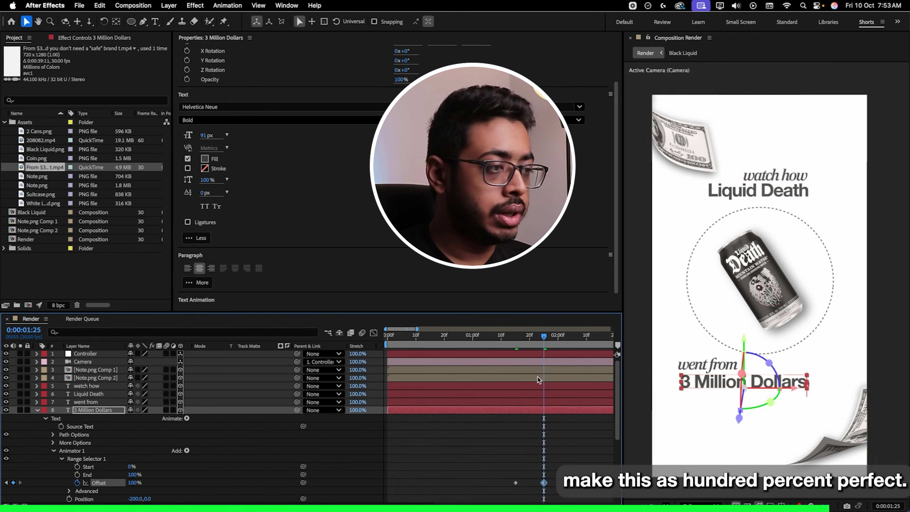
click(505, 338)
key(space)
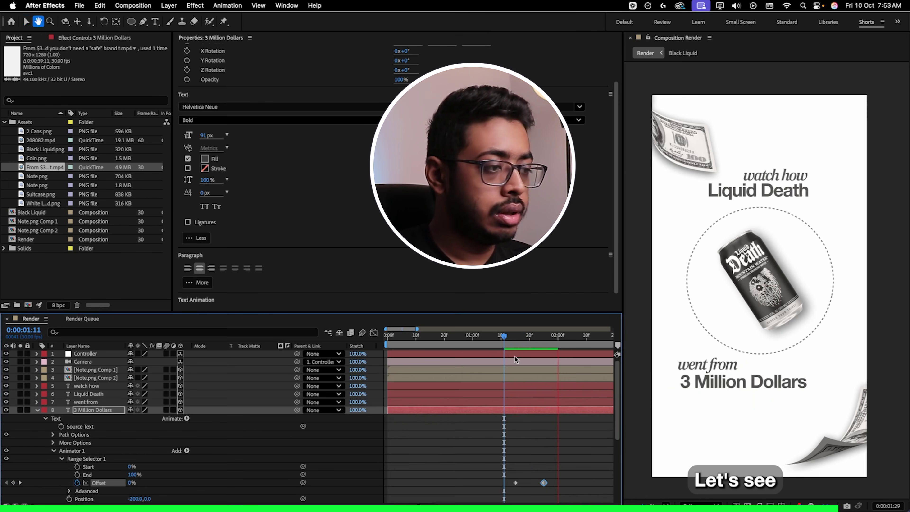
click(522, 339)
drag(521, 342, 514, 345)
- Base the 3 Million Dollars range selector on Words, move its first Offset keyframe earlier to about 1:11, and preview the reveal
click(70, 491)
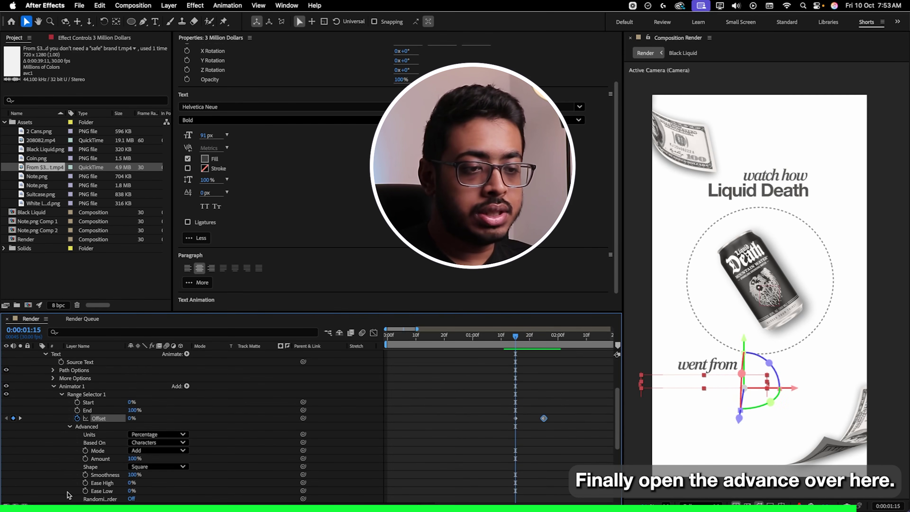
click(175, 442)
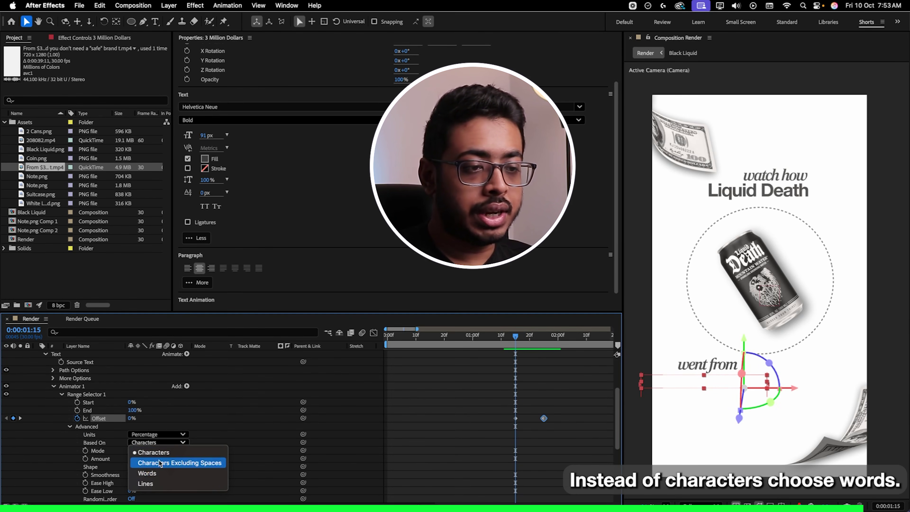
click(160, 477)
click(515, 418)
click(507, 343)
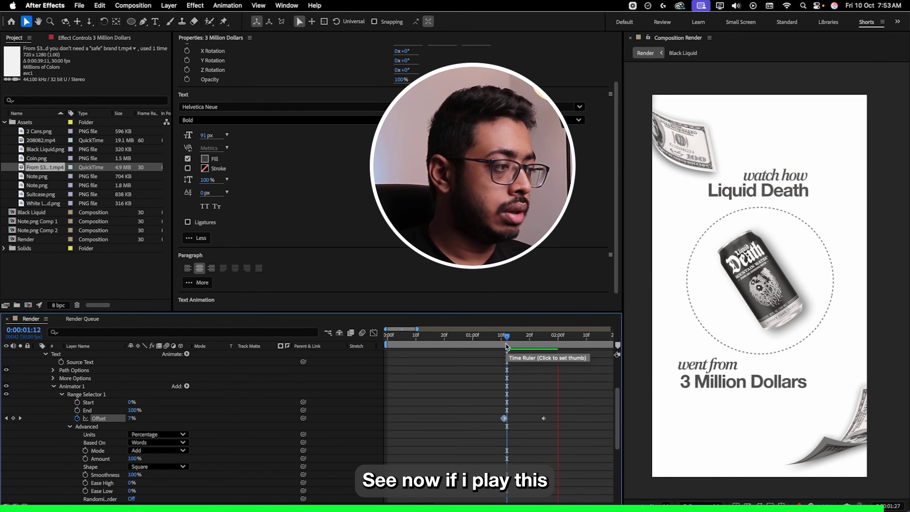
drag(506, 344, 490, 354)
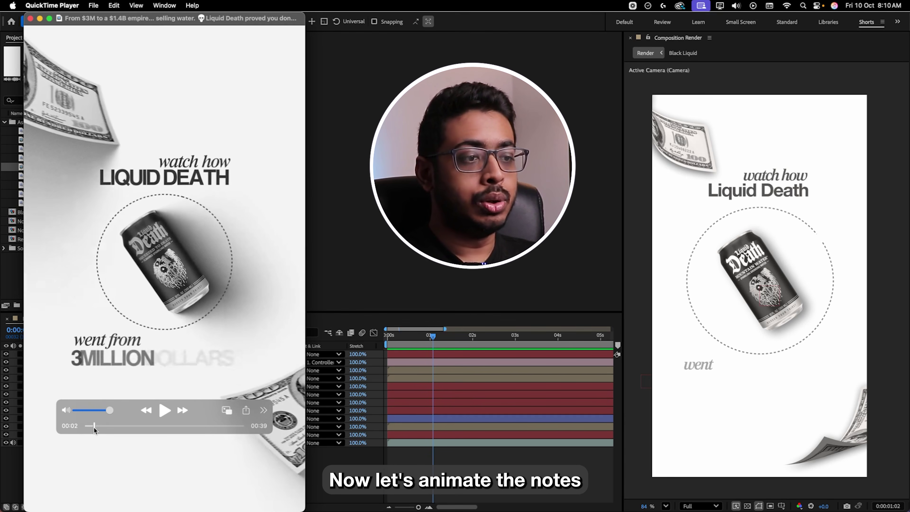
- Check the notes' motion in the reference video and keyframe Note.png Comp 1's X Position from 995 at 0:15 to 540 at 1:02
drag(94, 429, 97, 427)
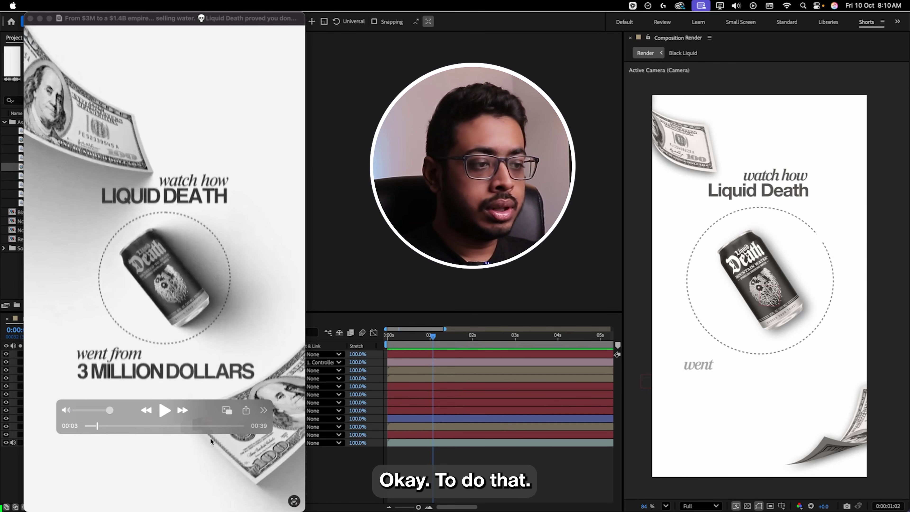
key(super+Tab)
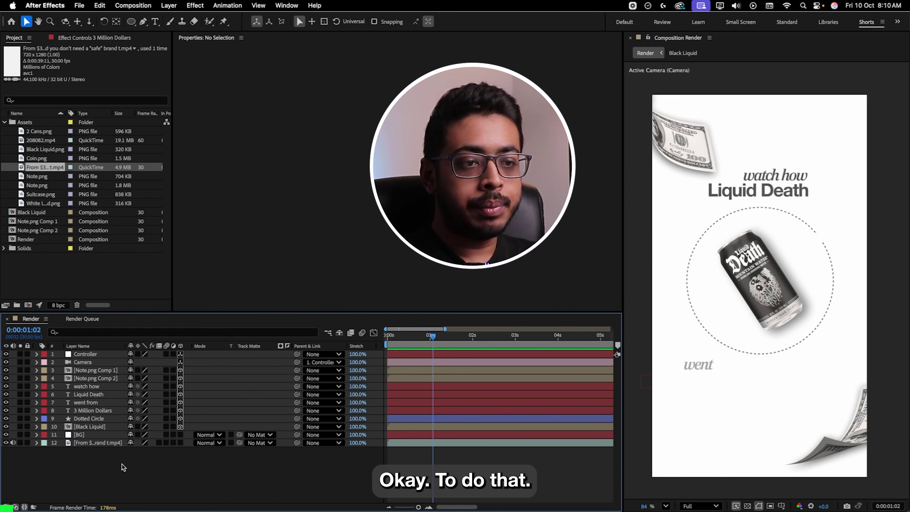
click(85, 370)
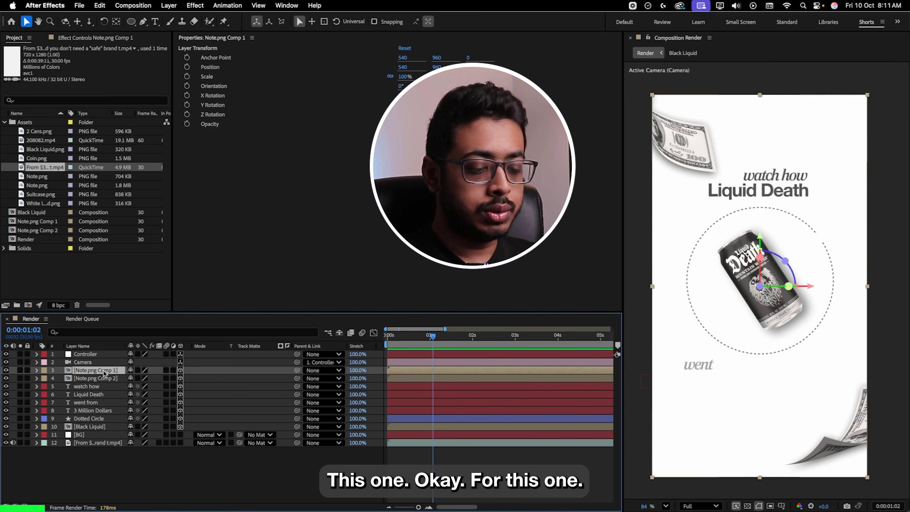
key(p)
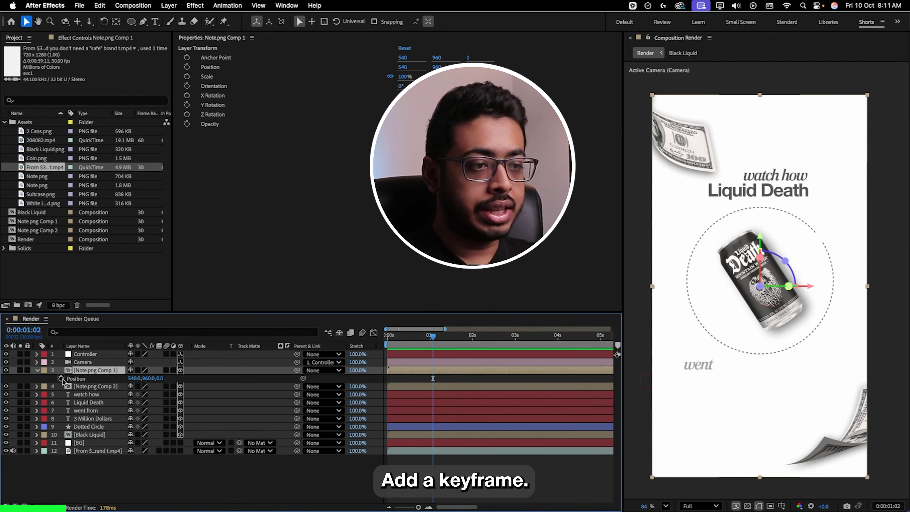
click(409, 336)
click(13, 378)
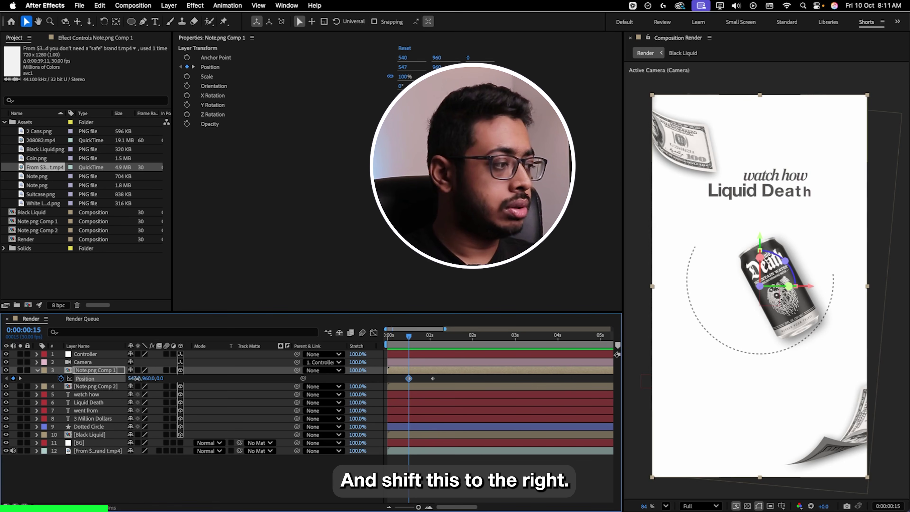
drag(135, 378, 338, 376)
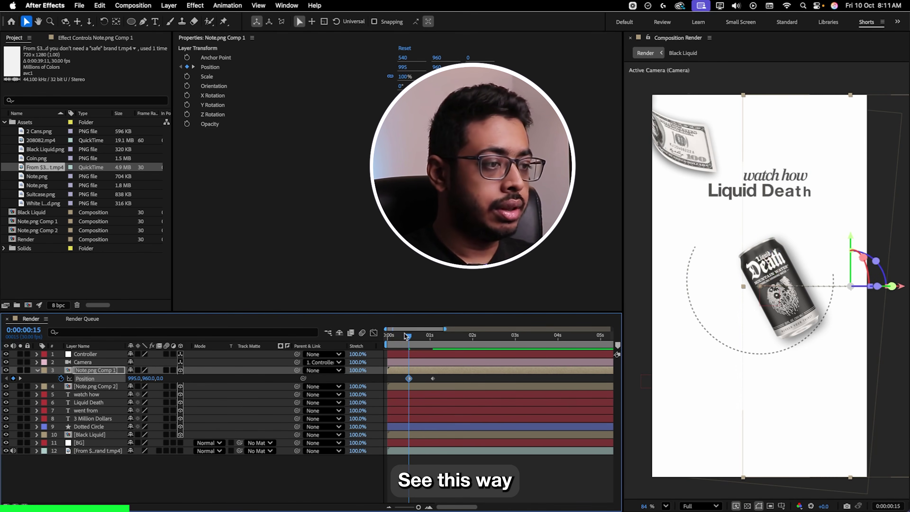
mouse_move(406, 336)
mouse_down()
mouse_move(397, 337)
mouse_move(419, 336)
mouse_up()
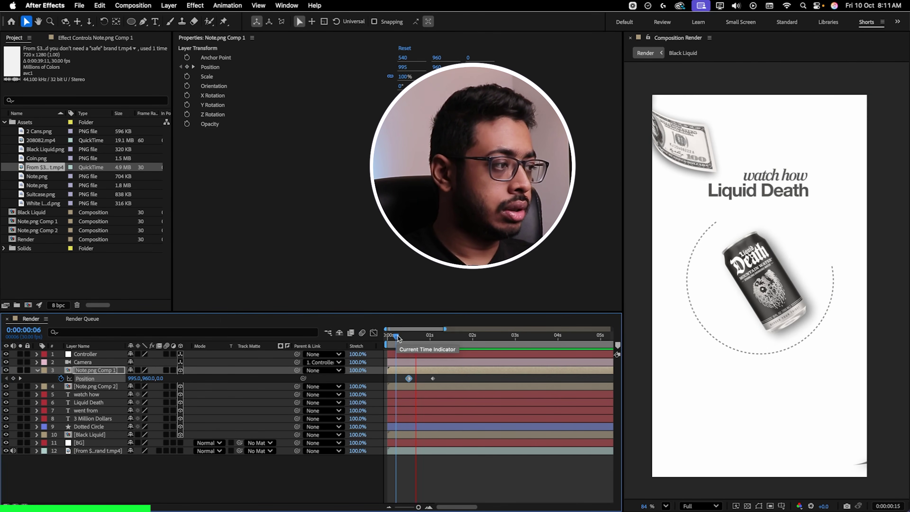
- Keyframe Note.png Comp 2's X Position from 196 at 0:13 to 540 at 0:26
click(85, 387)
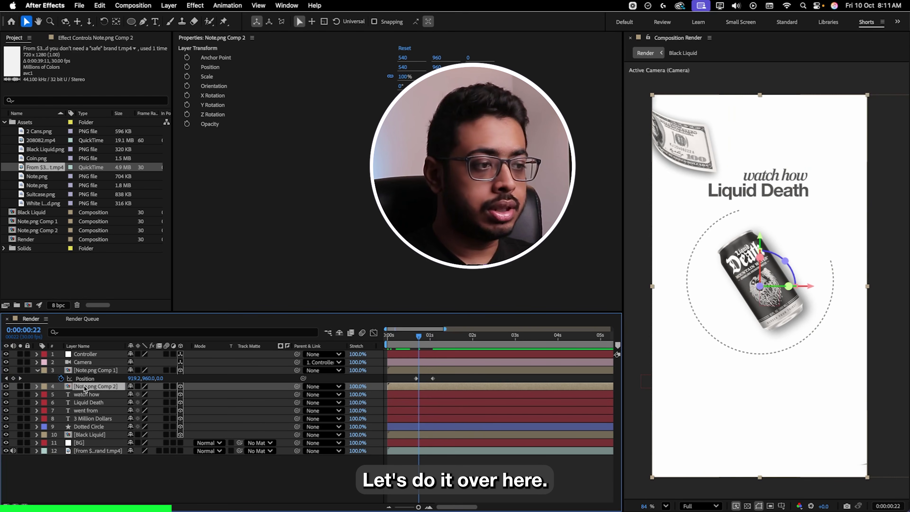
key(p)
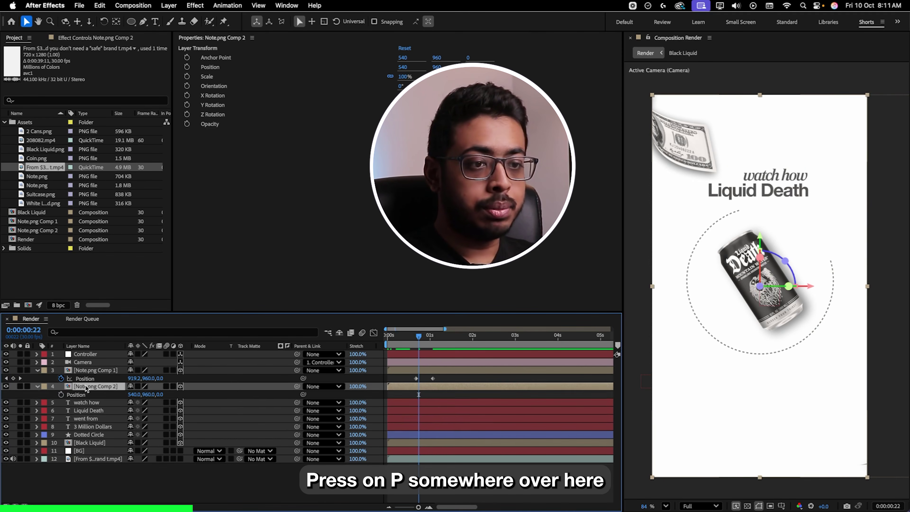
click(424, 337)
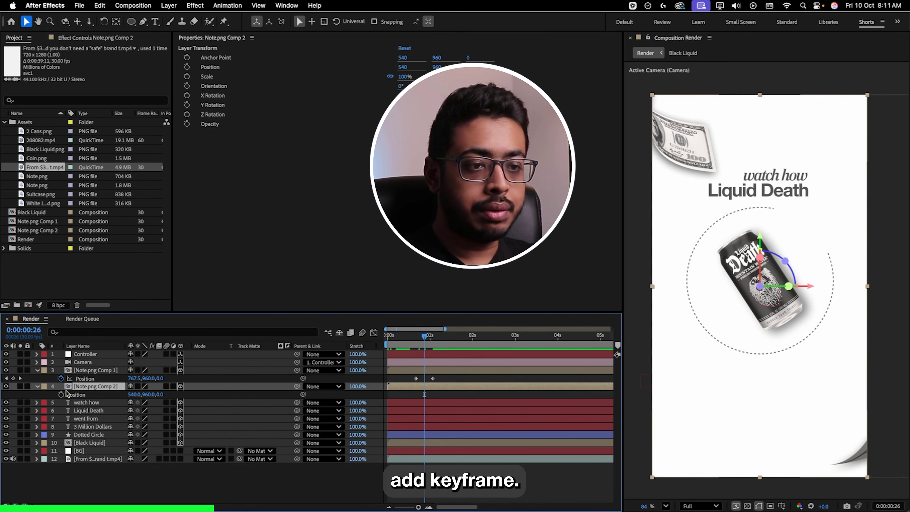
click(406, 337)
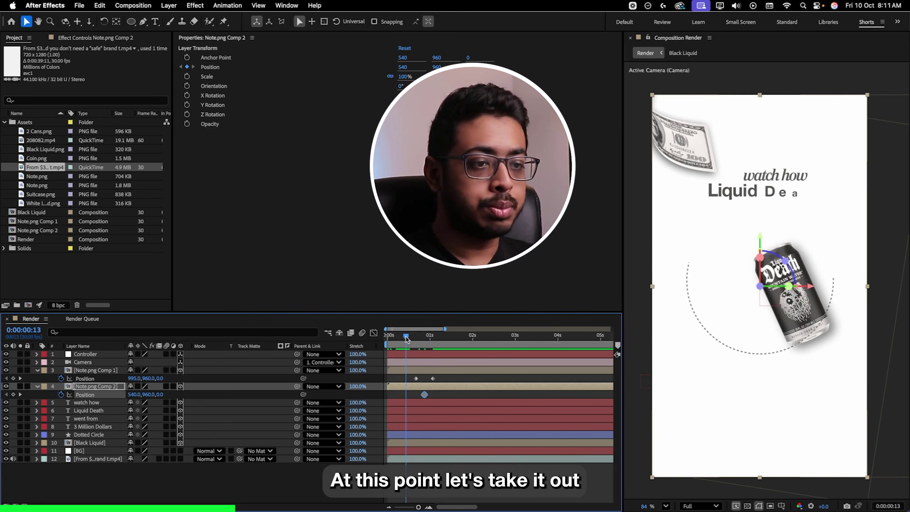
drag(134, 395, 109, 394)
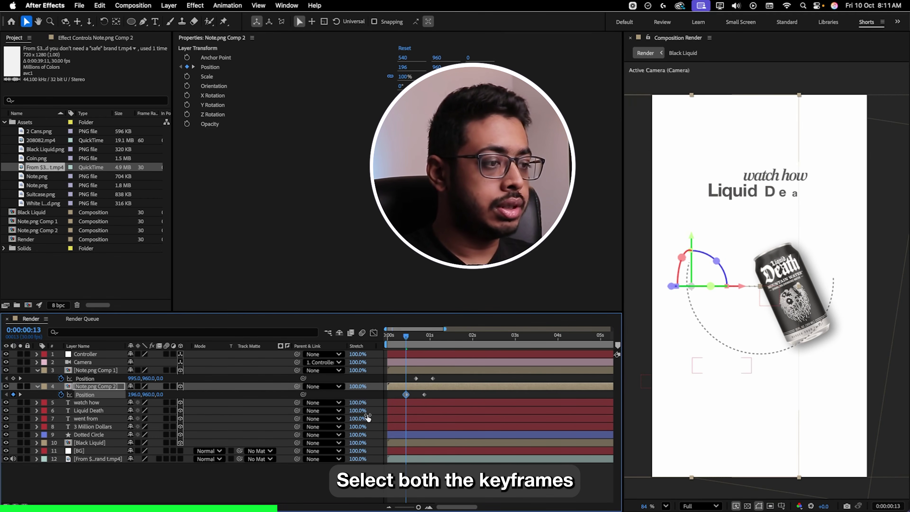
- Apply Easy Ease to all Position keyframes of both note layers and preview the motion
drag(445, 375, 368, 401)
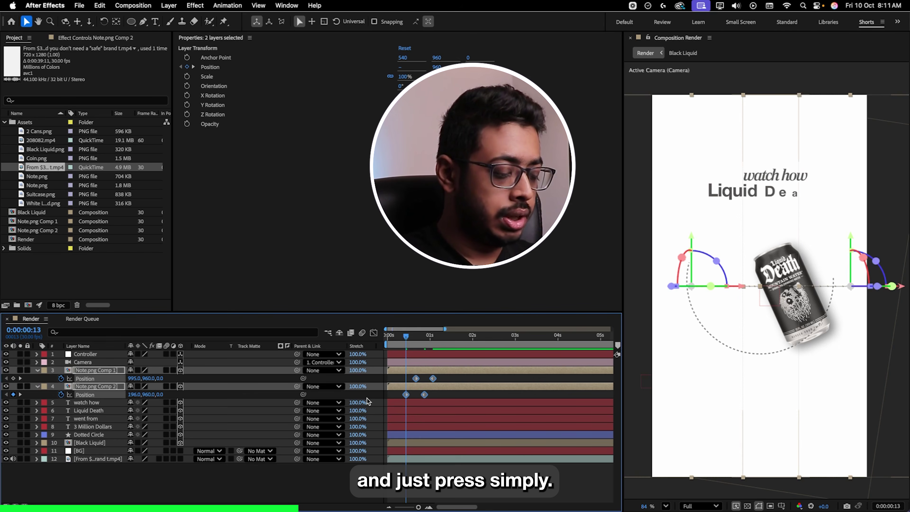
key(F9)
key(space)
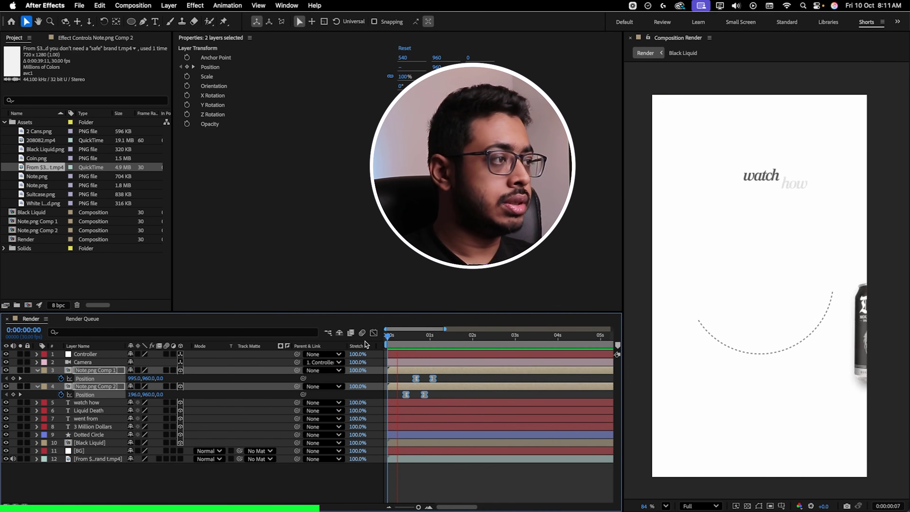
- Move the first Position keyframes of Note.png Comp 1 and Comp 2 earlier, to about 0:11 and 0:04, and preview the slower entrances
click(401, 376)
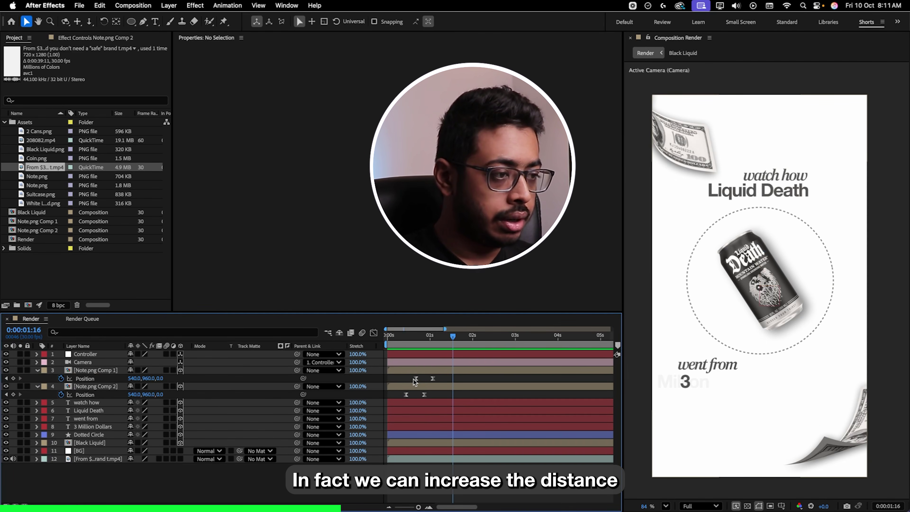
drag(415, 379, 394, 394)
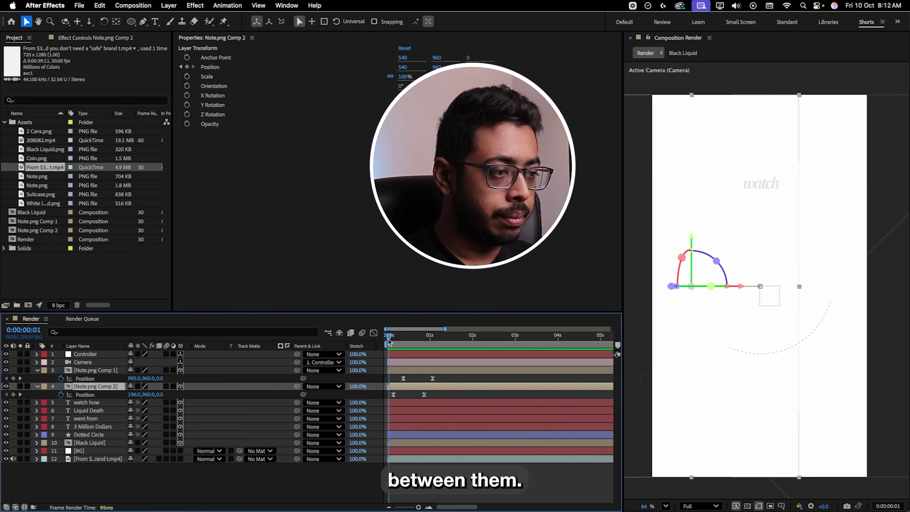
click(403, 345)
key(space)
click(397, 389)
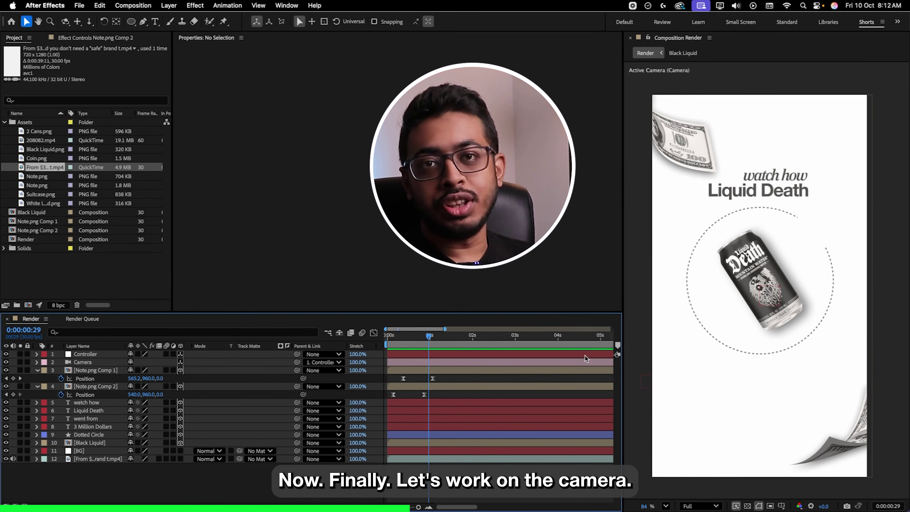
- Keyframe the Controller's Scale from 79% at 0:00 to 100% at about 1:17 and preview the camera zoom
click(90, 354)
key(shift+p)
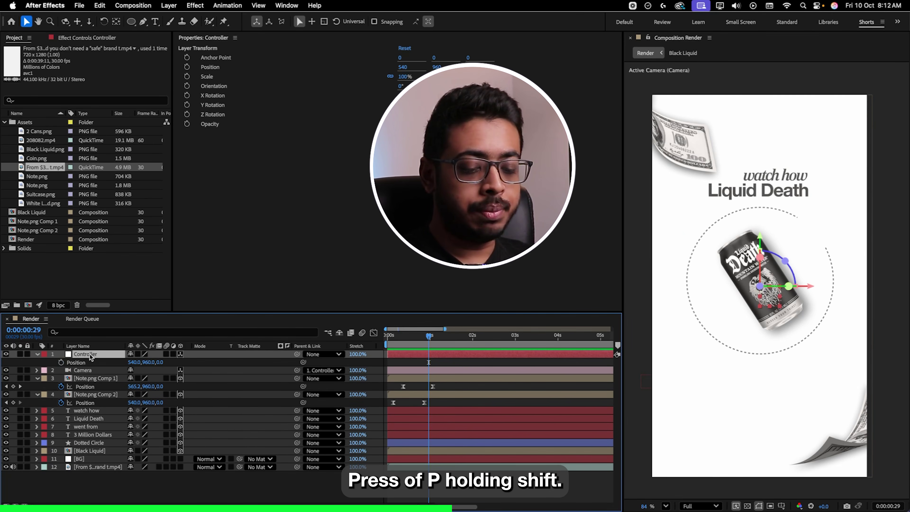
key(shift+s)
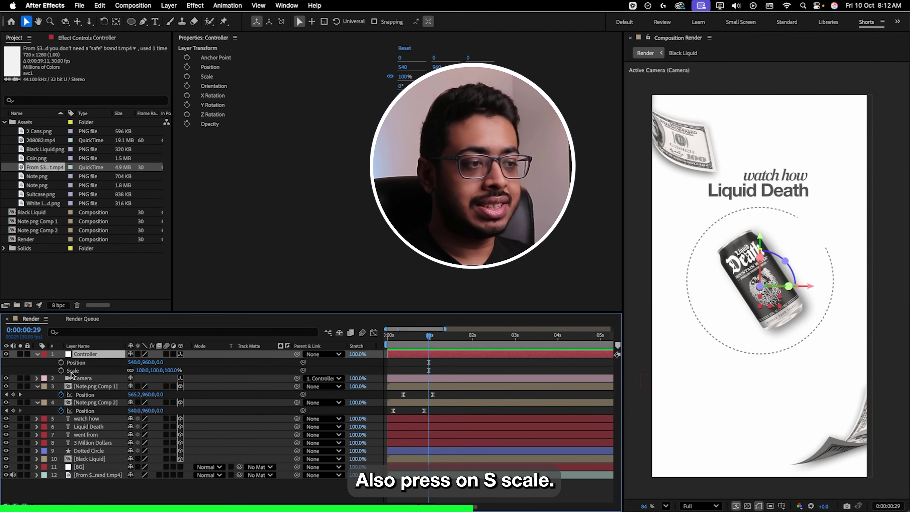
mouse_move(391, 335)
mouse_down()
mouse_move(454, 338)
mouse_move(388, 337)
mouse_up()
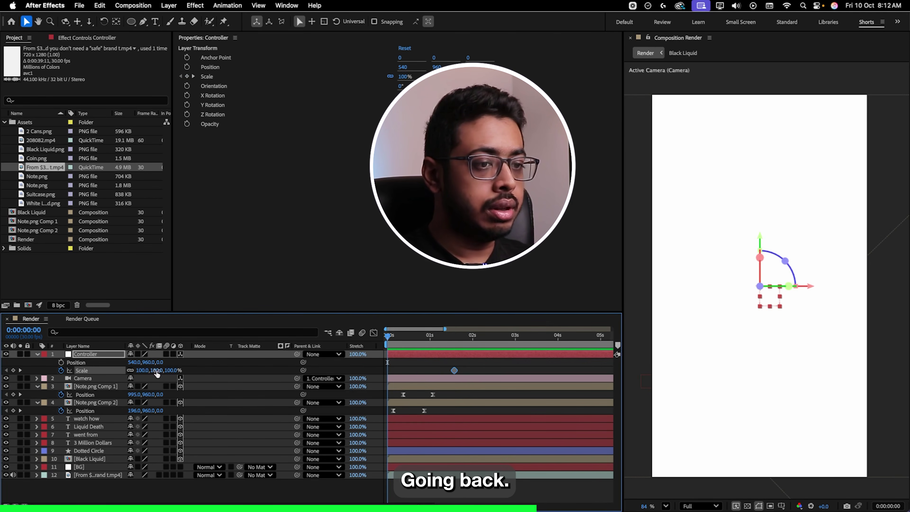
drag(160, 370, 154, 370)
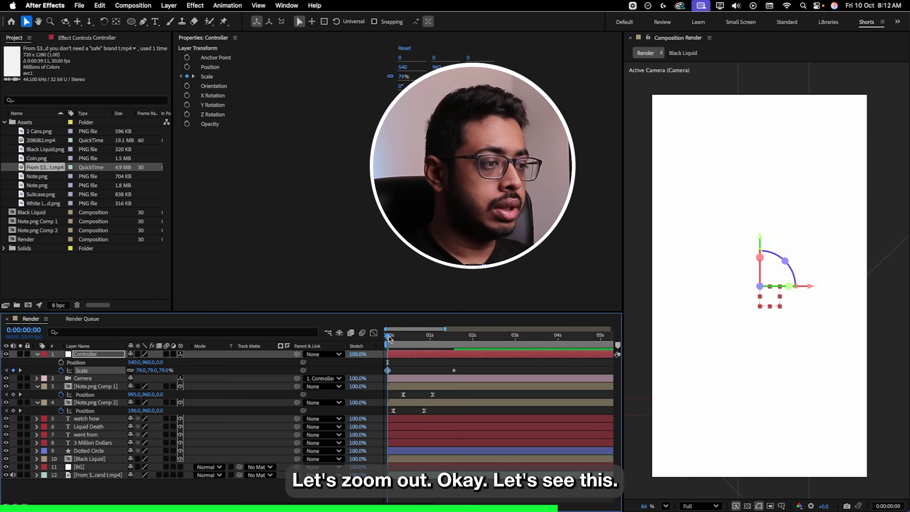
key(space)
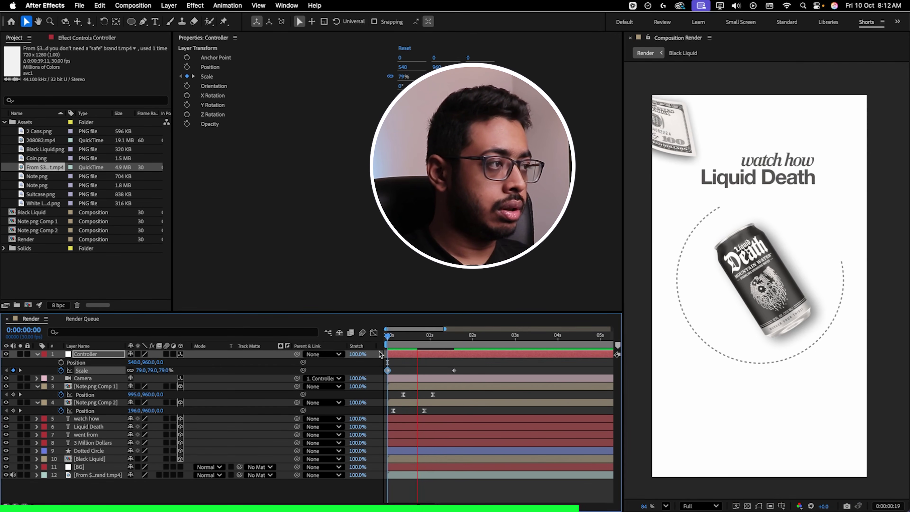
key(space)
- Apply Easy Ease to both Controller Scale keyframes, shift them slightly later, and show their speed graph
drag(472, 365, 362, 383)
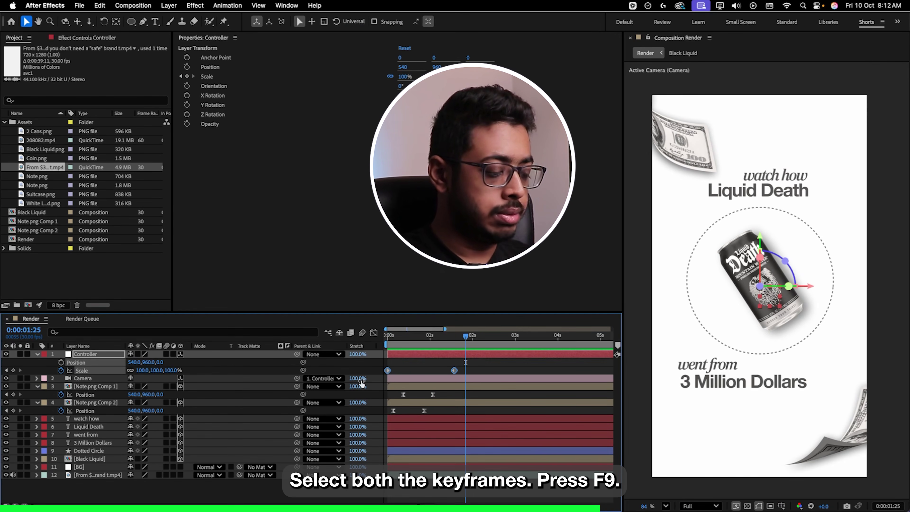
key(space)
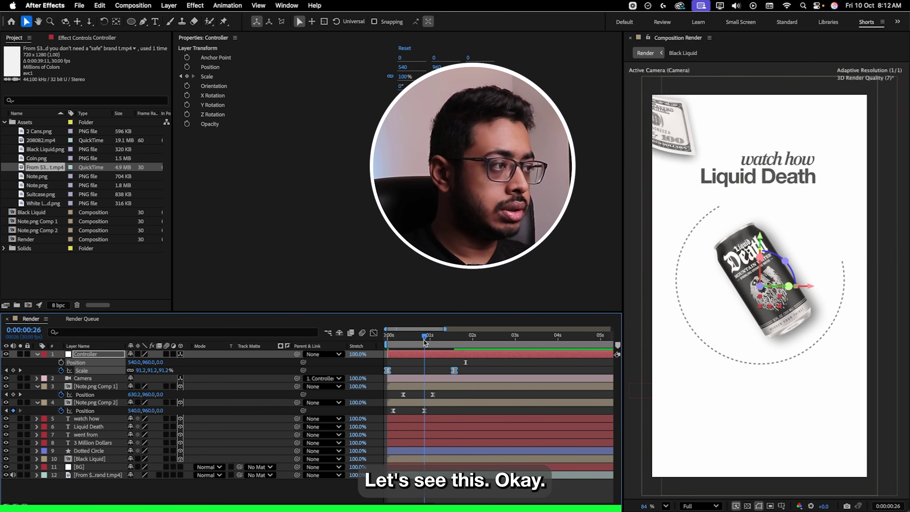
key(shift+F3)
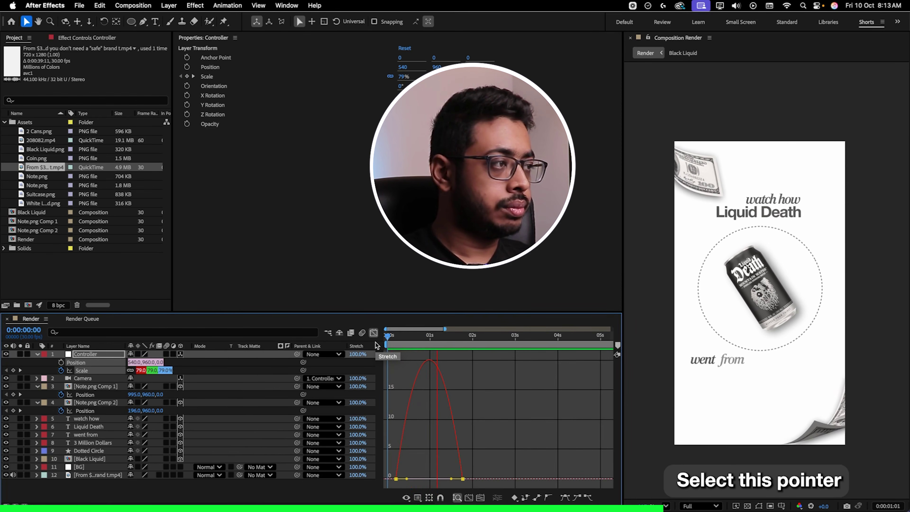
- Lengthen the last Scale keyframe's ease in the speed graph so the zoom peaks early, preview it, and leave the graph view
click(471, 477)
drag(446, 485, 436, 478)
key(space)
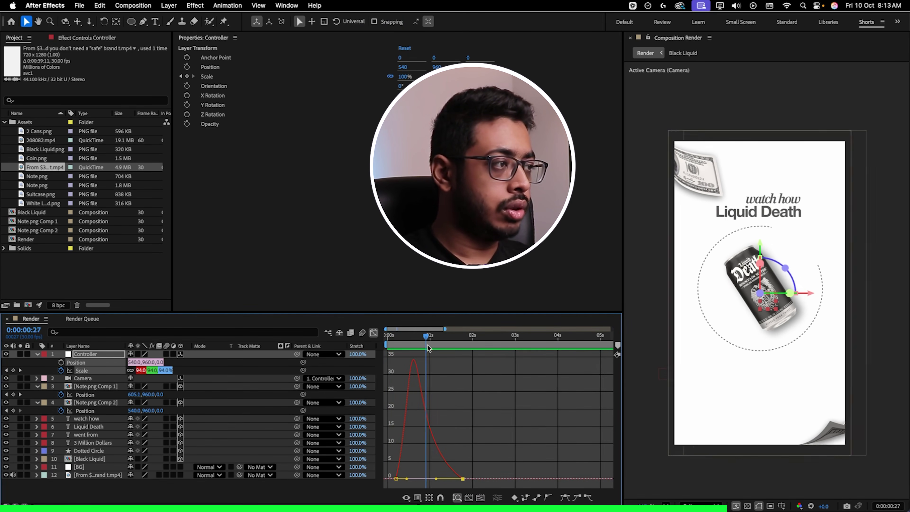
click(397, 350)
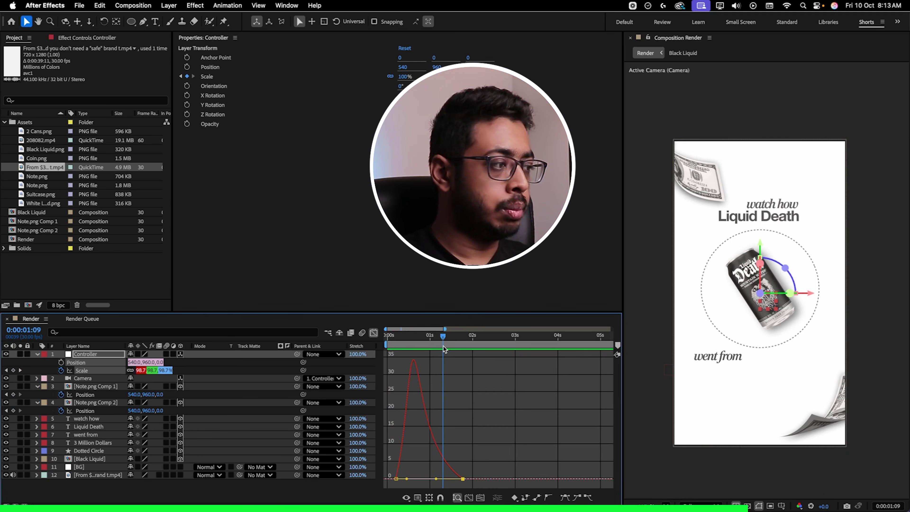
key(space)
scroll(767, 282, up, 3)
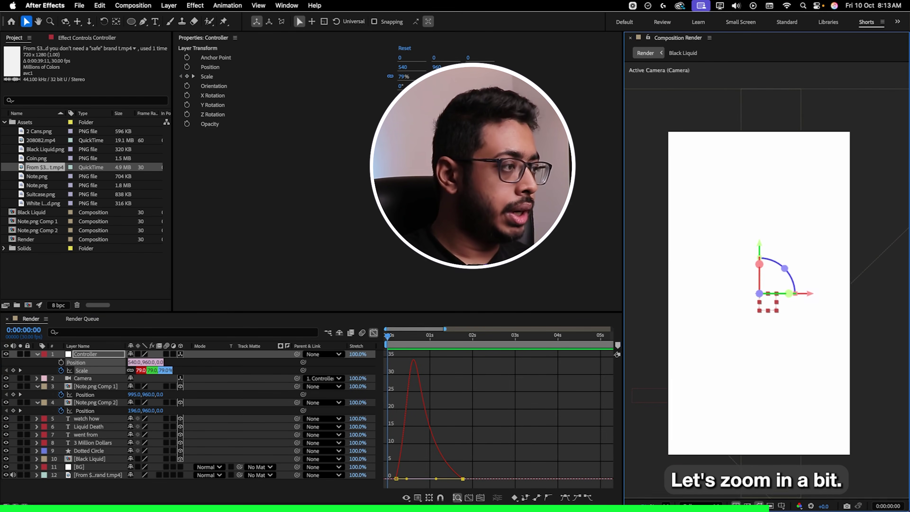
key(space)
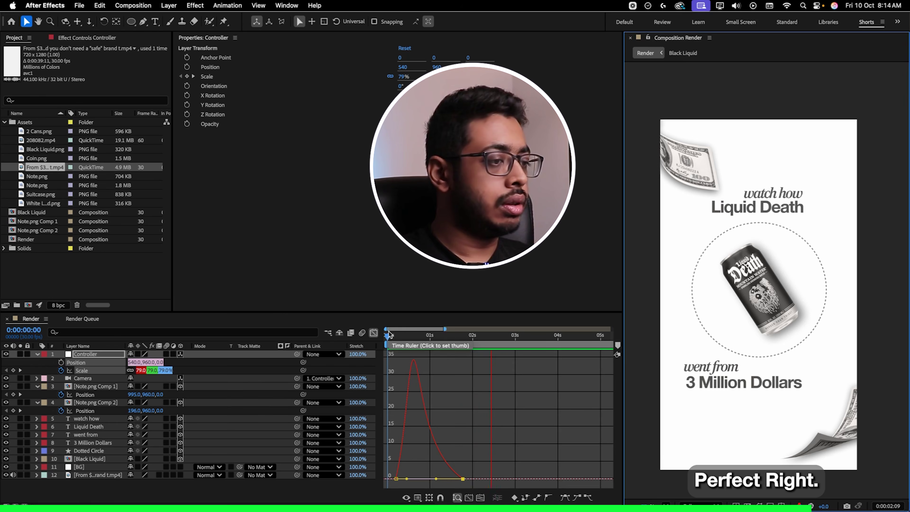
key(space)
click(374, 333)
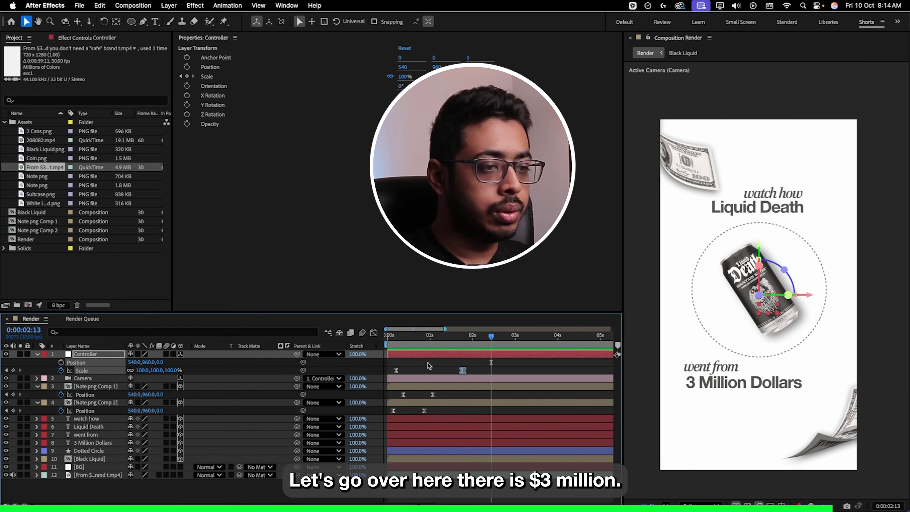
- Move the 3 Million Dollars layer's Offset keyframes earlier so the text reveal runs from about 1:04 to 1:21, and preview it
click(93, 444)
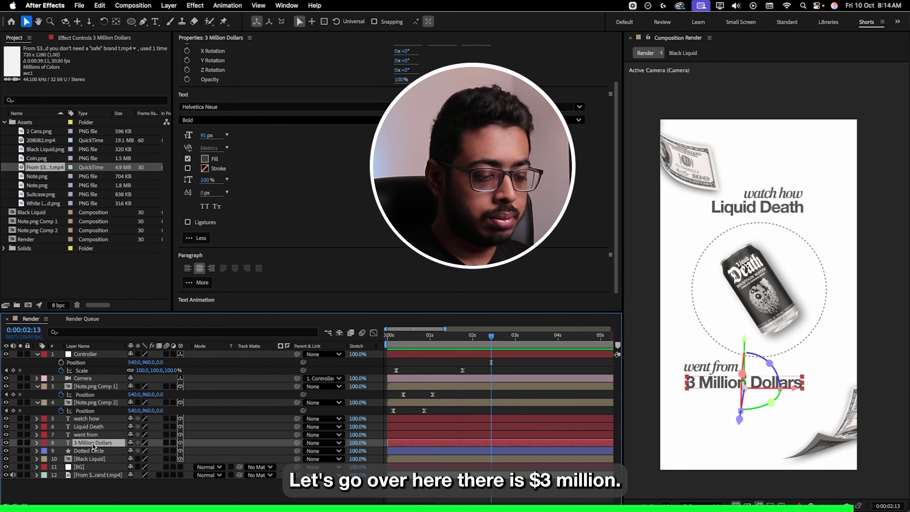
key(u)
drag(467, 460, 436, 459)
drag(430, 335, 448, 357)
- Switch to the reference video in QuickTime Player and examine the camera movement and transition after the 3 Million Dollars text
key(super+Tab)
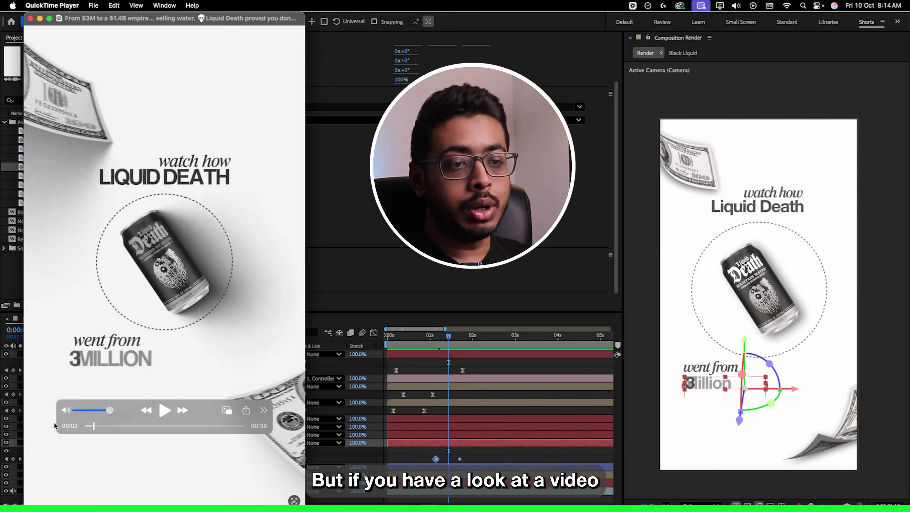
drag(93, 426, 101, 425)
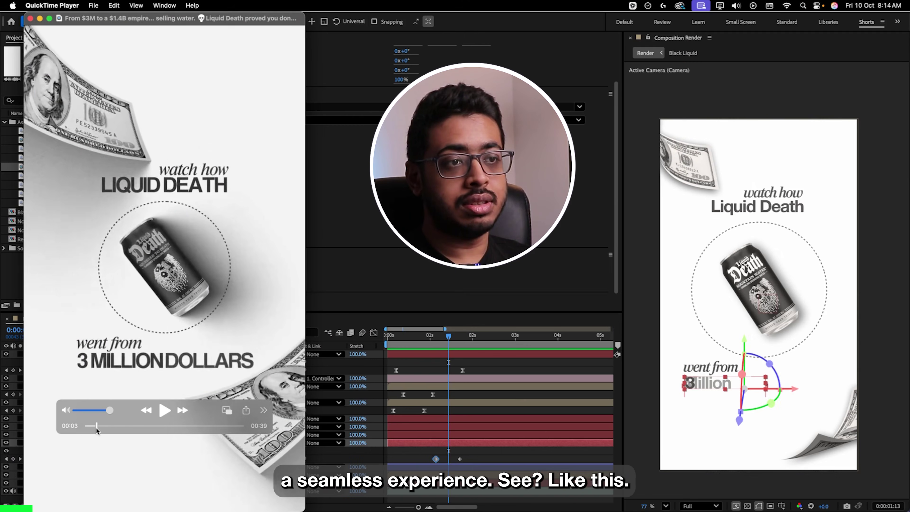
drag(96, 427, 96, 427)
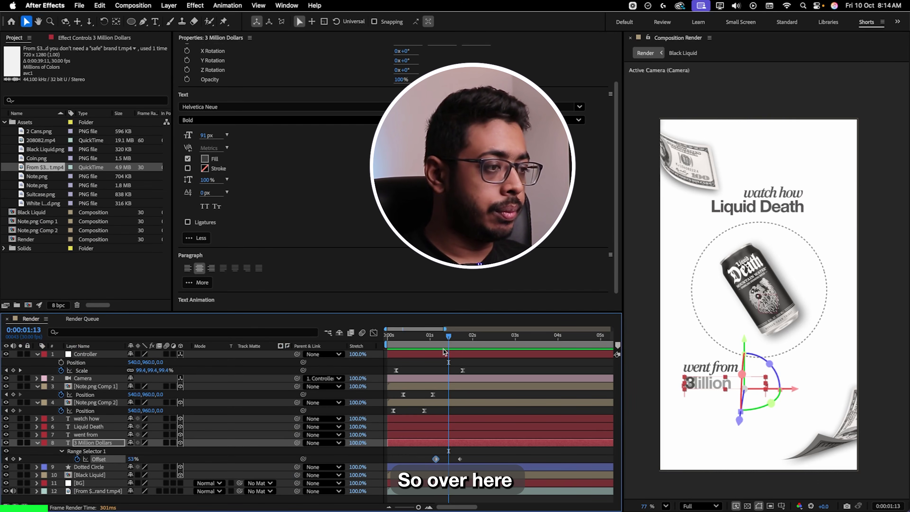
- Keyframe the Controller's Position from 540, 960 at 1:23 to 540, 887 at about 2:08 and preview the camera move
drag(444, 349, 463, 346)
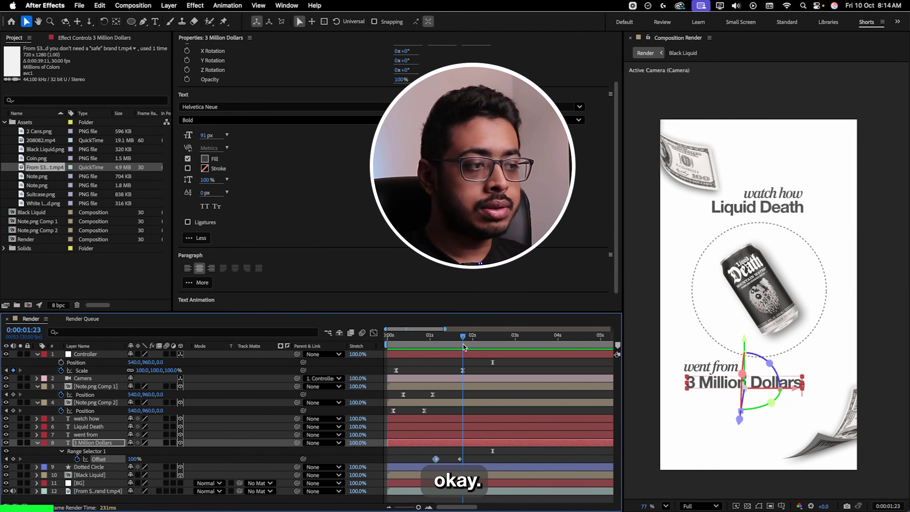
click(62, 362)
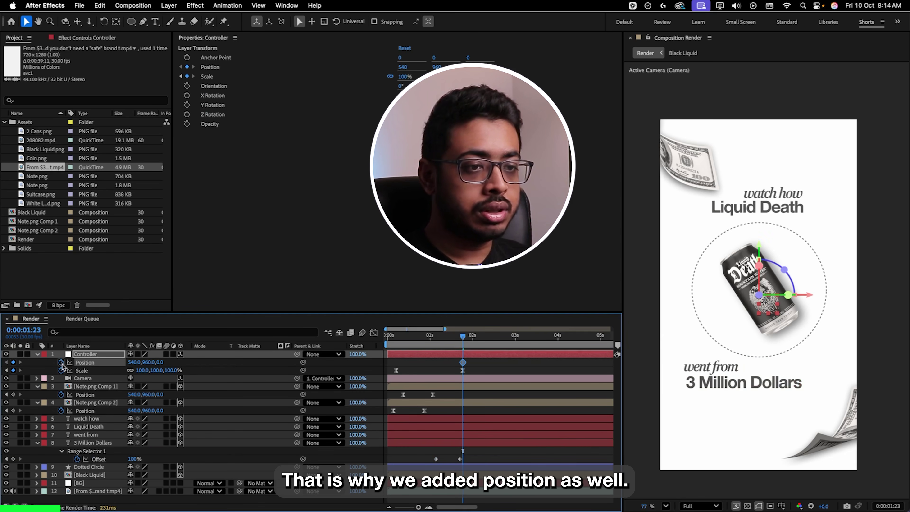
click(477, 335)
drag(147, 363, 126, 369)
click(462, 336)
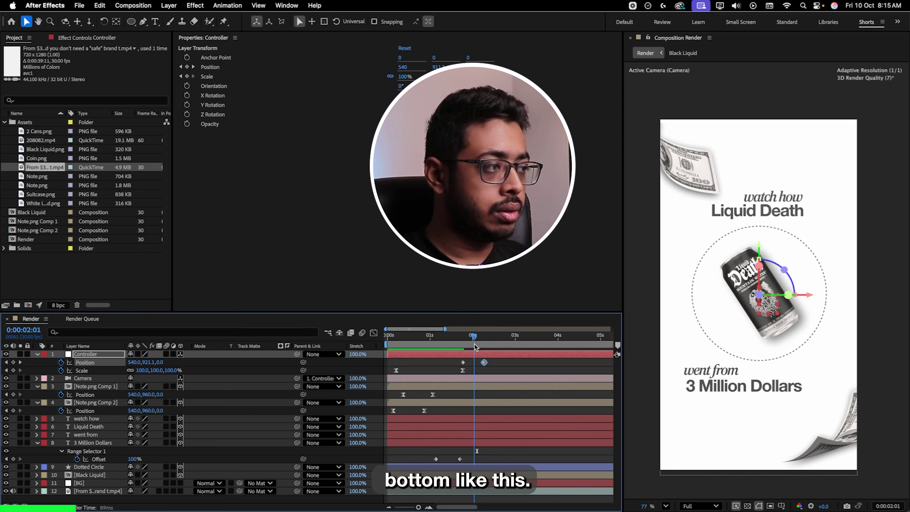
drag(463, 352, 491, 351)
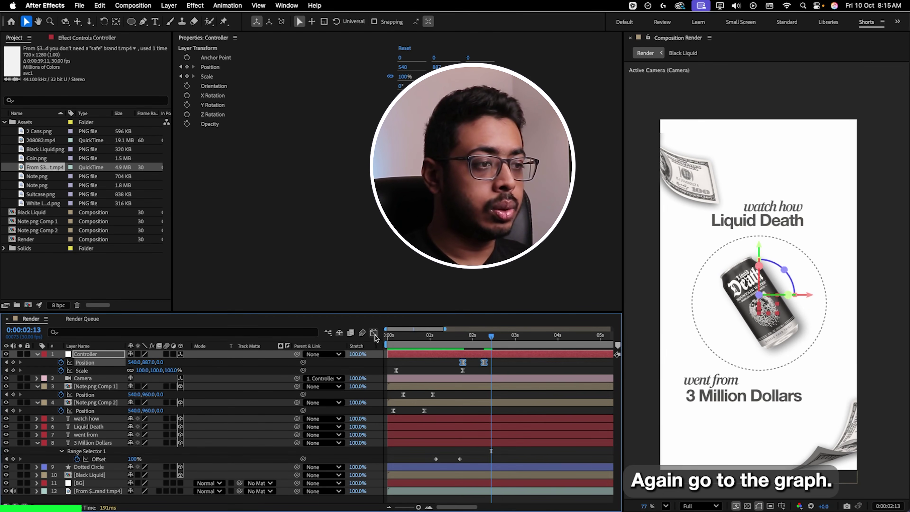
- Apply Easy Ease to the Controller's Position keyframes, reshape their speed graph so the move peaks near its end, and preview it
click(374, 333)
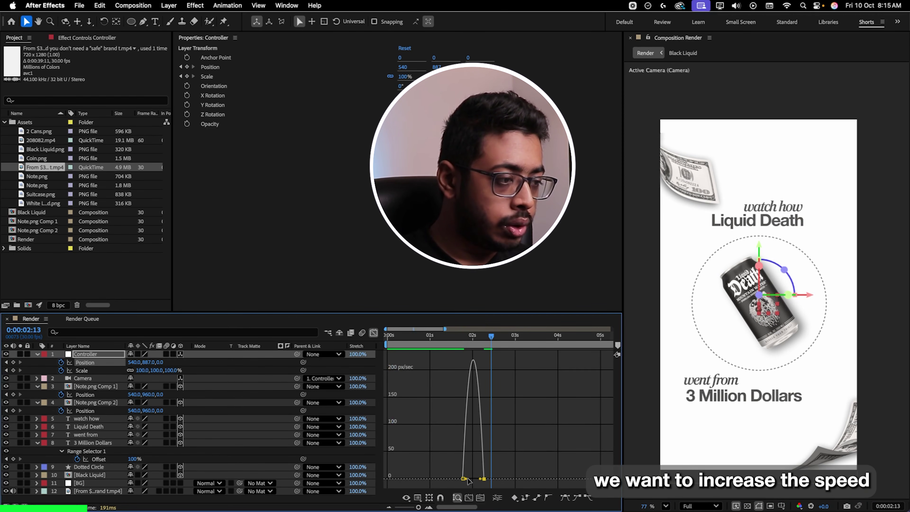
drag(473, 481, 470, 480)
click(468, 339)
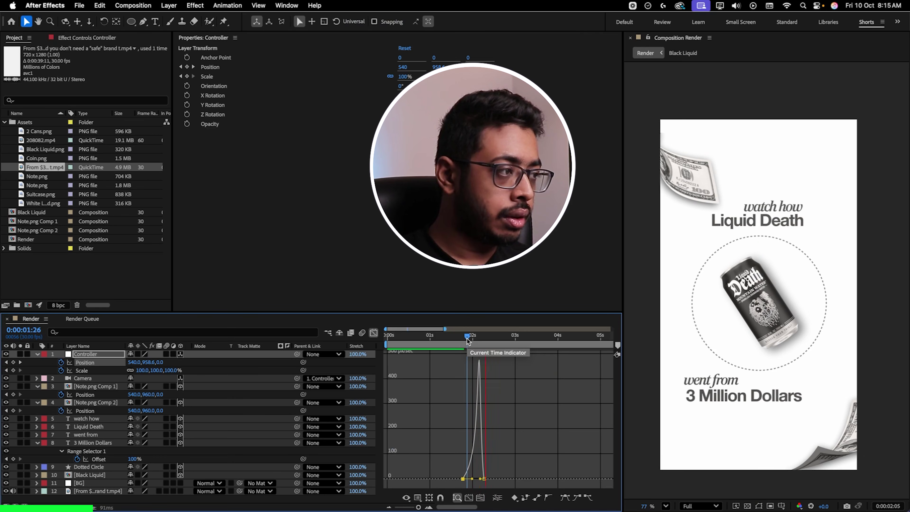
drag(468, 338, 482, 337)
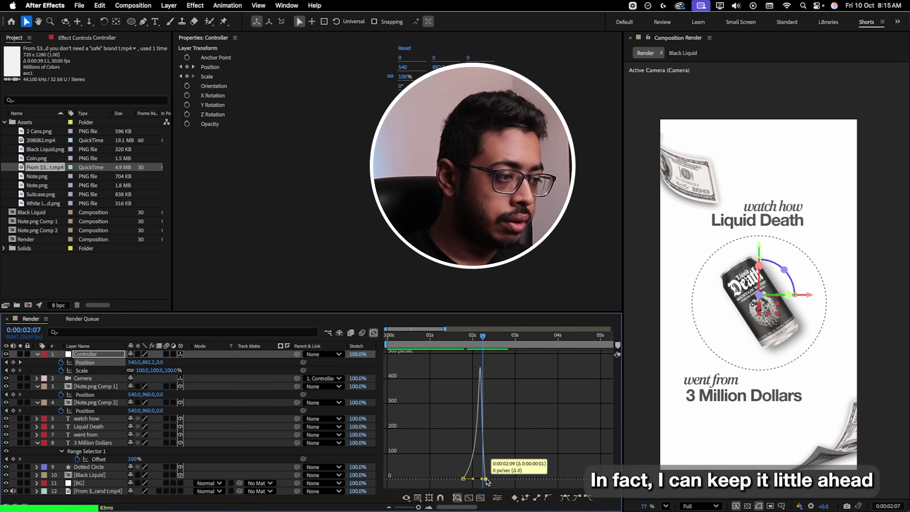
- Move the Controller's last Position keyframe to about 2:12, preview the slower move, and leave the graph view
drag(486, 480, 490, 479)
click(466, 338)
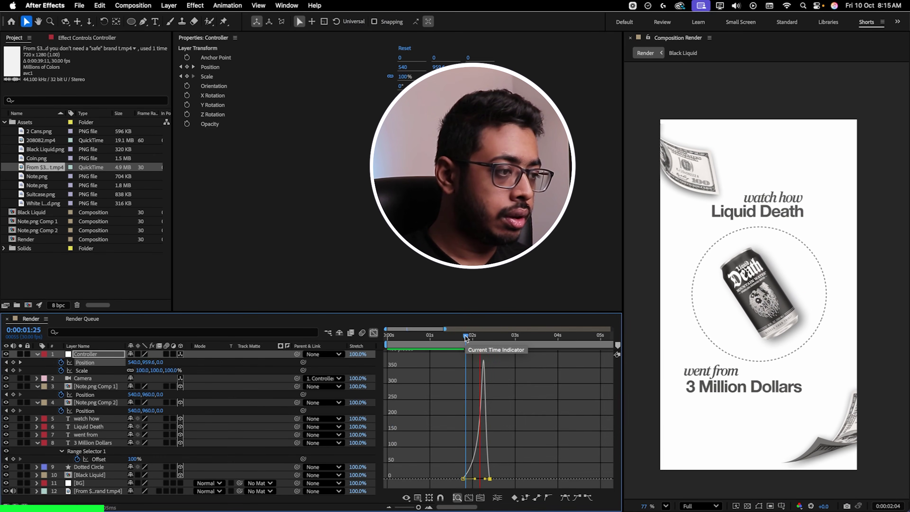
click(374, 333)
- Set the Controller's last Position keyframe to 540, 746 for a larger camera move and preview it
click(494, 340)
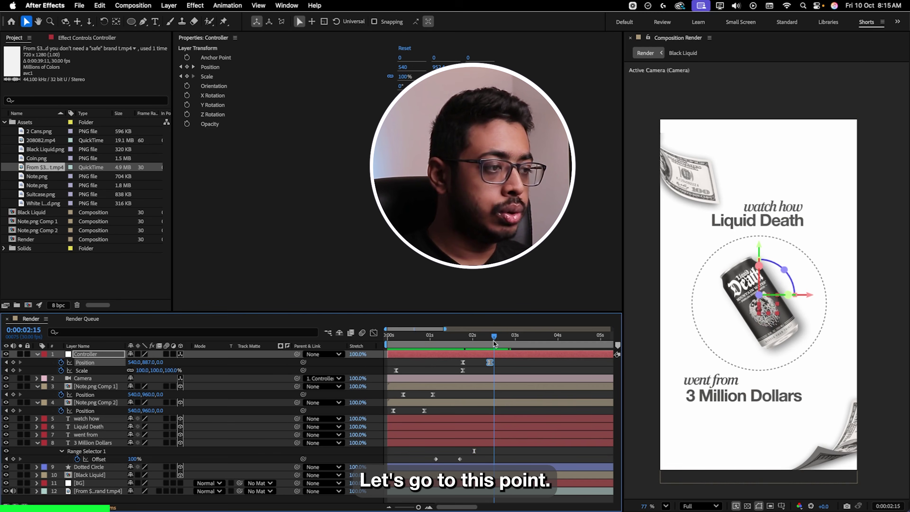
drag(492, 343, 461, 350)
key(space)
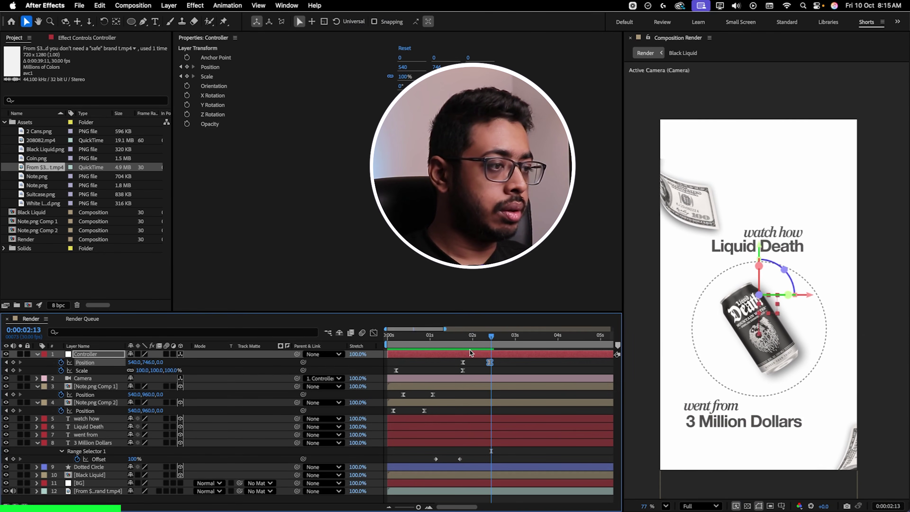
key(space)
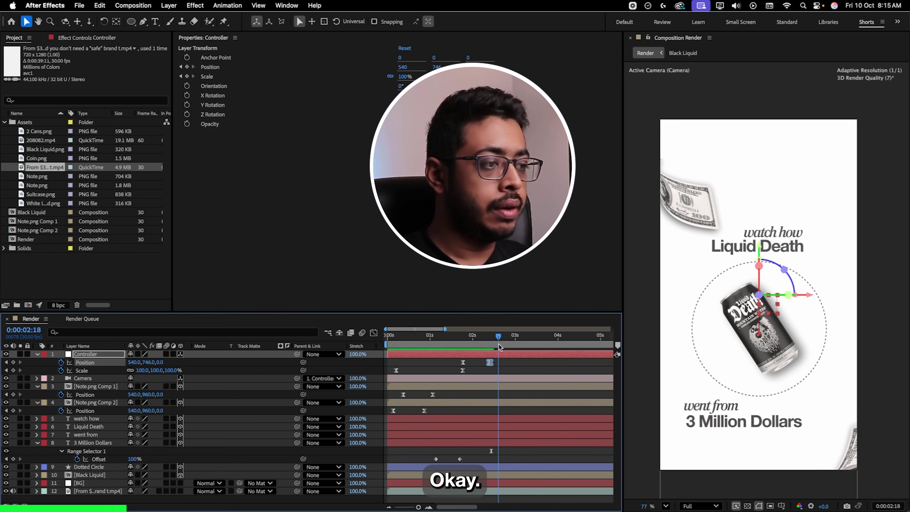
key(space)
- At 2:12, select the eight scene layers from Note.png Comp 1 through Black Liquid and set their label colour to Yellow
drag(491, 345, 490, 345)
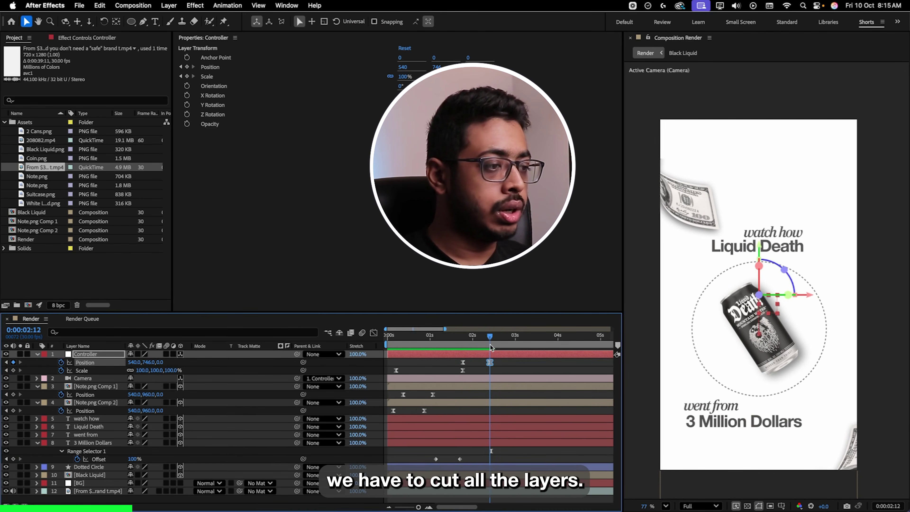
click(86, 378)
click(92, 387)
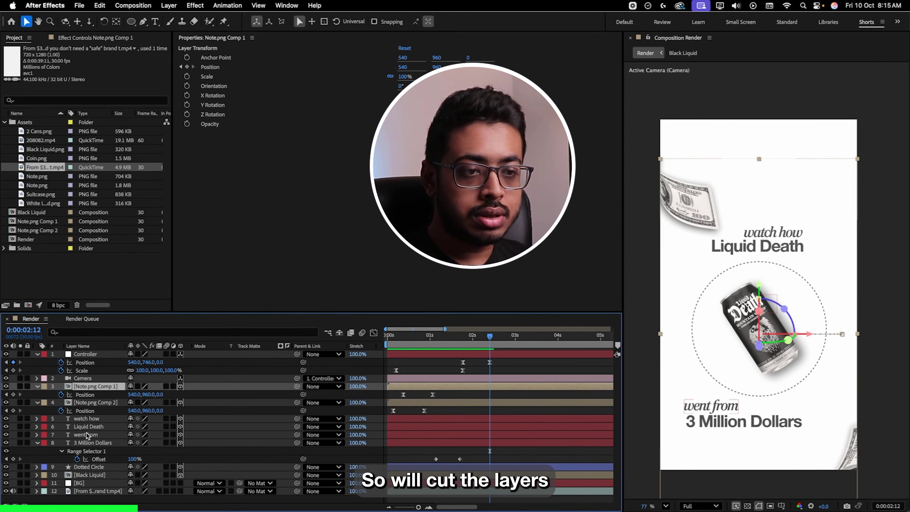
click(86, 420)
click(86, 477)
shift+click(93, 387)
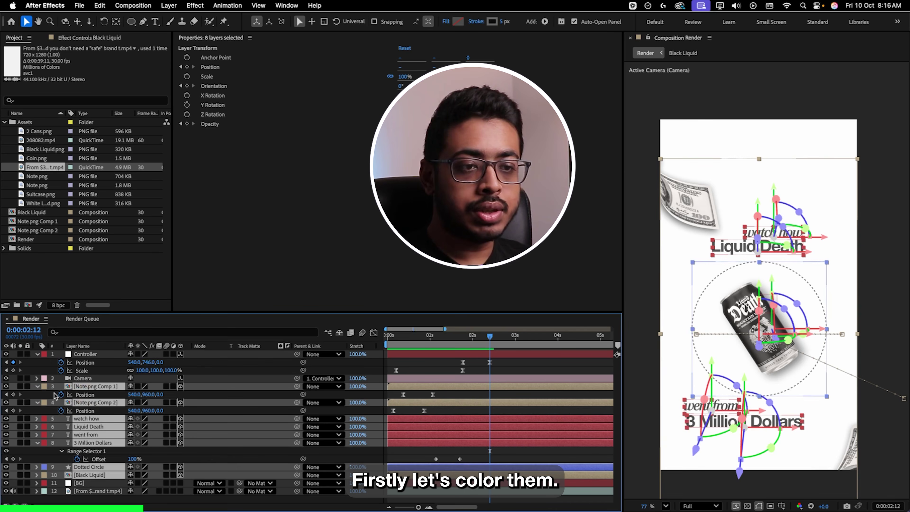
click(44, 388)
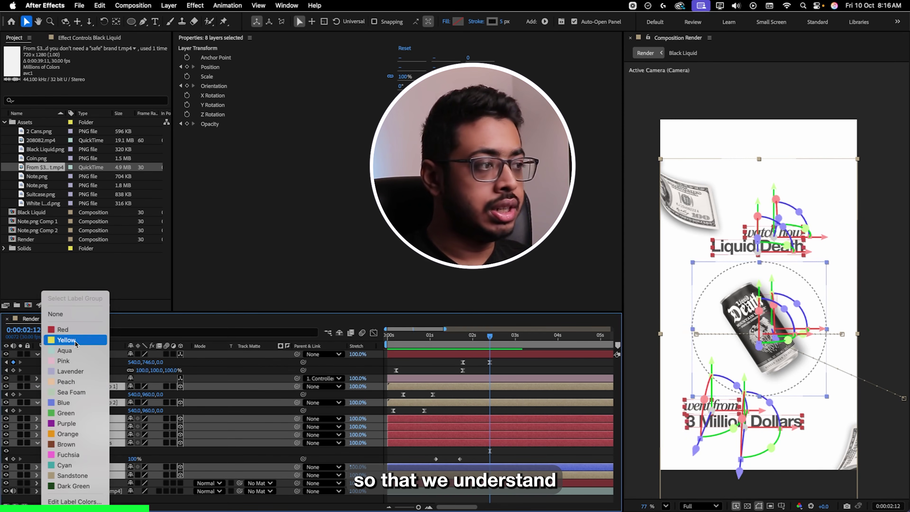
click(67, 340)
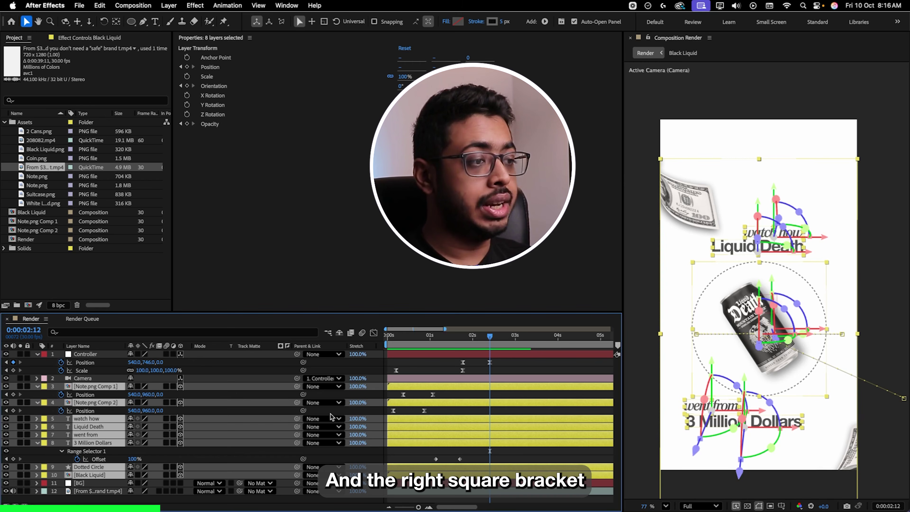
- Trim the out points of the eight yellow layers at 2:12 and go to 2:14
key(alt+bracketright)
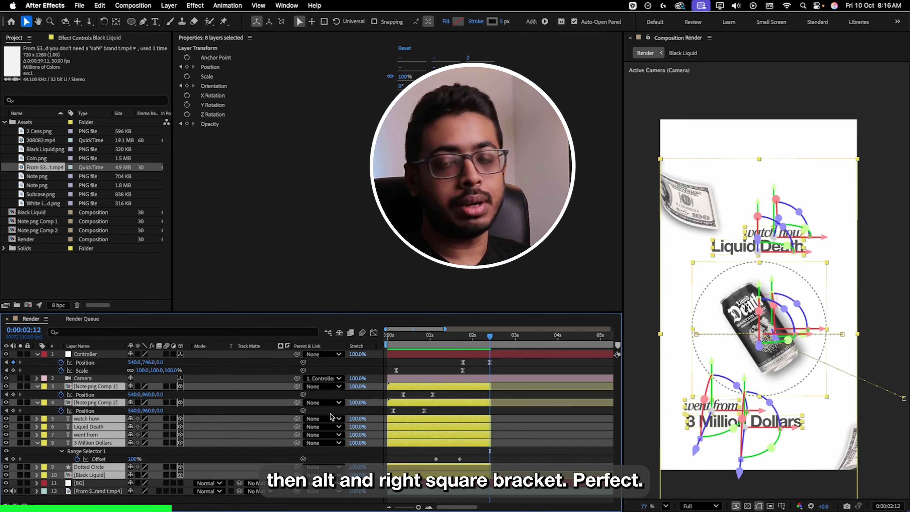
key(Page_Down)
key(Page_Down)
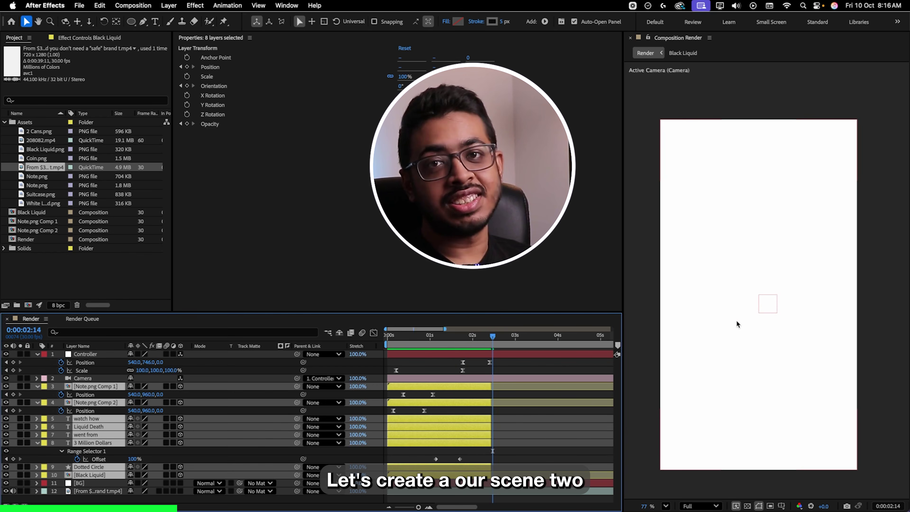
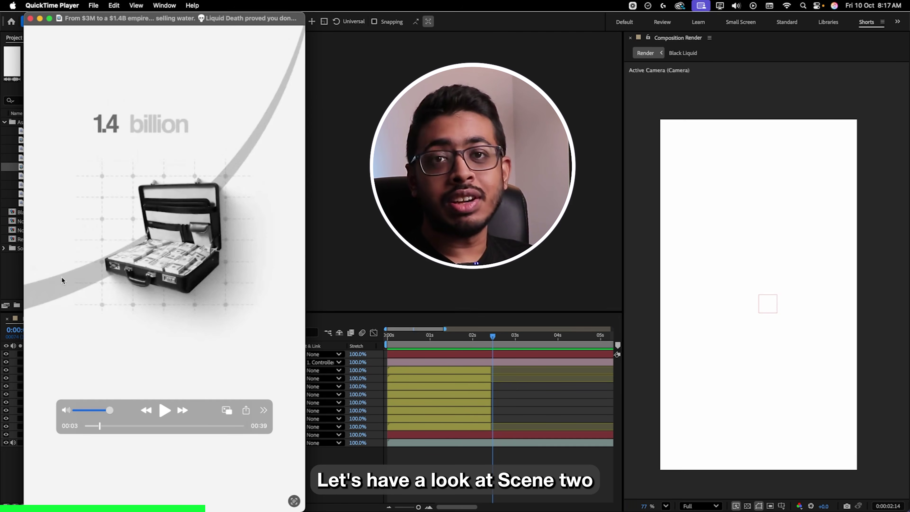
- Check the suitcase scene in the reference video, and add Suitcase.png below the Camera layer at 55% scale
drag(97, 426, 96, 424)
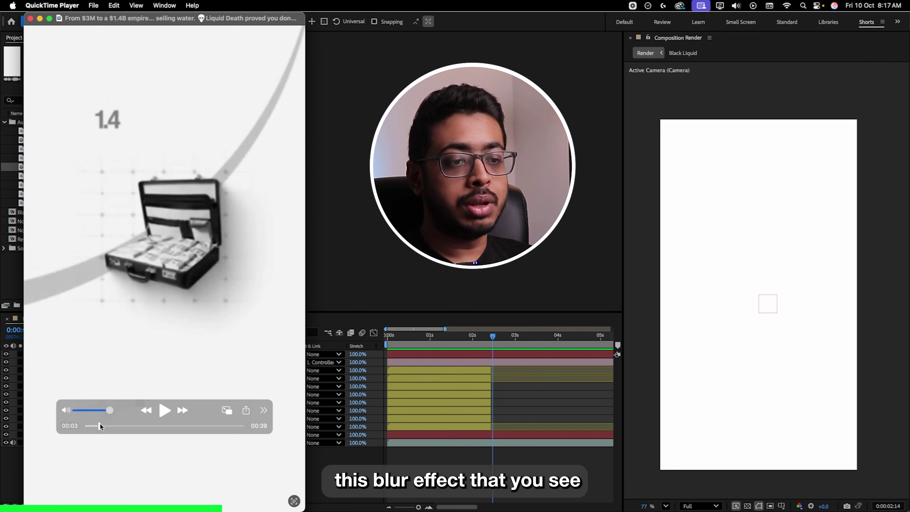
drag(100, 424, 100, 425)
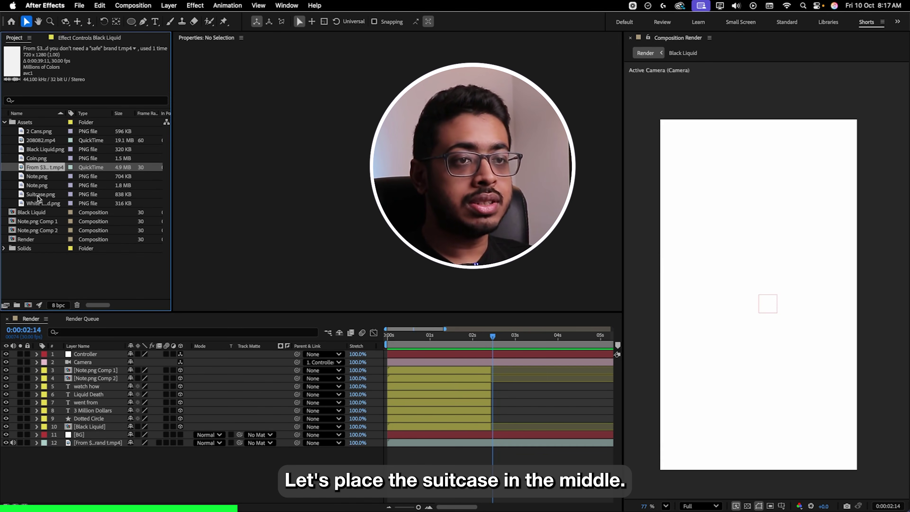
drag(40, 193, 127, 380)
key(s)
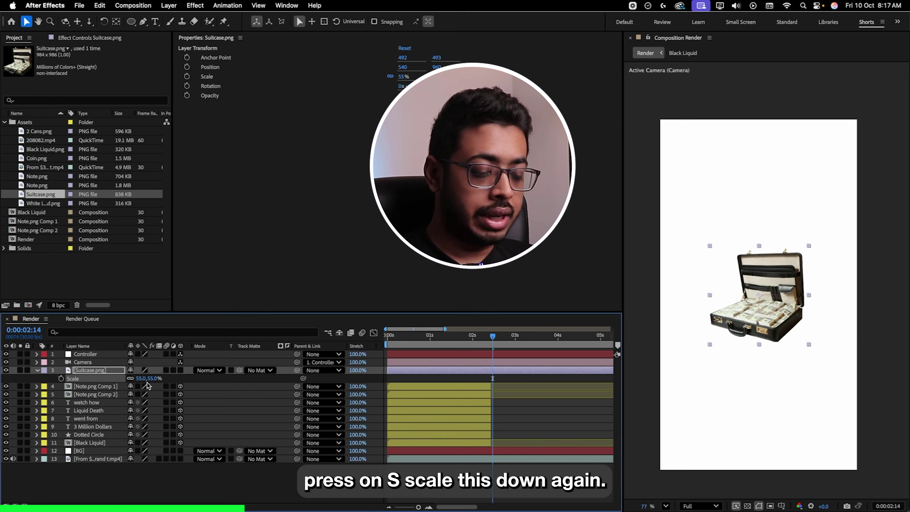
- Apply the Tint effect to the Suitcase.png layer and set its Scale to 50%
key(ctrl+space)
text(tin)
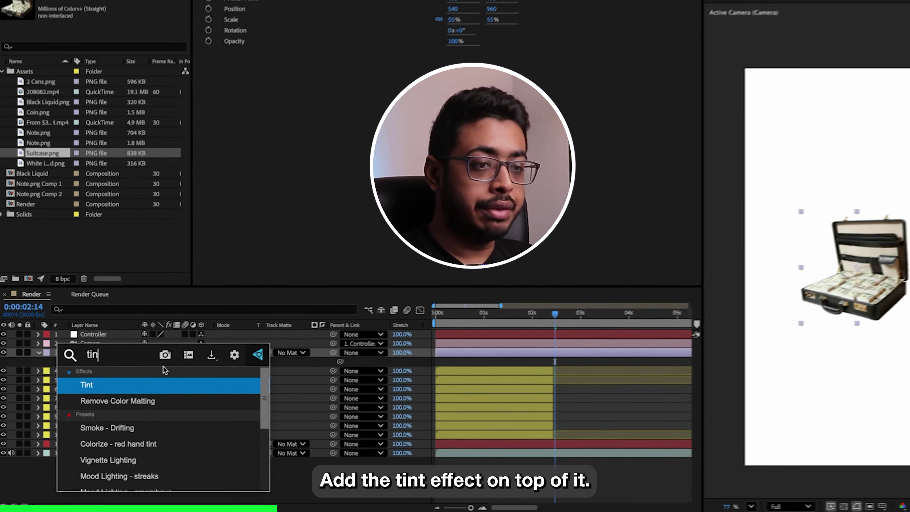
click(145, 380)
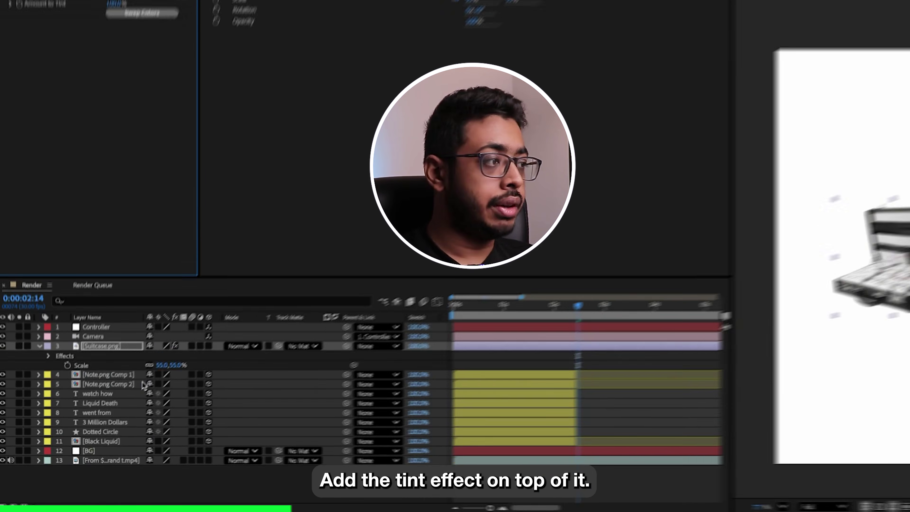
drag(176, 362, 151, 379)
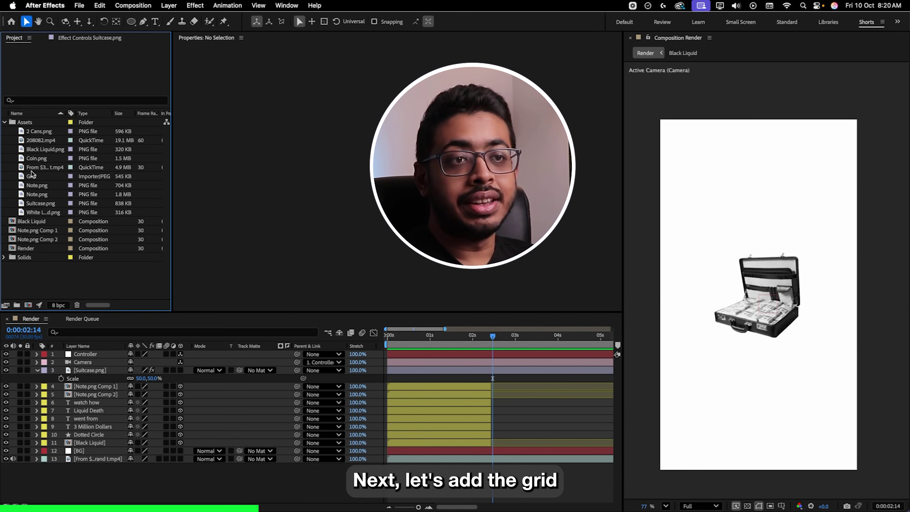
- Add the Grid image to the Render composition, scale it to 19%, and place it directly beneath the suitcase layer
drag(32, 175, 91, 373)
key(s)
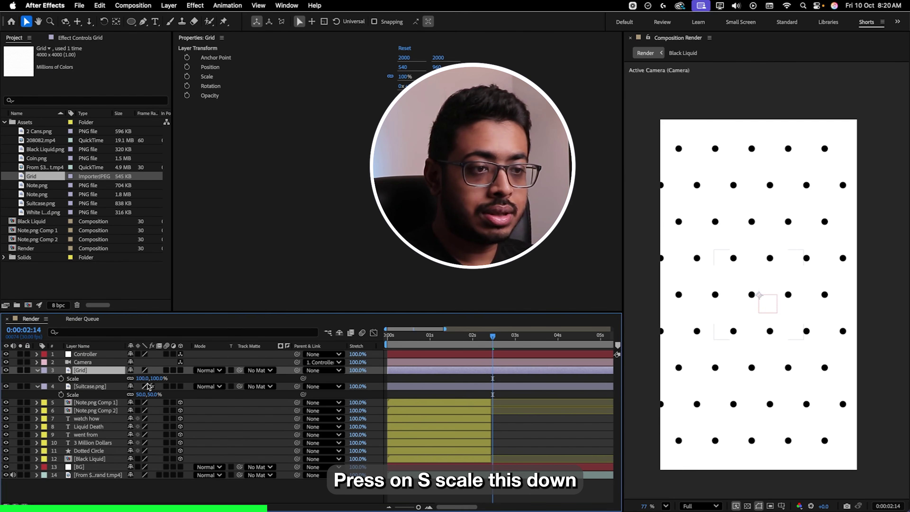
drag(152, 378, 90, 397)
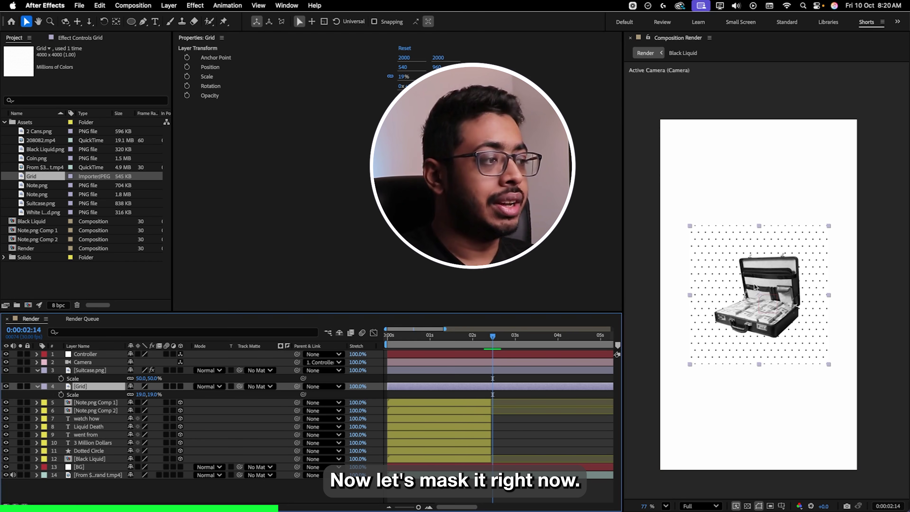
- Draw a rounded rectangle mask on the Grid layer around the suitcase and set its Mask Feather to 139 pixels
click(129, 25)
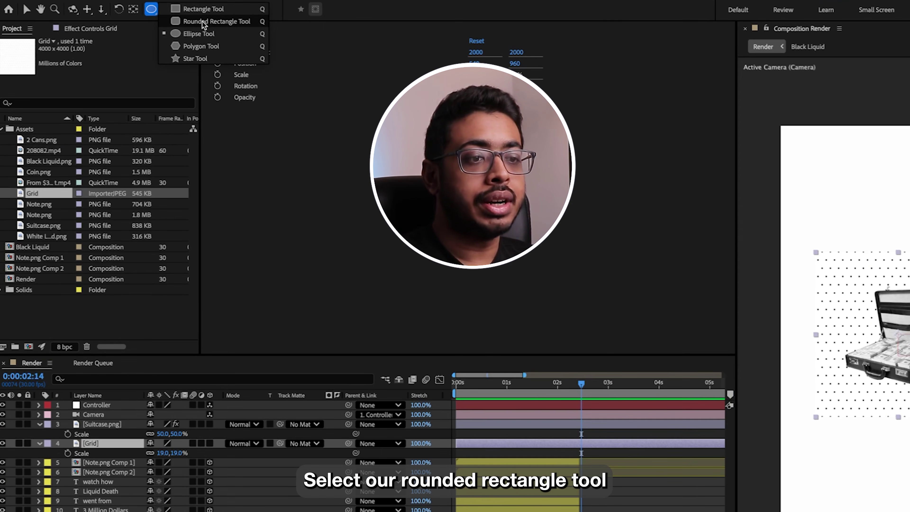
click(174, 32)
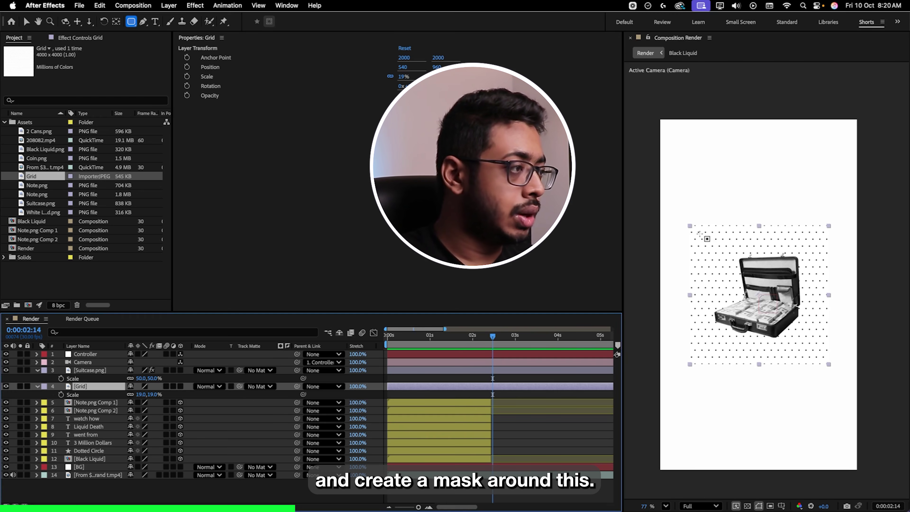
drag(827, 262, 865, 303)
drag(796, 333, 819, 348)
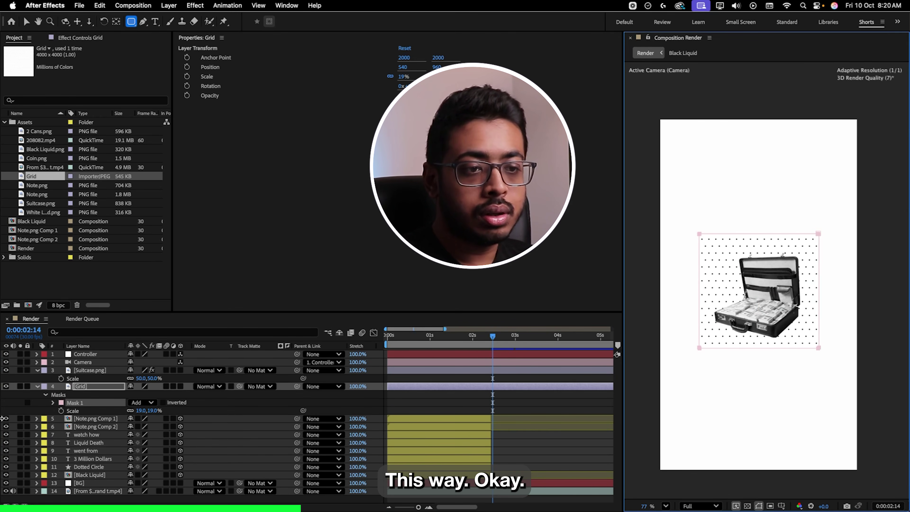
click(53, 403)
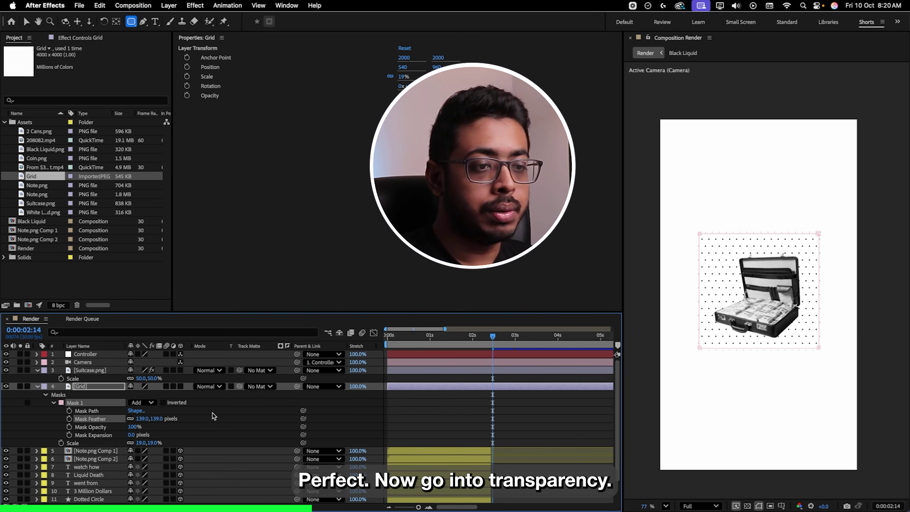
- Lower the Grid layer's opacity to 15%
click(95, 387)
key(t)
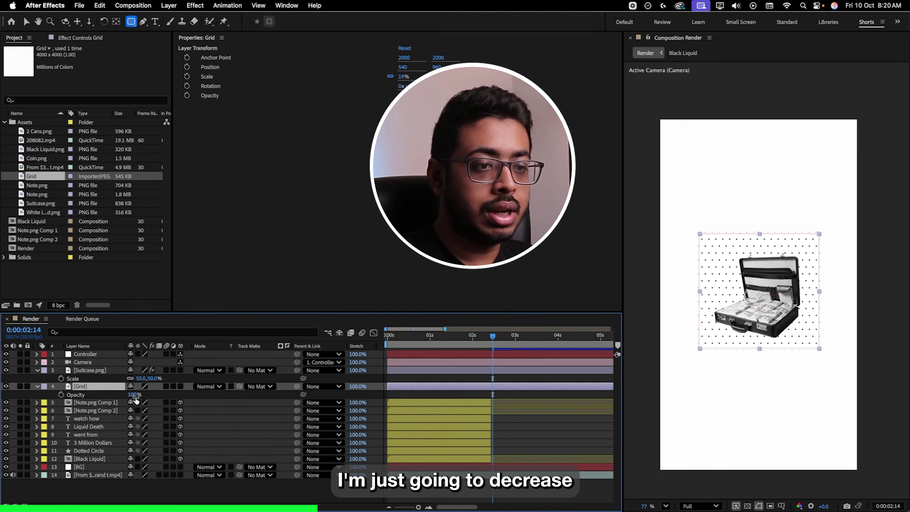
drag(134, 395, 103, 402)
key(F2)
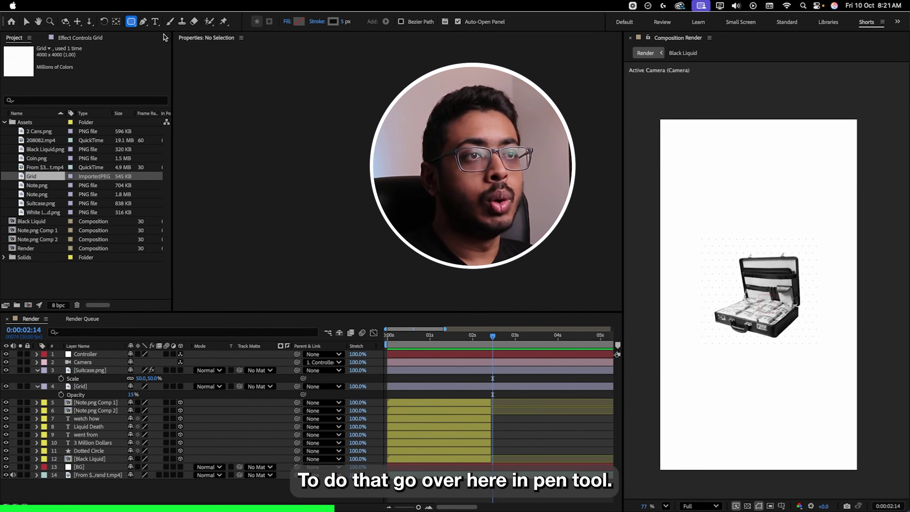
- Draw a sweeping curve with the Pen tool from the canvas's lower left to its upper right, with a 134 px grey stroke
click(143, 21)
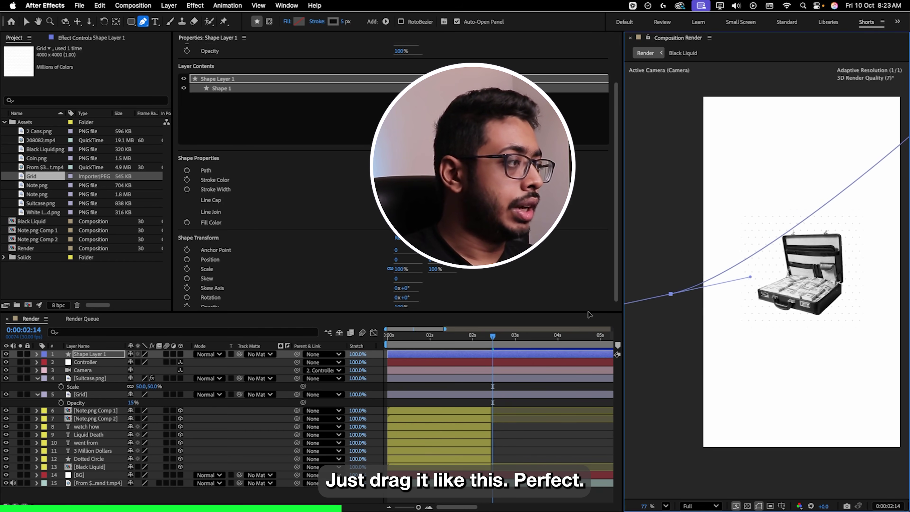
drag(835, 251, 855, 248)
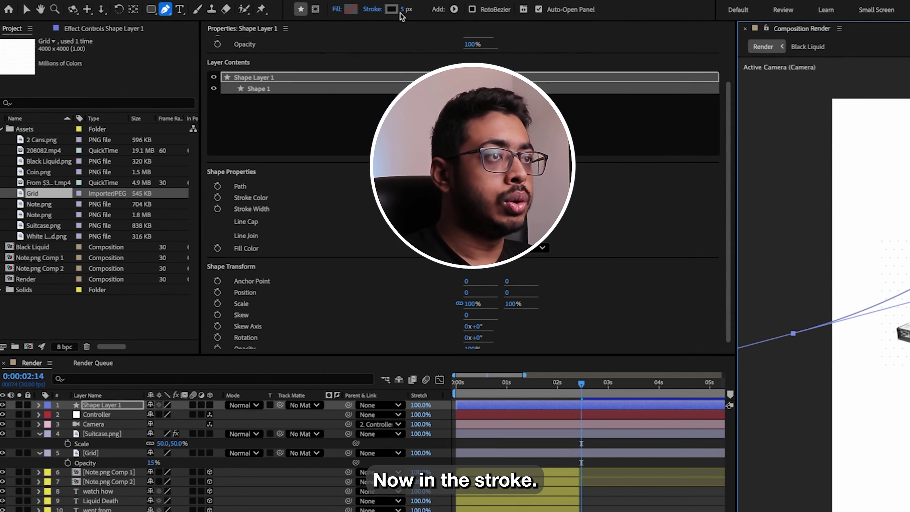
drag(346, 21, 359, 22)
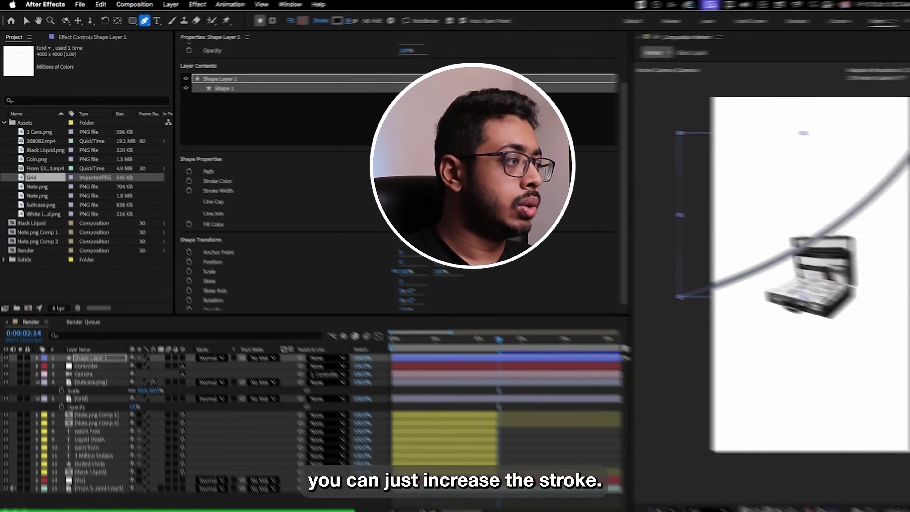
- Place the curved stroke layer directly beneath Suitcase.png and set its opacity to 50%
click(93, 355)
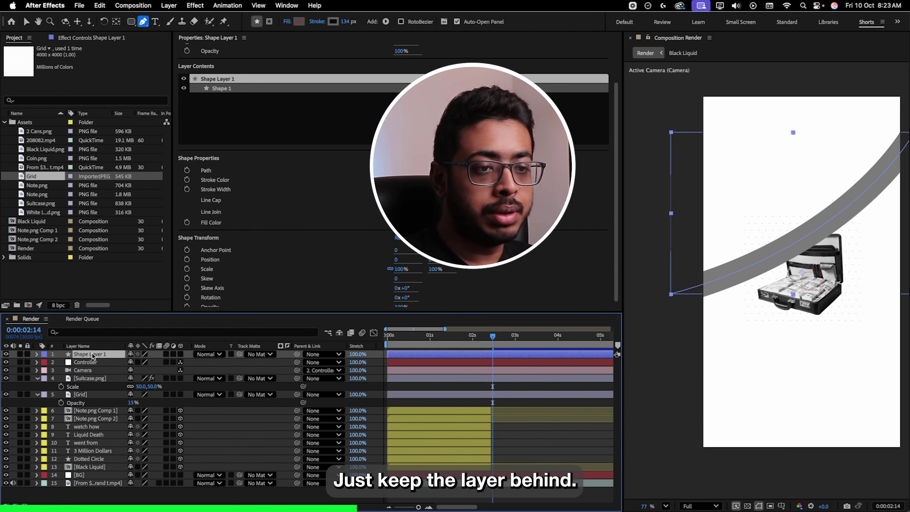
drag(93, 355, 92, 391)
key(t)
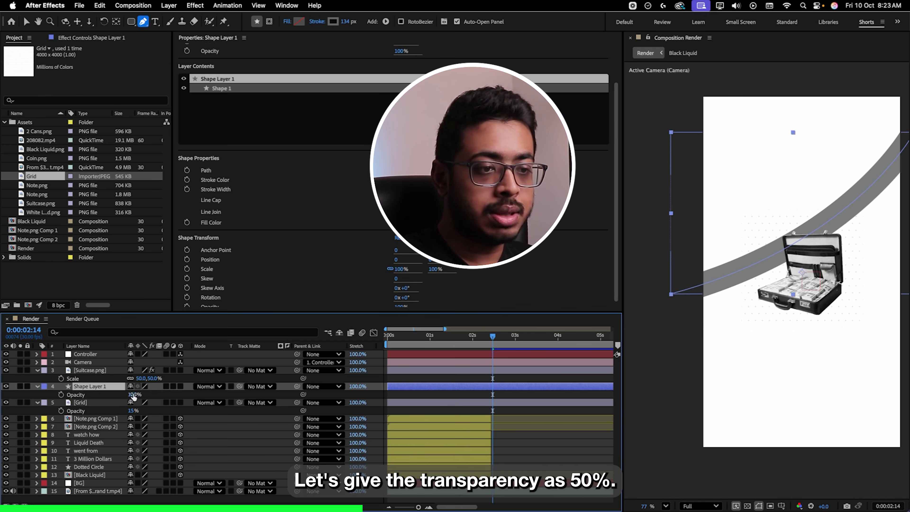
key(Return)
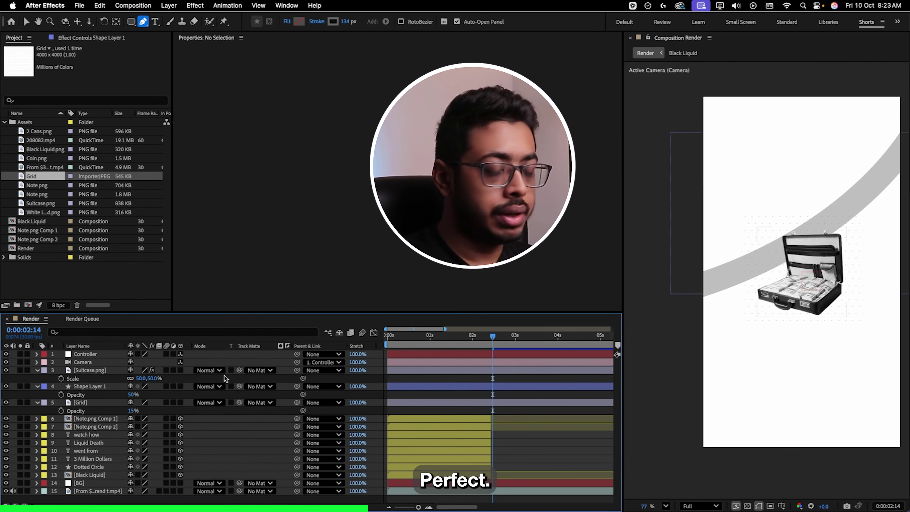
- Move the curved stroke down slightly so that it passes behind the middle of the suitcase
click(90, 410)
key(v)
click(726, 315)
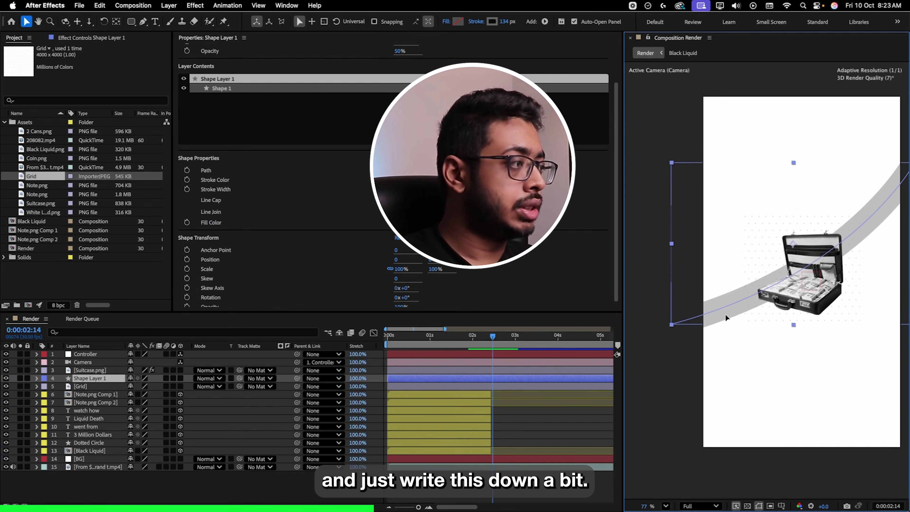
click(659, 393)
- Play the Render composition from 0:00:02:15 to hear the narration for scene two
click(495, 344)
drag(495, 344, 494, 343)
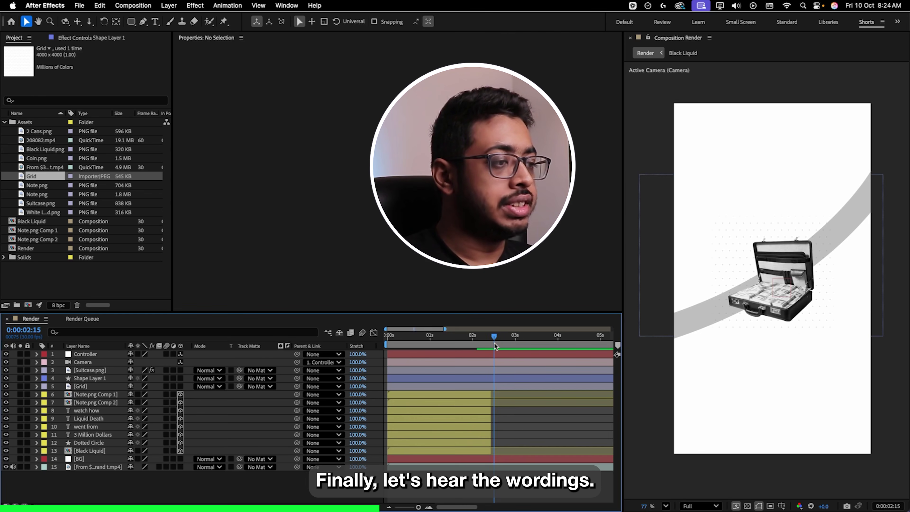
key(space)
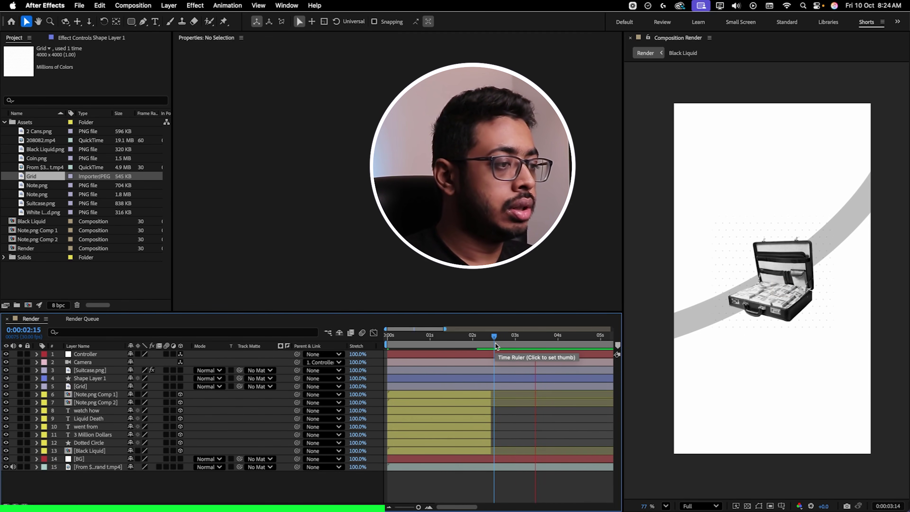
key(space)
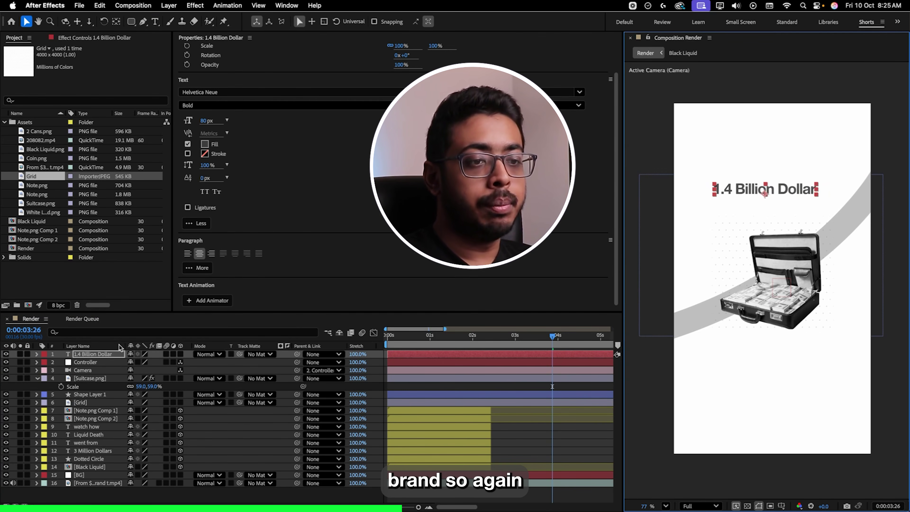
- Add the italic text "Brand" below "1.4 Billion Dollar" and check the matching frame in the reference video
key(super+t)
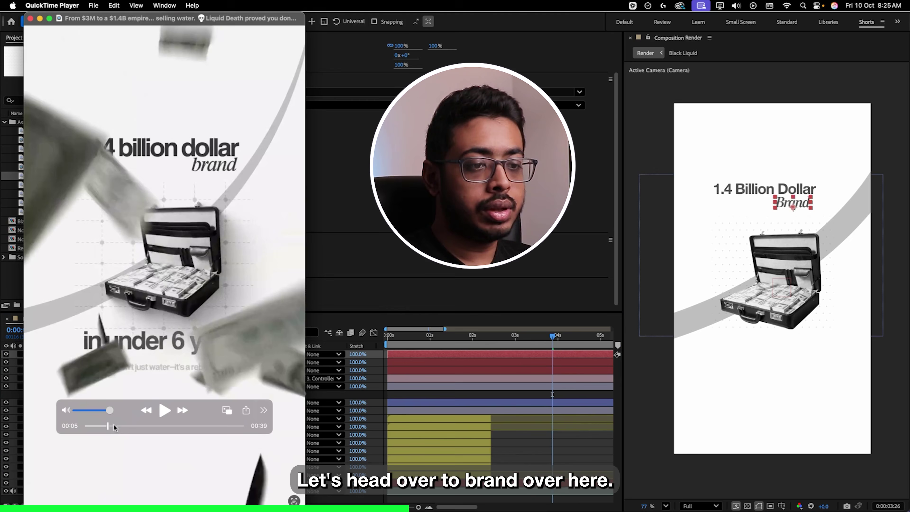
drag(114, 427, 112, 427)
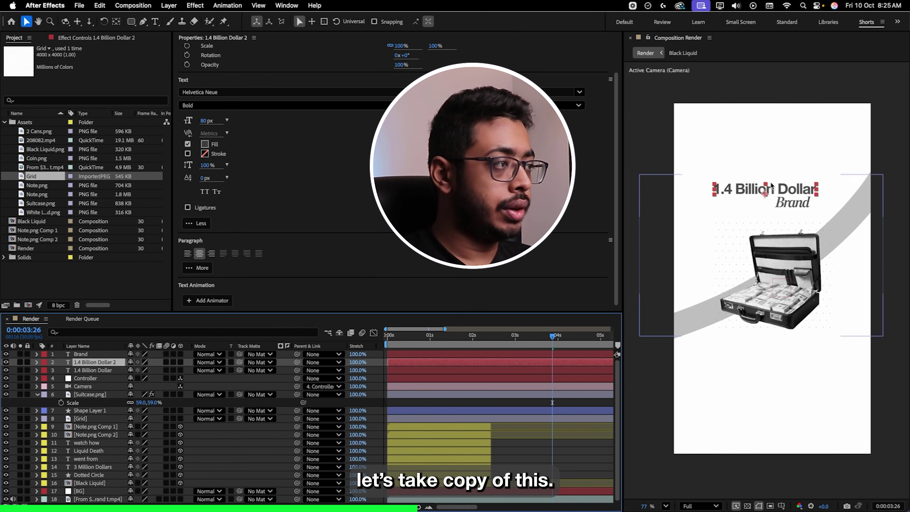
- Place the copy of the "1.4 Billion Dollar" text below the suitcase and change its wording to "in under 6 years"
drag(772, 186, 779, 350)
double_click(784, 352)
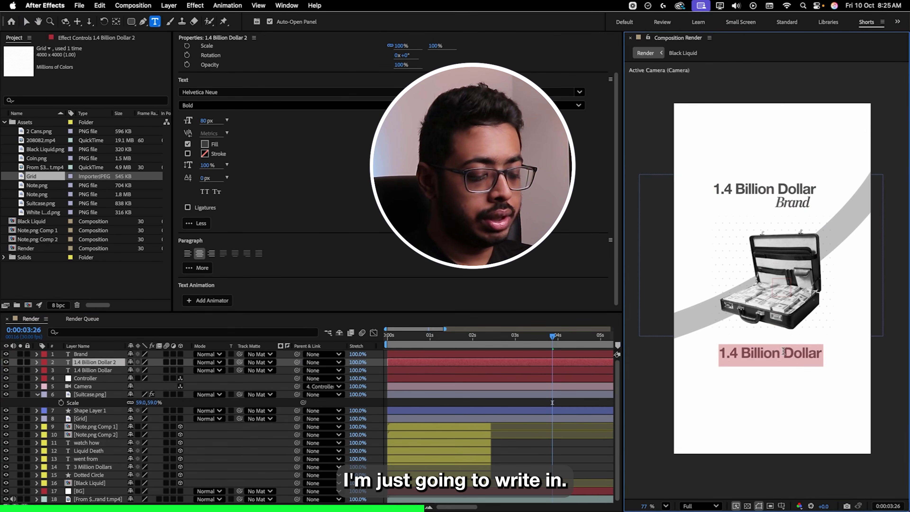
text(in just 6)
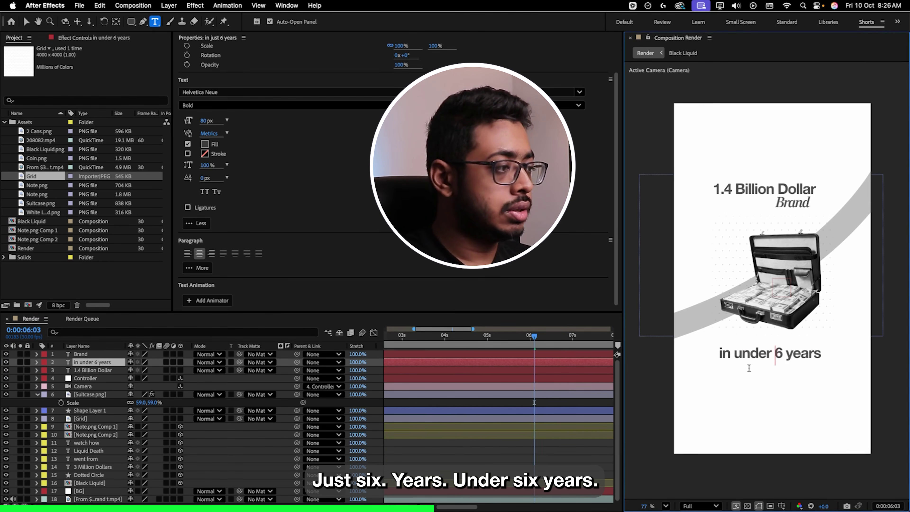
key(Escape)
- Scale the "in under 6 years" text layer to 109%
key(v)
key(s)
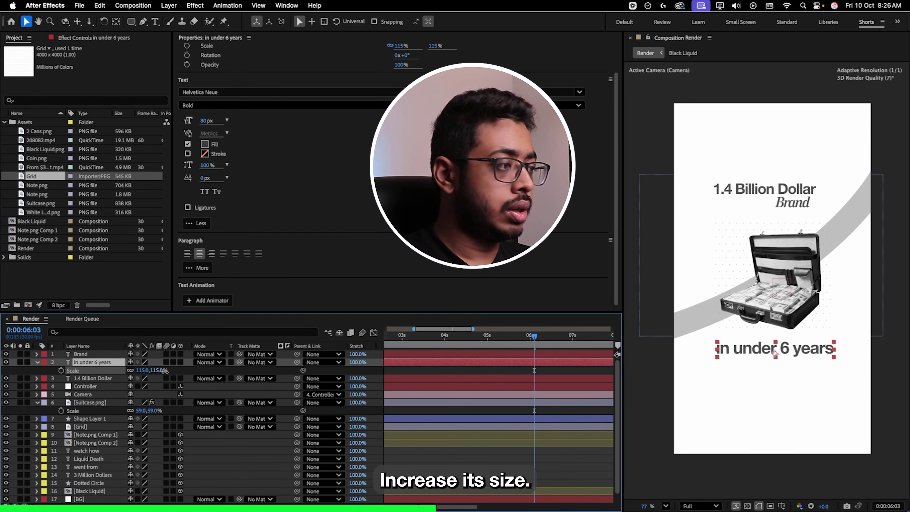
drag(144, 370, 165, 370)
key(F2)
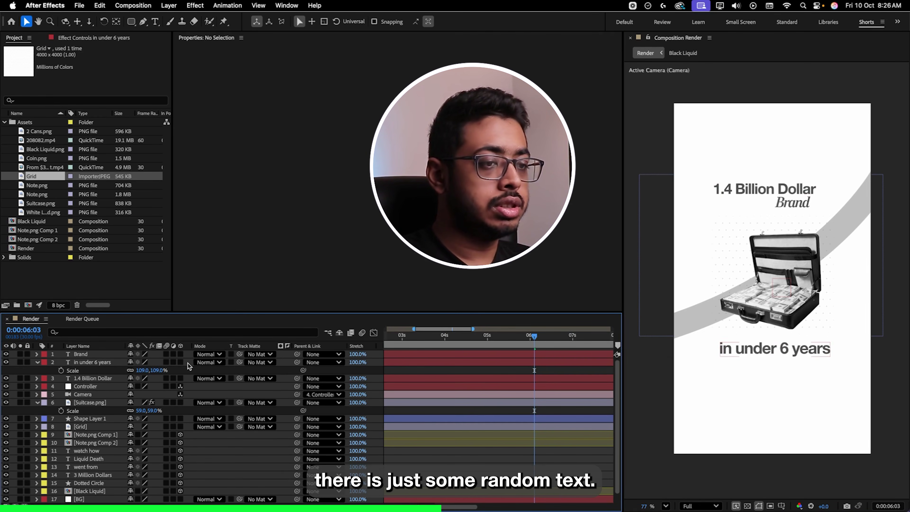
- Check the small paragraph in the reference video and add a three-line text starting "Liquid death is the best beverage company" below "in under 6 years"
key(super+Tab)
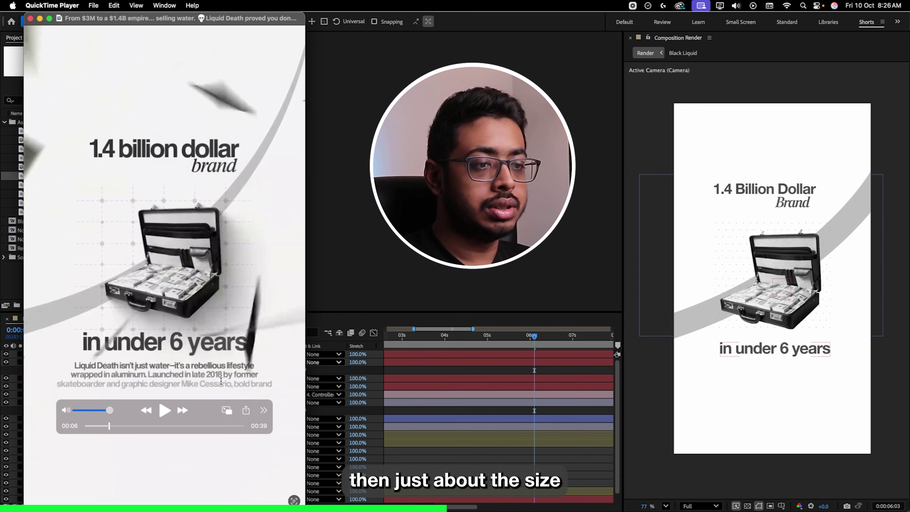
key(super+Tab)
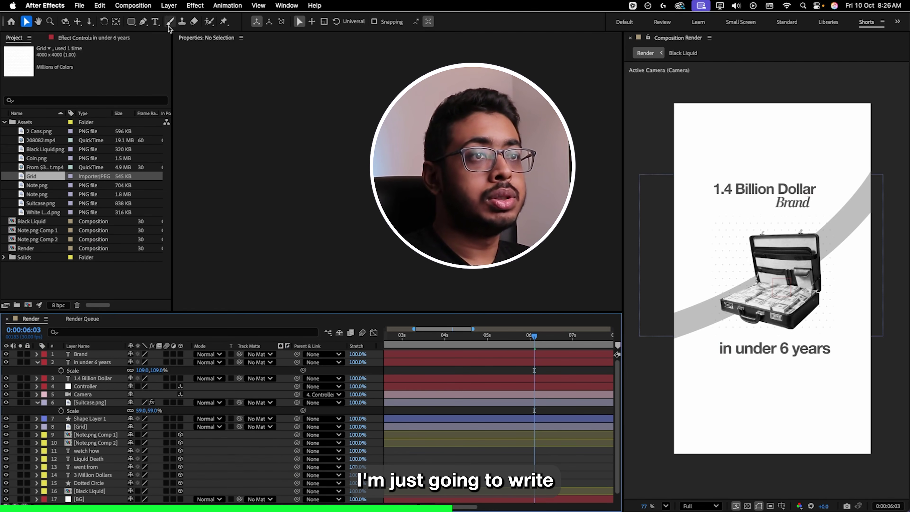
click(160, 24)
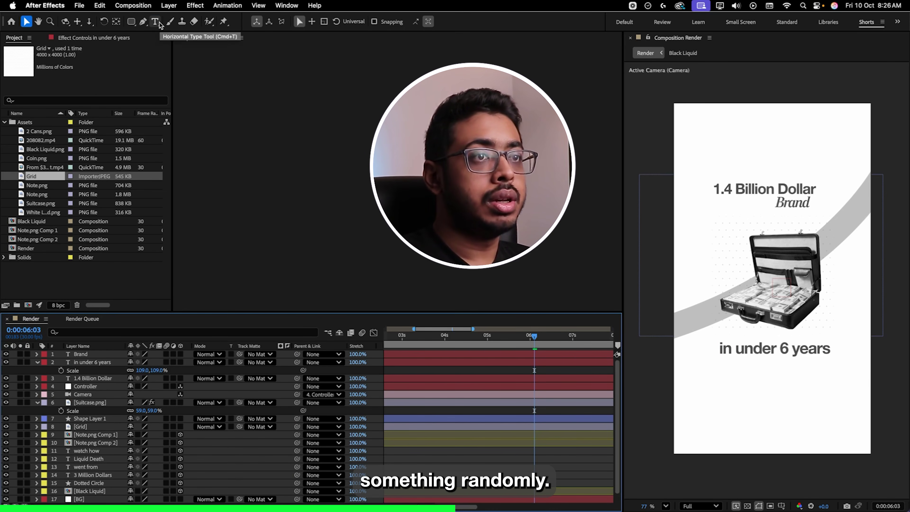
click(791, 384)
key(super+v)
key(Escape)
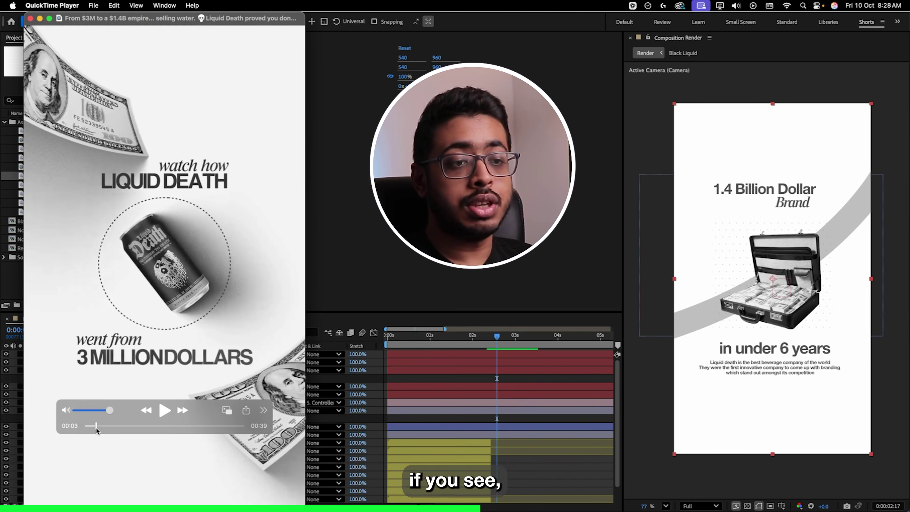
- Review the transition into the suitcase scene in the reference video, and set the Render composition's current time to 0:00:02:13
drag(86, 426, 103, 429)
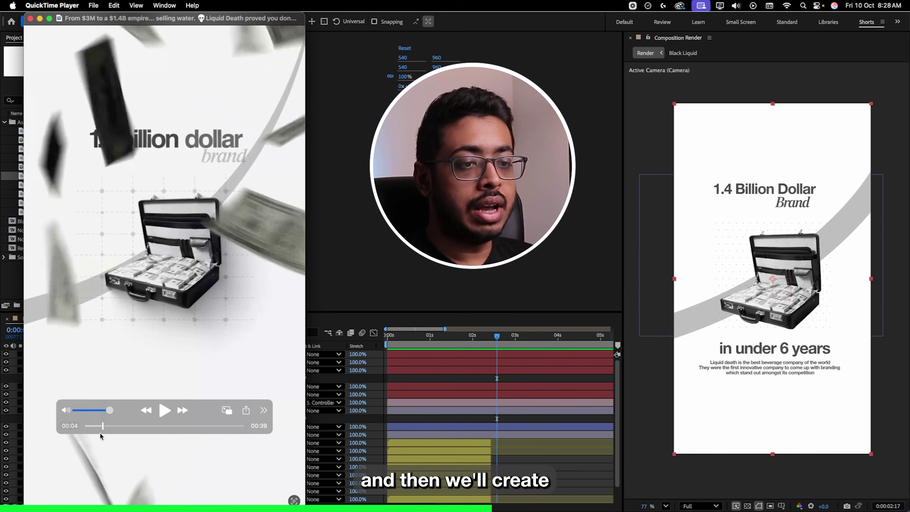
click(705, 270)
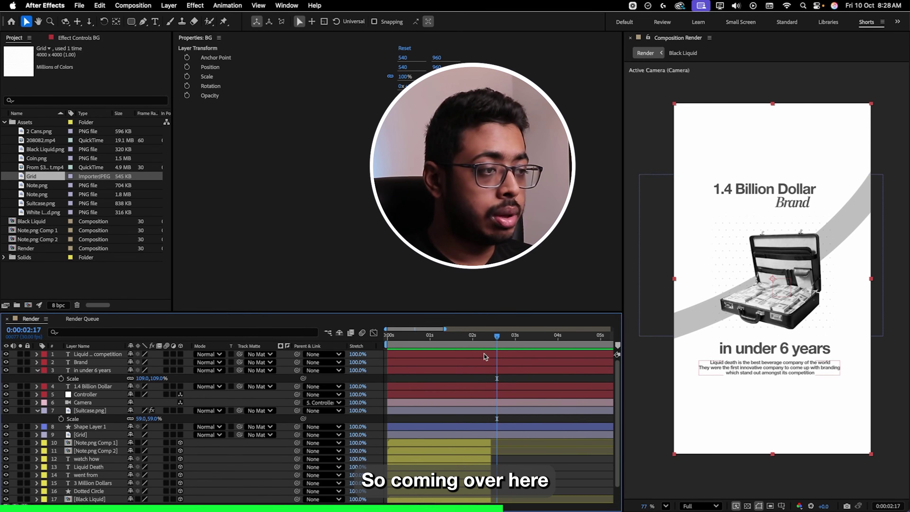
click(491, 340)
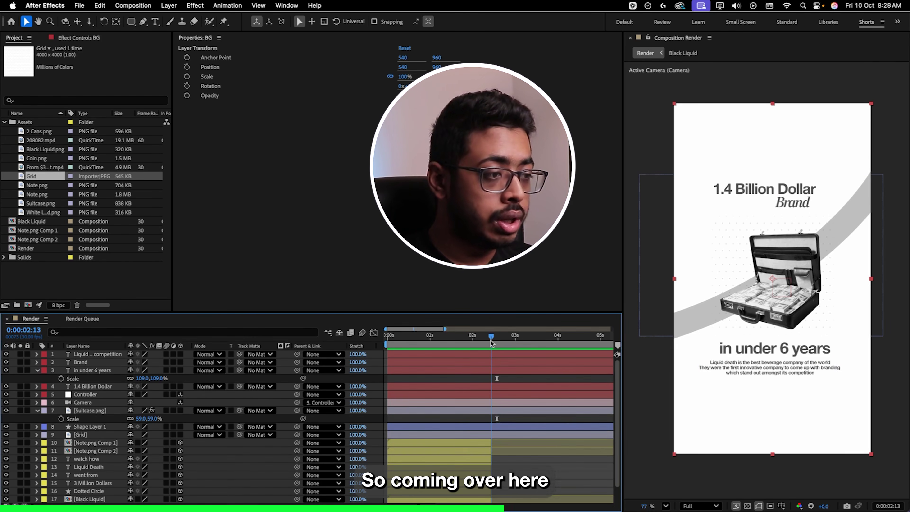
- Label the four scene-two text layers orange and place them between the Camera and Suitcase.png layers
click(79, 355)
shift+click(82, 387)
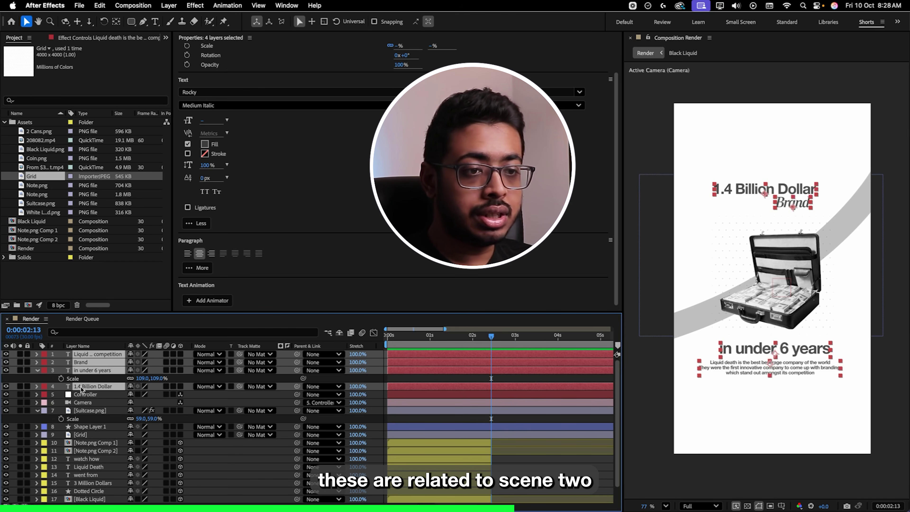
click(44, 356)
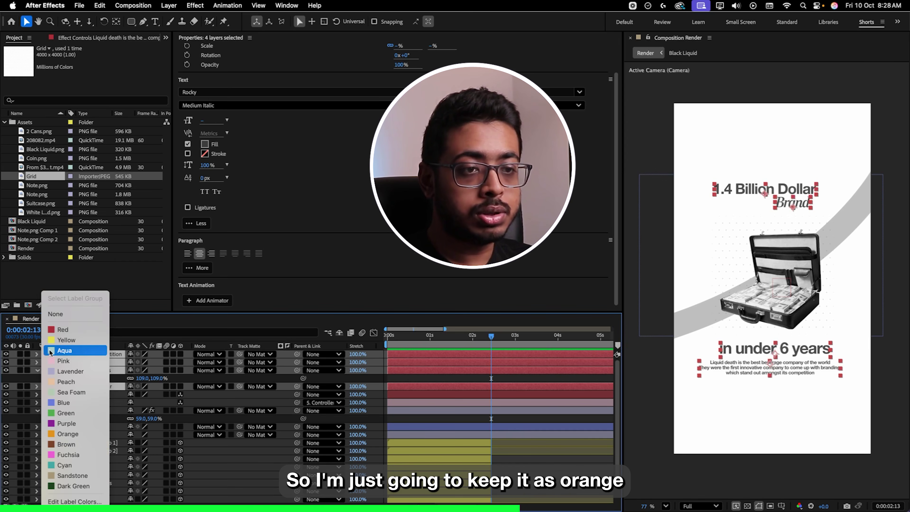
click(67, 435)
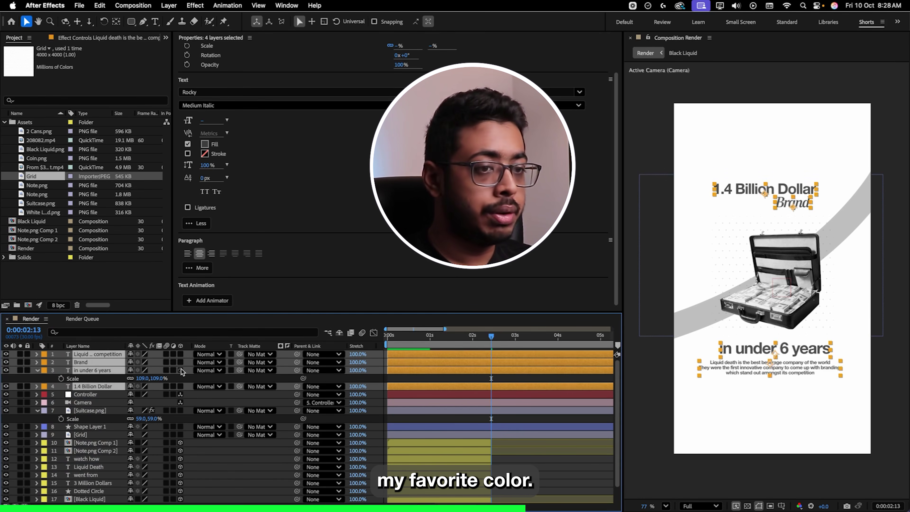
drag(65, 366, 89, 409)
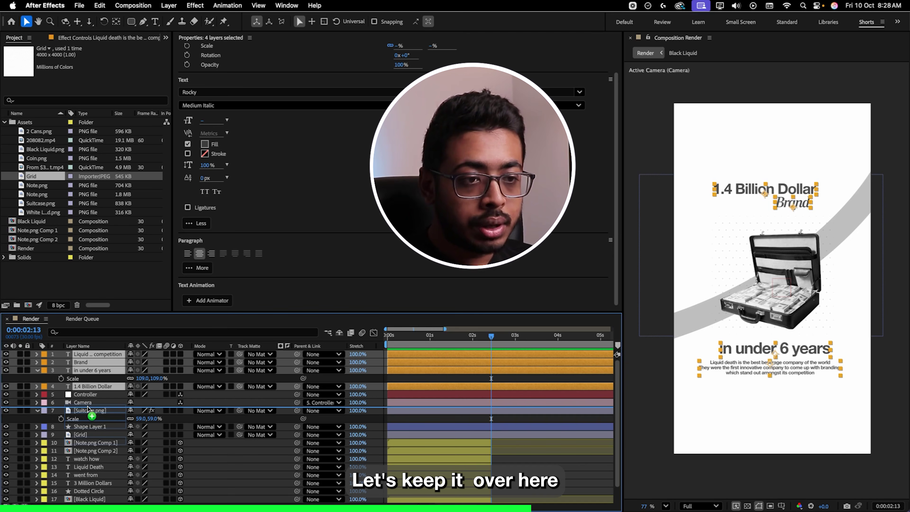
drag(88, 409, 89, 409)
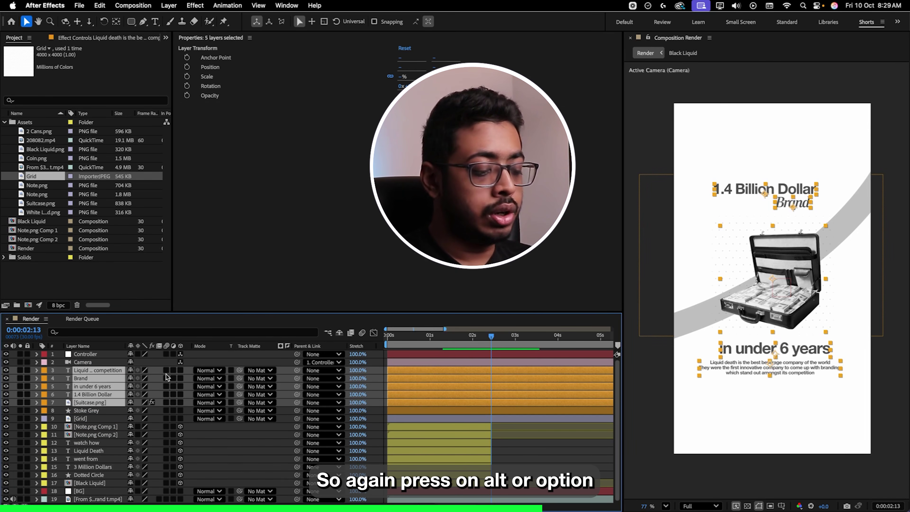
- Trim the orange scene-two layers to start at 0:00:02:13 and make all of them 3D
key(alt+bracketleft)
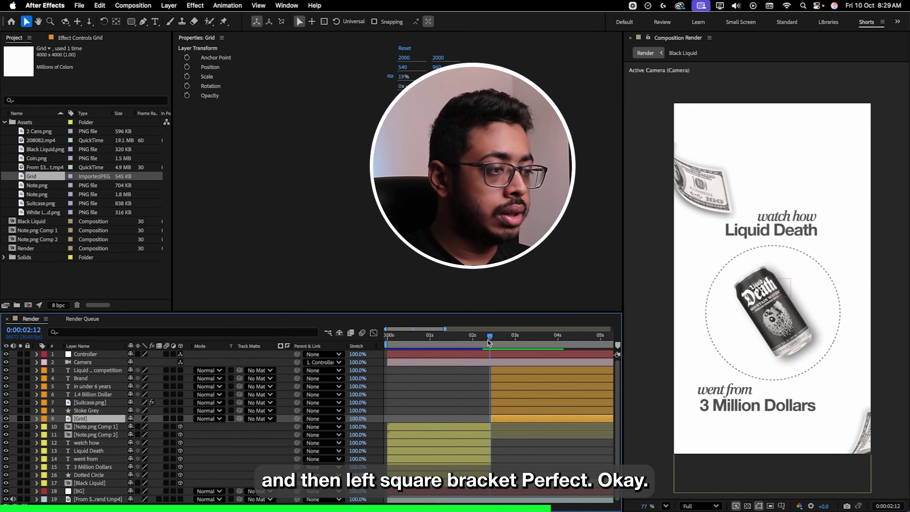
drag(489, 340, 491, 339)
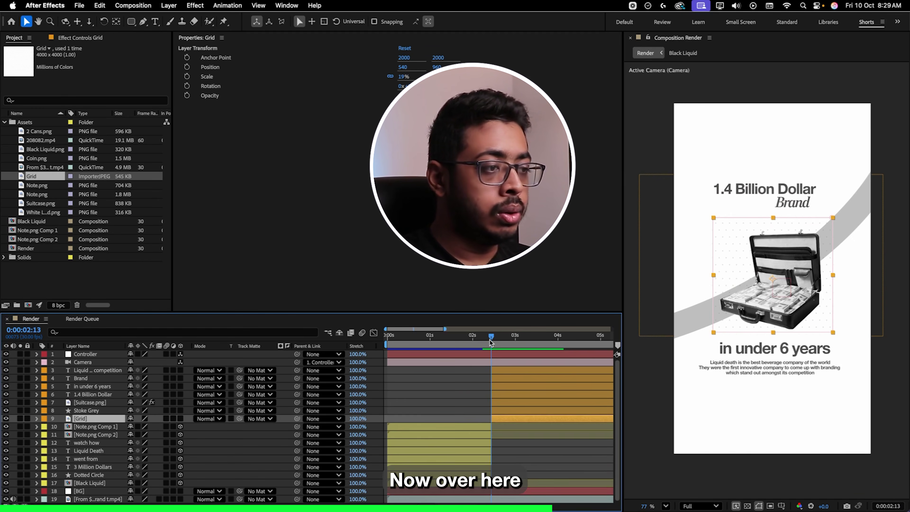
click(490, 368)
click(492, 363)
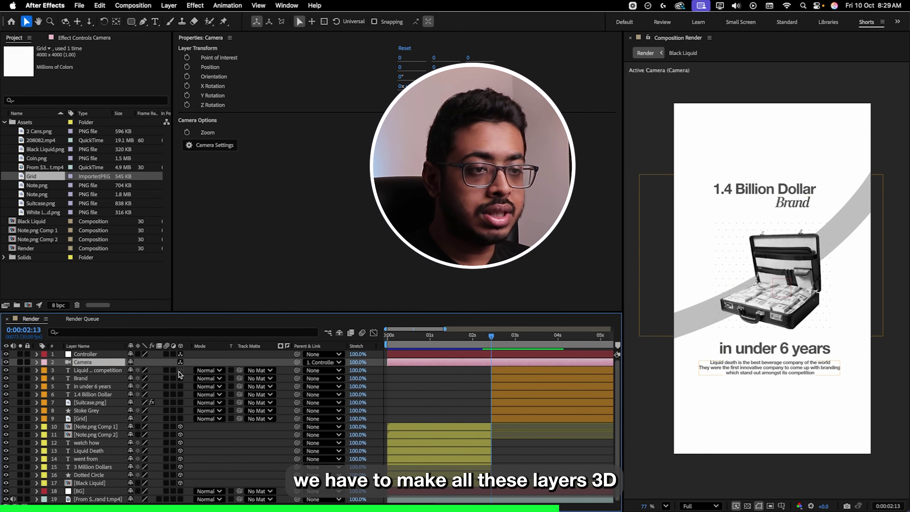
drag(180, 375, 180, 483)
- Move all seven orange scene-two layers up together at the Controller's Position keyframe at 0:00:02:13
click(89, 354)
key(p)
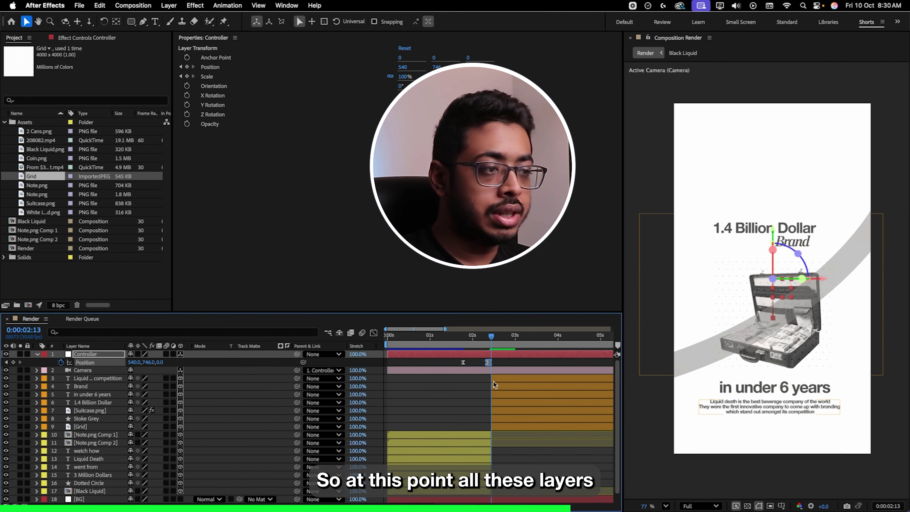
click(88, 379)
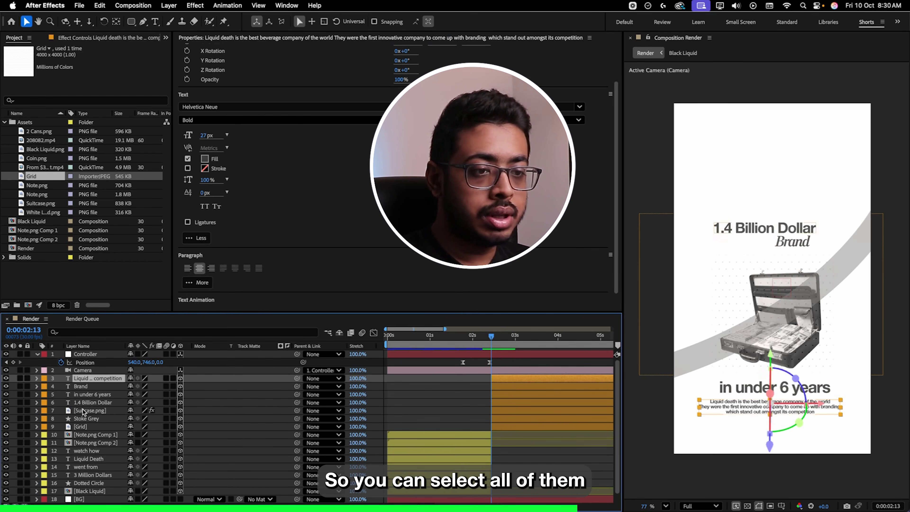
shift+click(85, 428)
drag(795, 339, 794, 257)
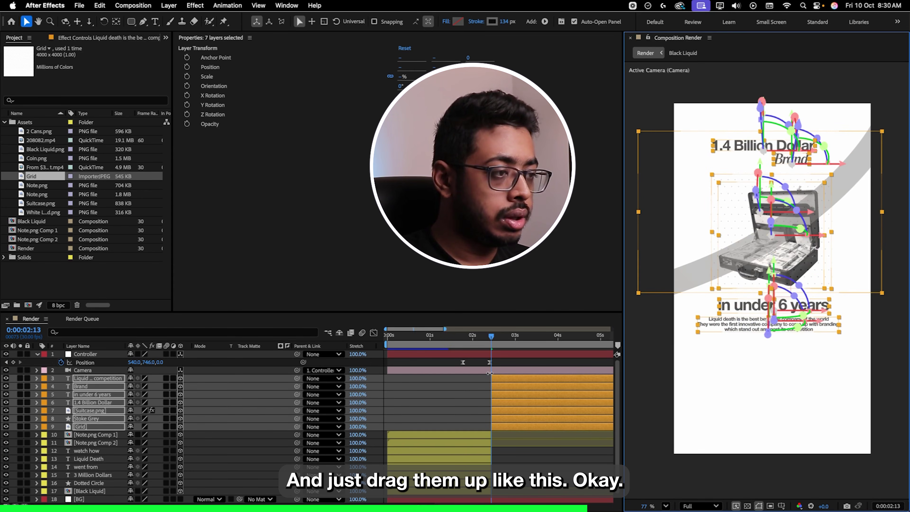
- Extend the Controller's movement with a Position keyframe at 0:00:03:02, setting Y to 489, and preview the transition
click(491, 343)
key(equal)
drag(492, 341, 491, 362)
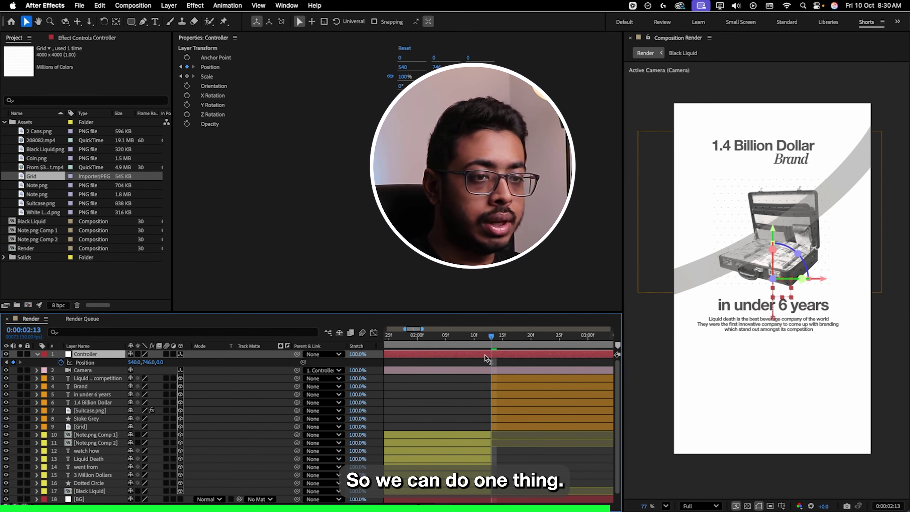
key(space)
key(minus)
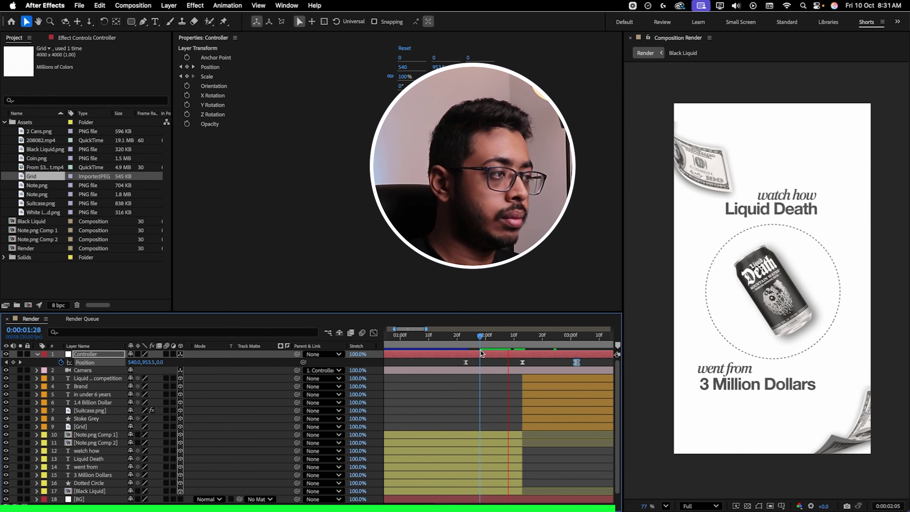
key(space)
- Reshape the Controller's Position speed graph into two steep peaks on either side of the 0:00:02:13 keyframe
key(shift+F3)
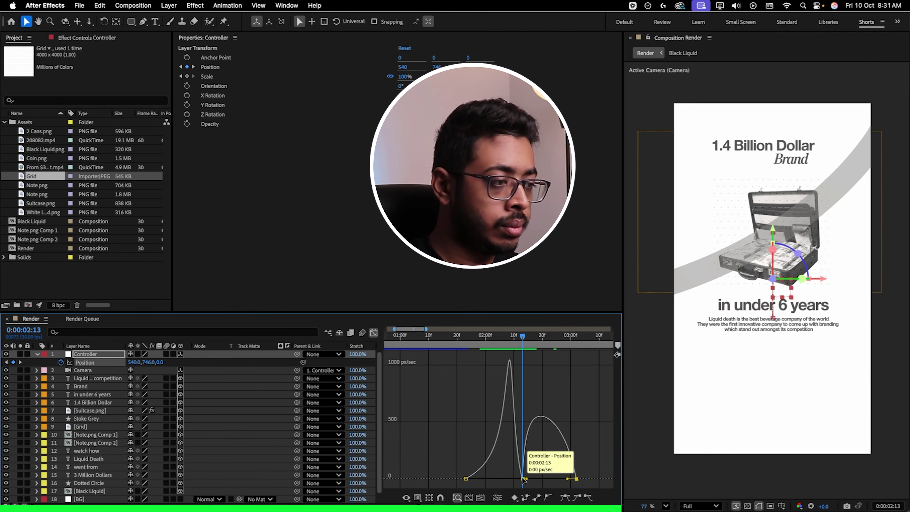
click(523, 479)
drag(568, 479, 519, 480)
click(523, 479)
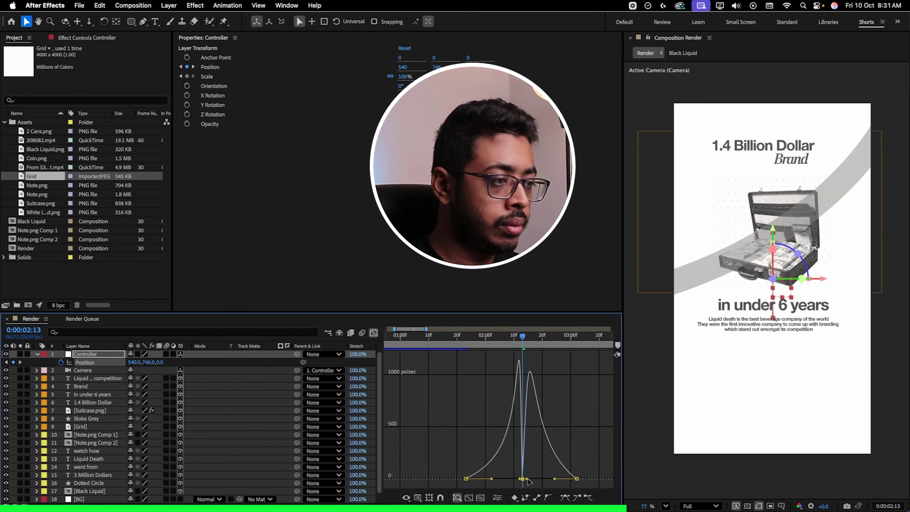
key(shift+F3)
- Scrub and play the transition between 0:00:01:24 and 0:00:03:02 to check the motion against the Controller's speed graph
click(496, 336)
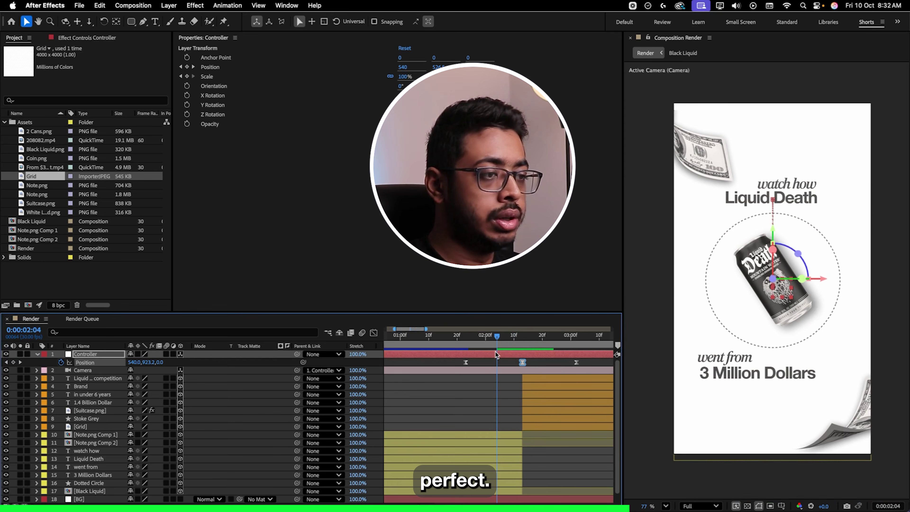
click(374, 334)
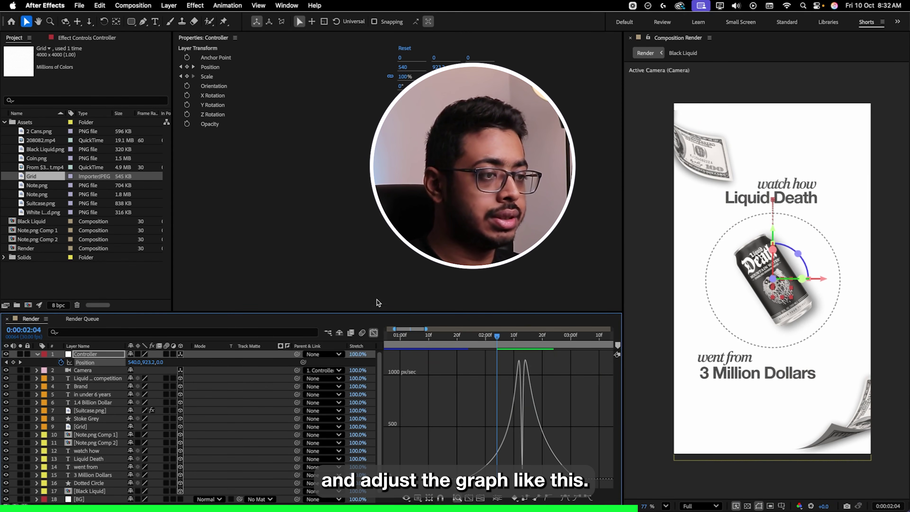
key(shift+F3)
click(488, 338)
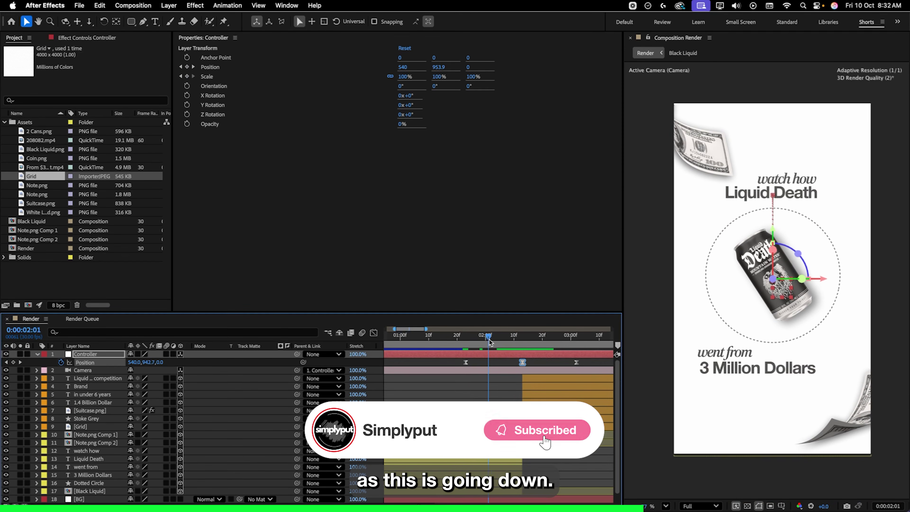
drag(490, 339, 569, 356)
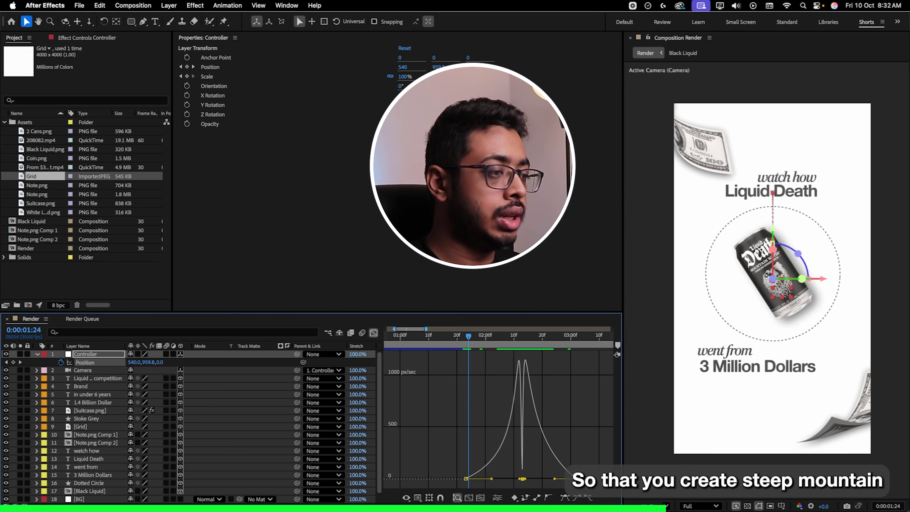
key(space)
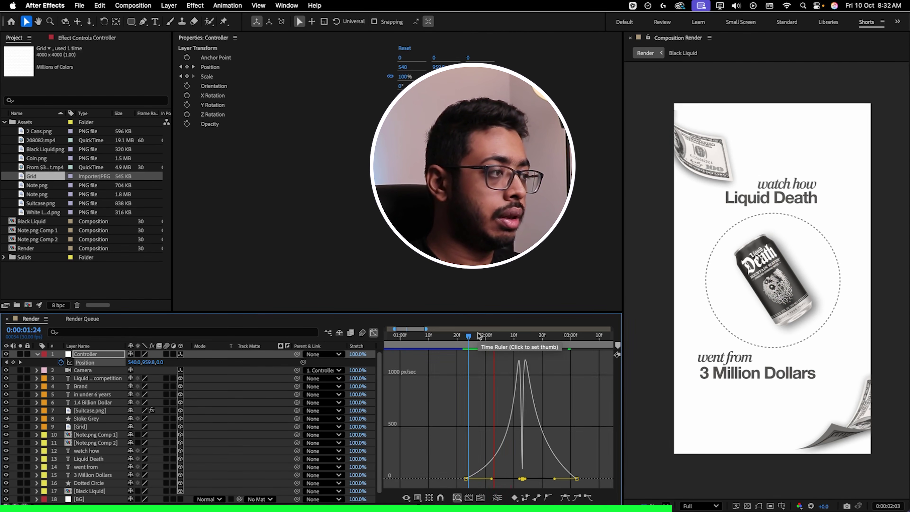
click(466, 337)
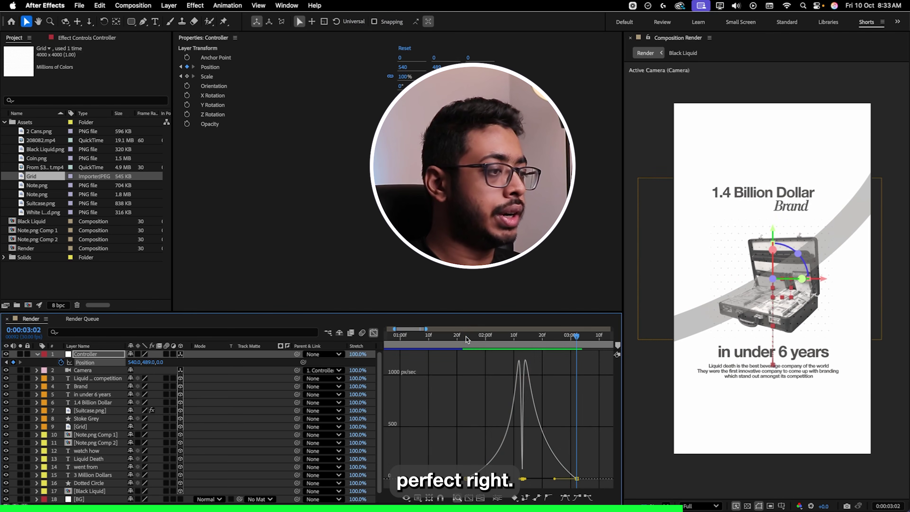
- Set the Controller's Y Position to 540 at the 0:00:03:02 keyframe
key(shift+F3)
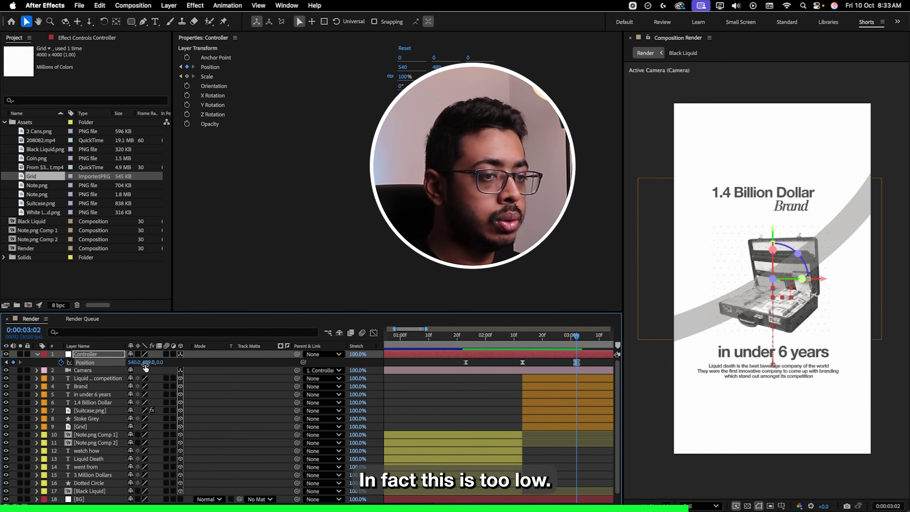
drag(145, 362, 168, 366)
key(Page_Down)
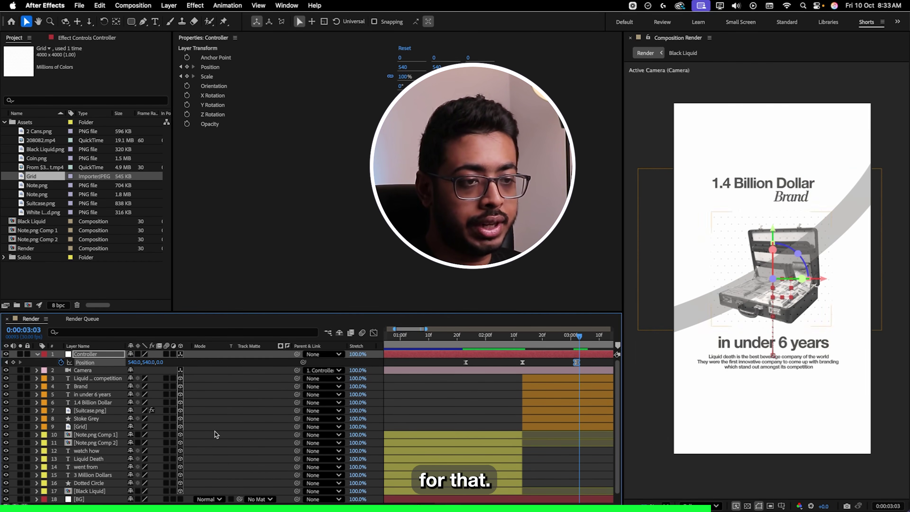
- Make room below the layer stack and add a new adjustment layer to the Render composition
scroll(215, 434, down, 1)
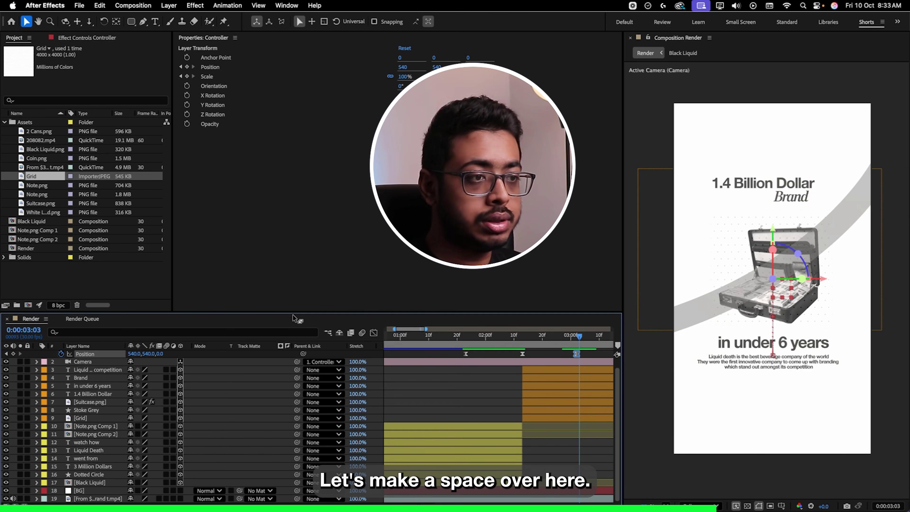
drag(293, 316, 300, 246)
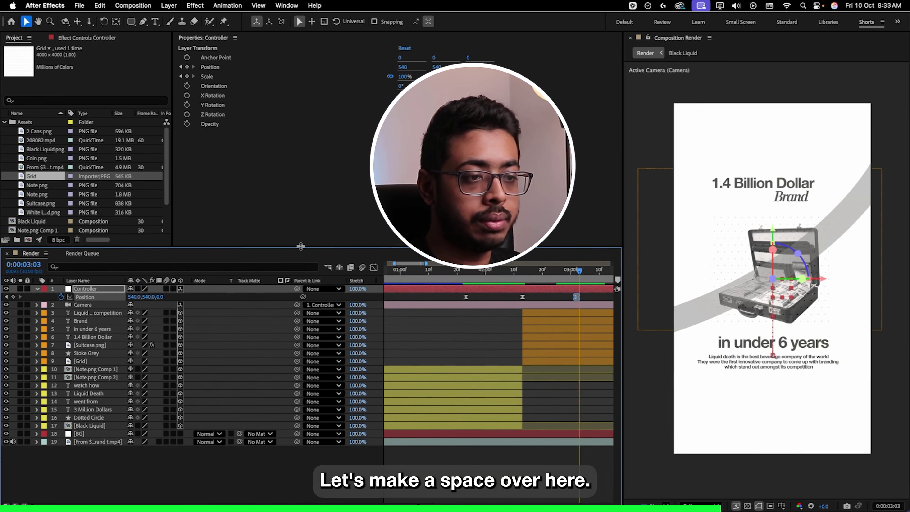
right_click(189, 460)
mouse_move(244, 386)
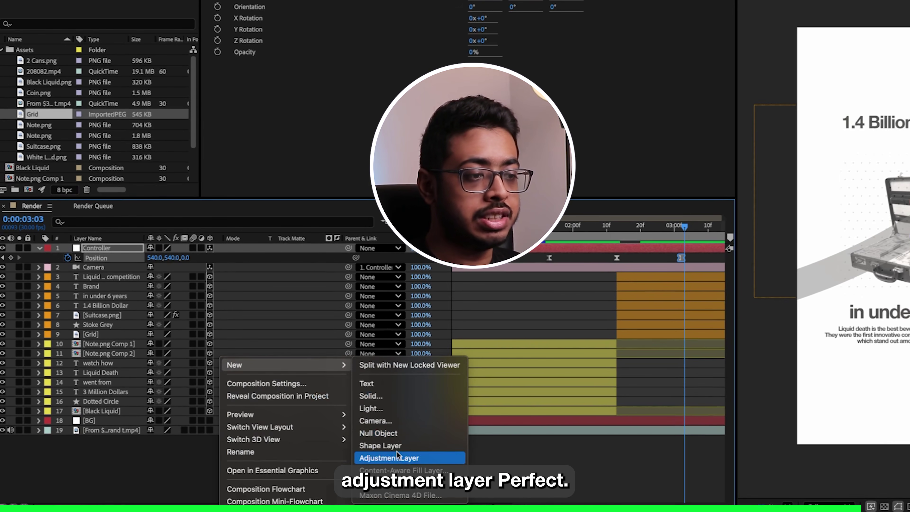
click(396, 458)
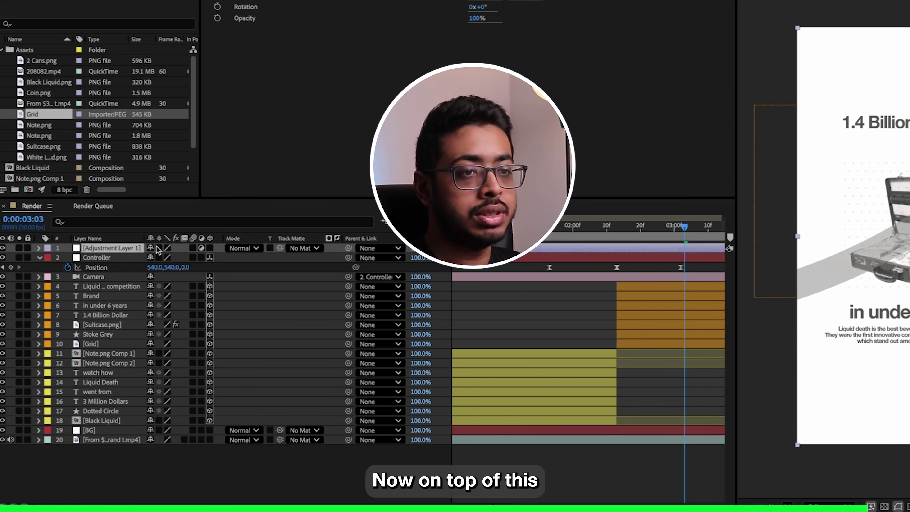
- Apply the Gaussian Blur effect to the adjustment layer
click(112, 249)
key(ctrl+space)
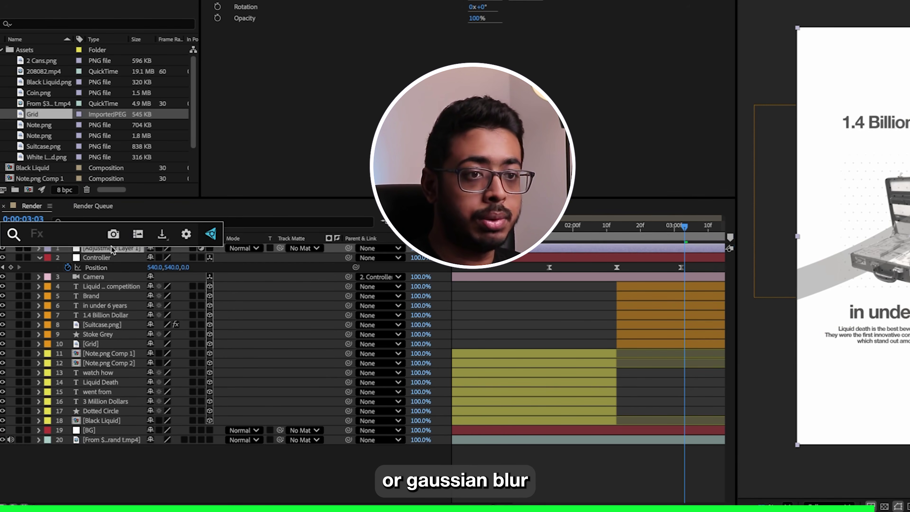
text(ga)
click(94, 271)
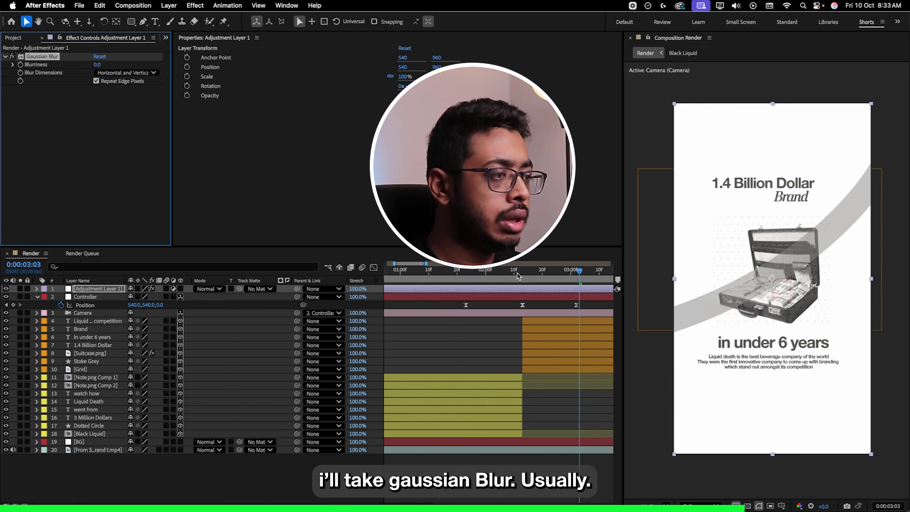
- Keyframe the Gaussian Blur's Blurriness at 0 at both 0:00:02:06 and 0:00:02:25
drag(516, 274, 503, 275)
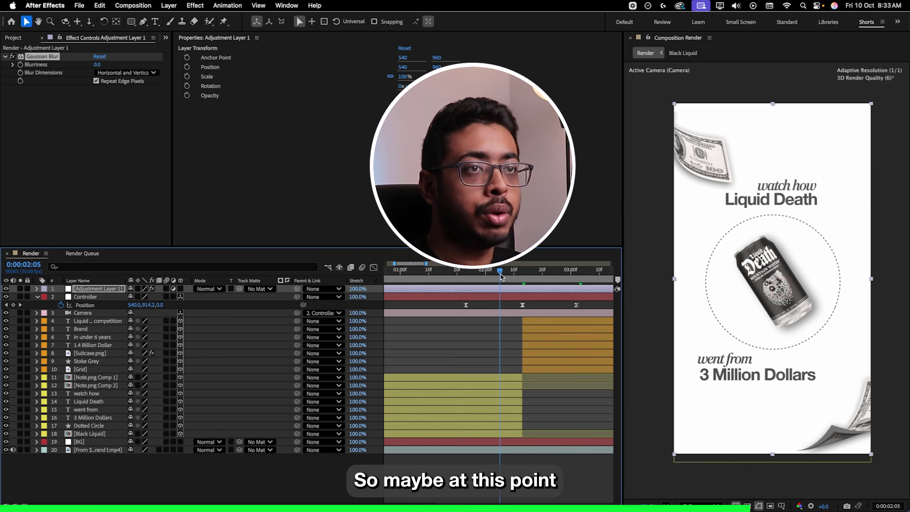
click(20, 64)
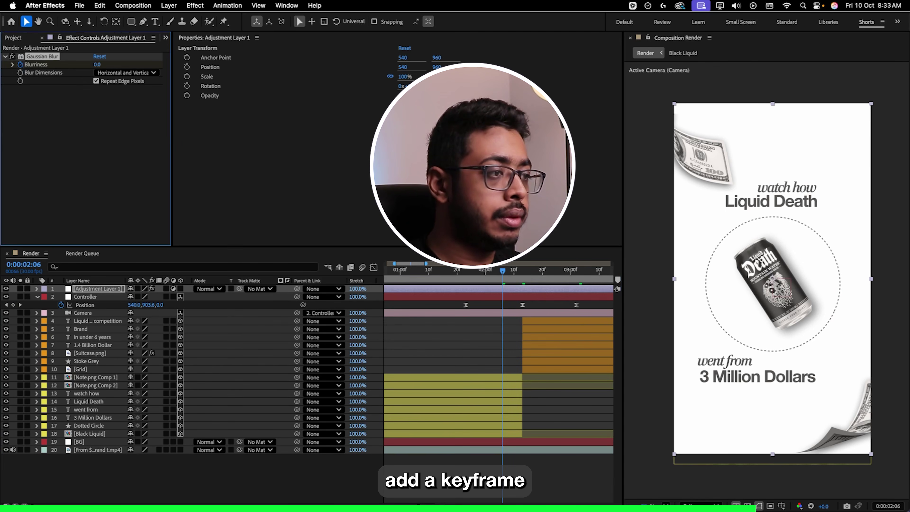
click(557, 272)
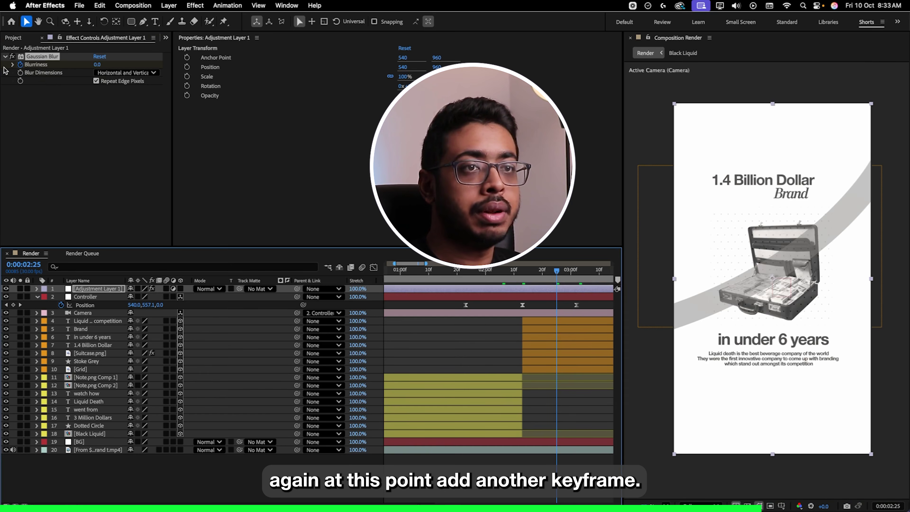
click(13, 65)
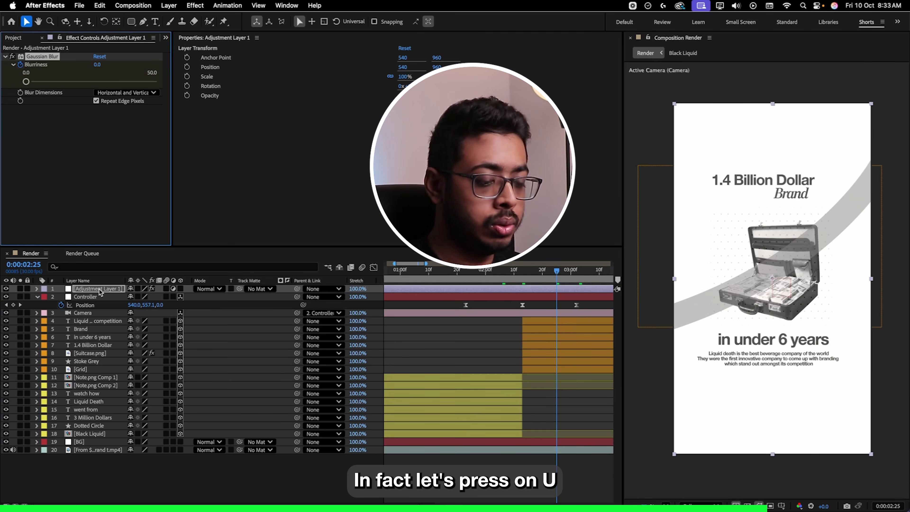
key(u)
click(14, 305)
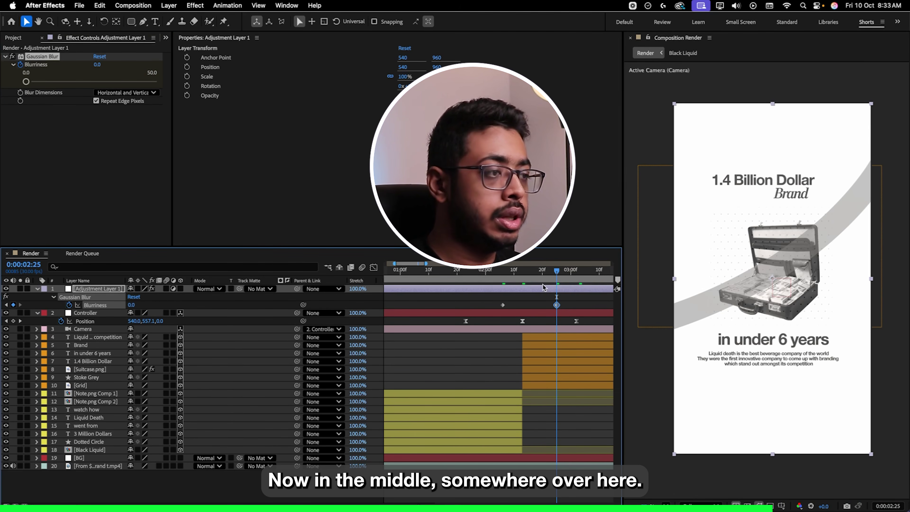
- Add a raised Blurriness keyframe at 0:00:02:13 and move the first Blurriness keyframe to about 0:00:02:01
click(526, 277)
drag(524, 277, 524, 277)
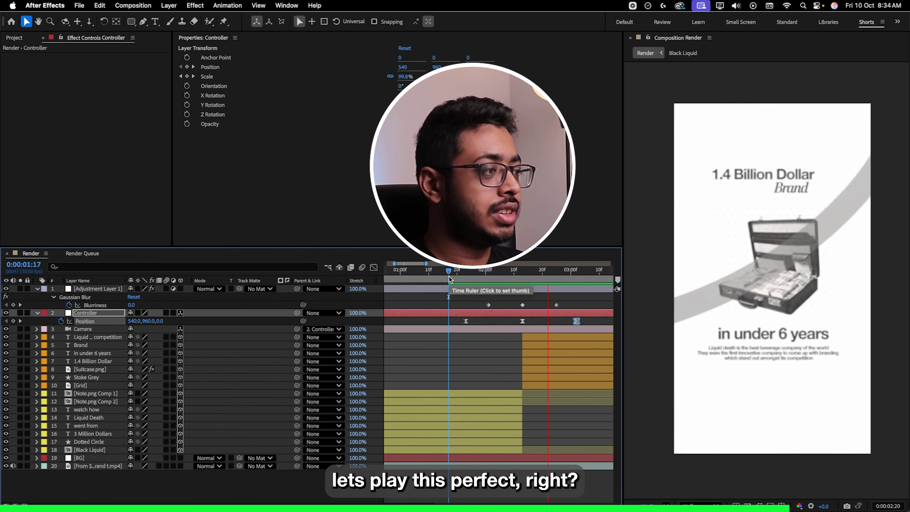
key(space)
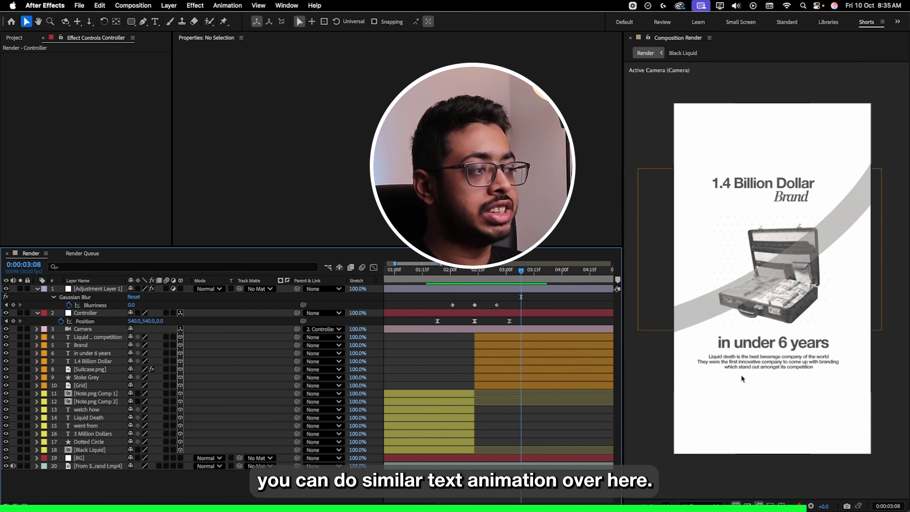
- Switch to QuickTime Player and examine how the small paragraph animates in during the reference video's suitcase scene
click(760, 363)
key(super+Tab)
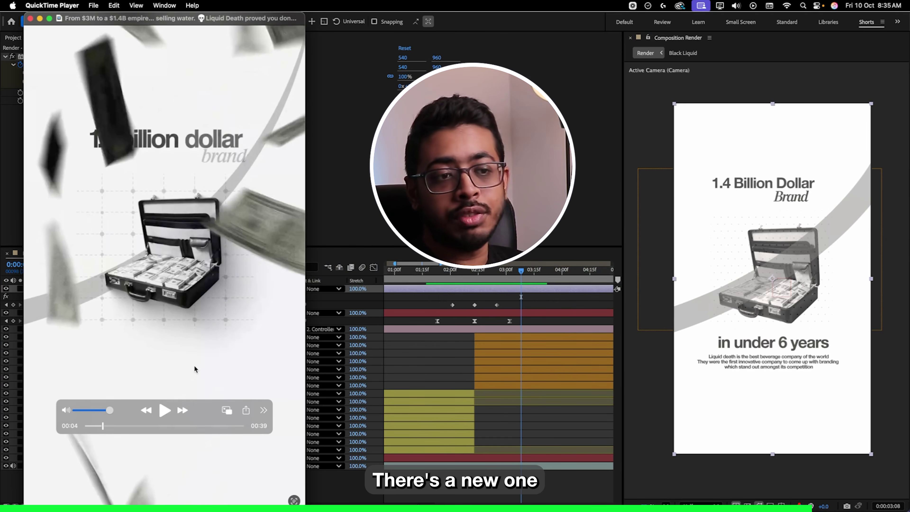
drag(102, 430, 111, 428)
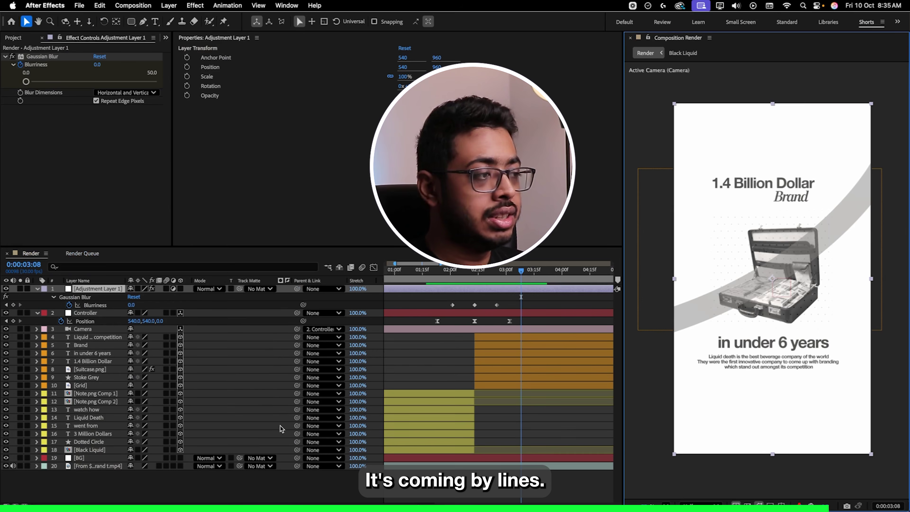
key(super+Tab)
- Add a text animator with Opacity and Position properties to the "Liquid death is the best beverage company" paragraph layer
click(90, 338)
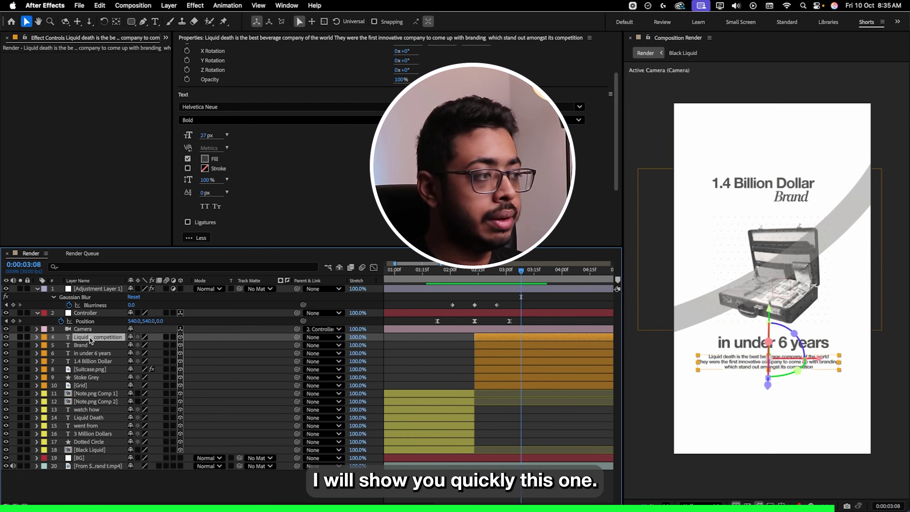
click(37, 338)
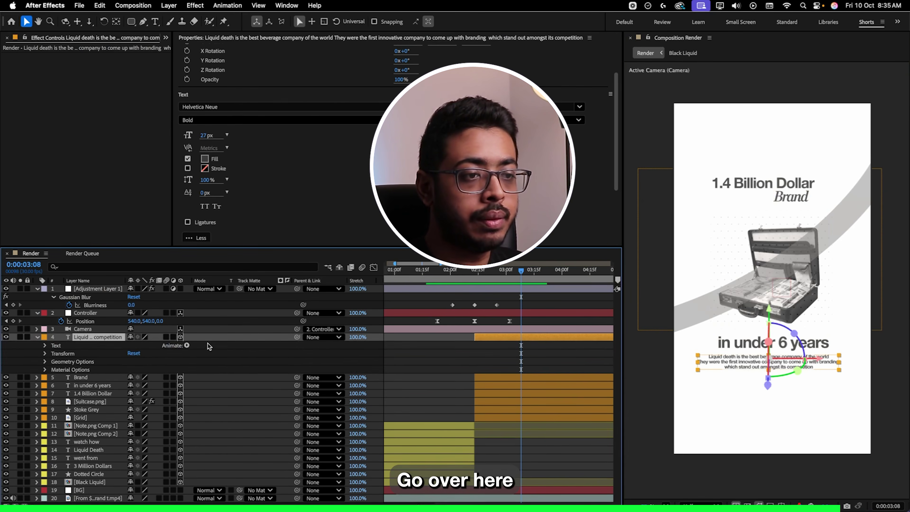
click(187, 346)
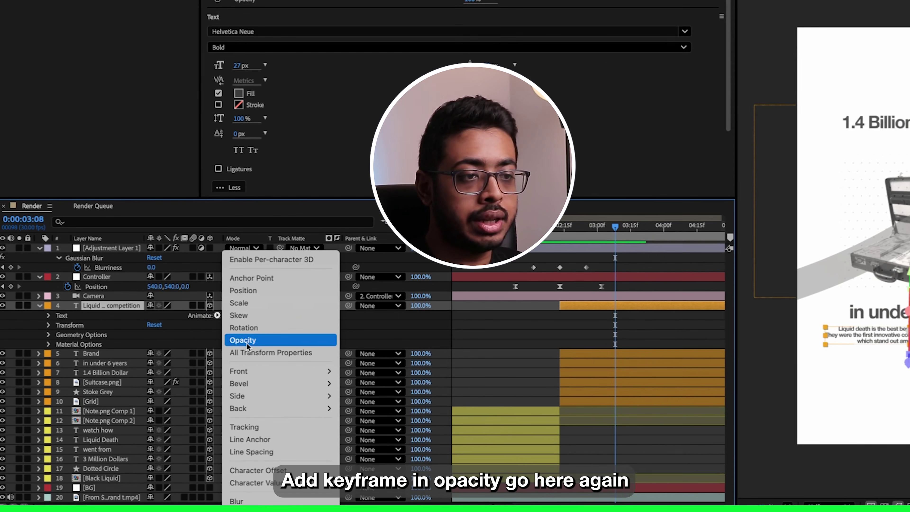
click(247, 343)
click(219, 354)
mouse_move(218, 354)
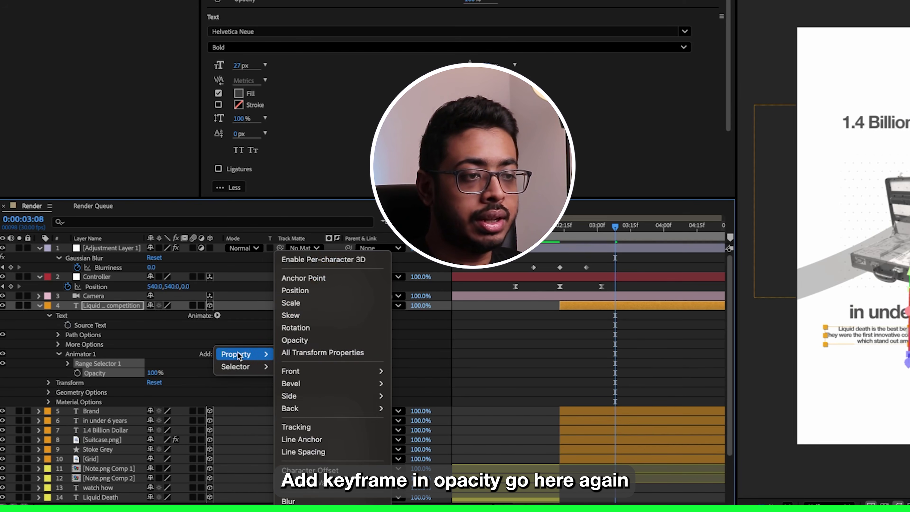
click(299, 293)
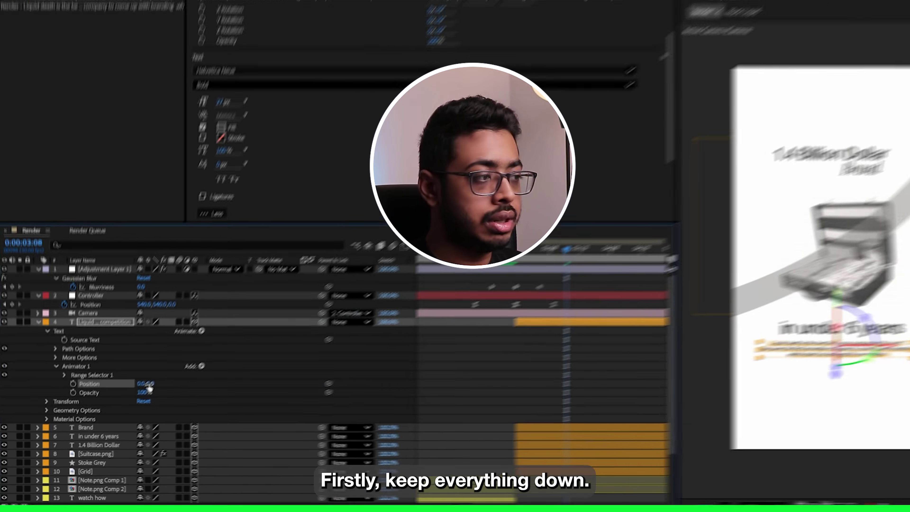
- Set the paragraph text animator's Position to 0.0, 36.0 and its Opacity to 0%
drag(163, 373, 178, 373)
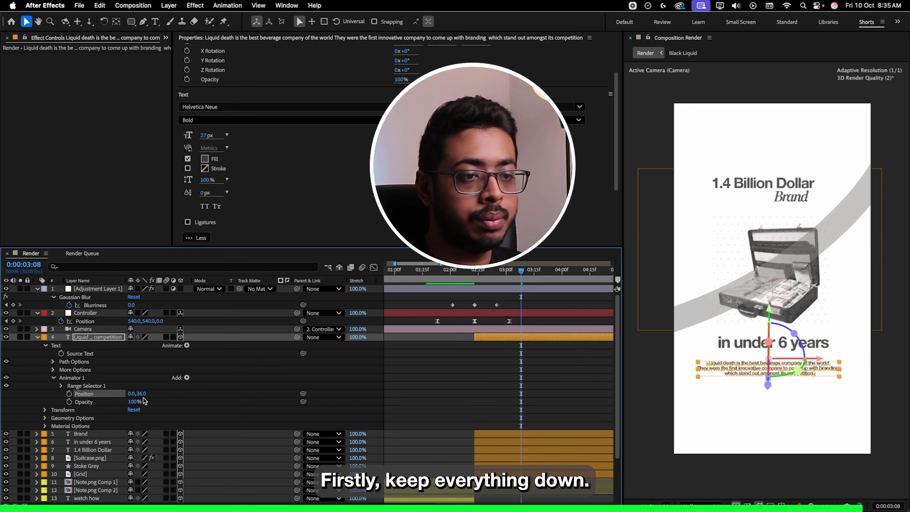
drag(144, 401, 47, 388)
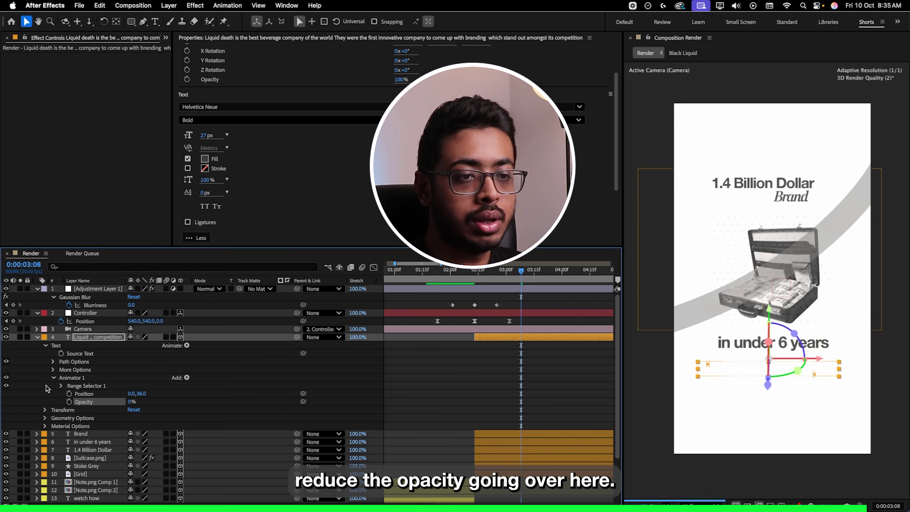
- Keyframe the paragraph's Range Selector 1 Offset at 0% at 0:00:03:08 and 100% at 0:00:03:25
click(61, 386)
click(77, 410)
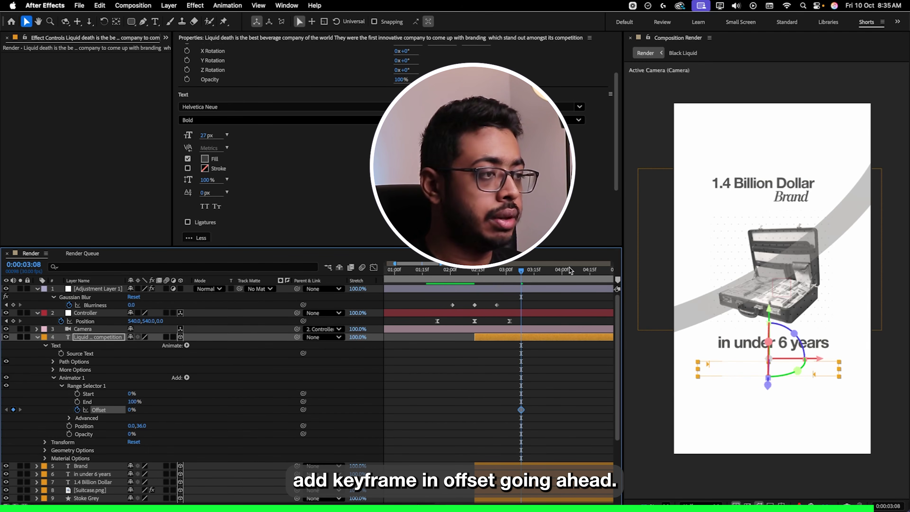
click(553, 270)
drag(132, 410, 154, 410)
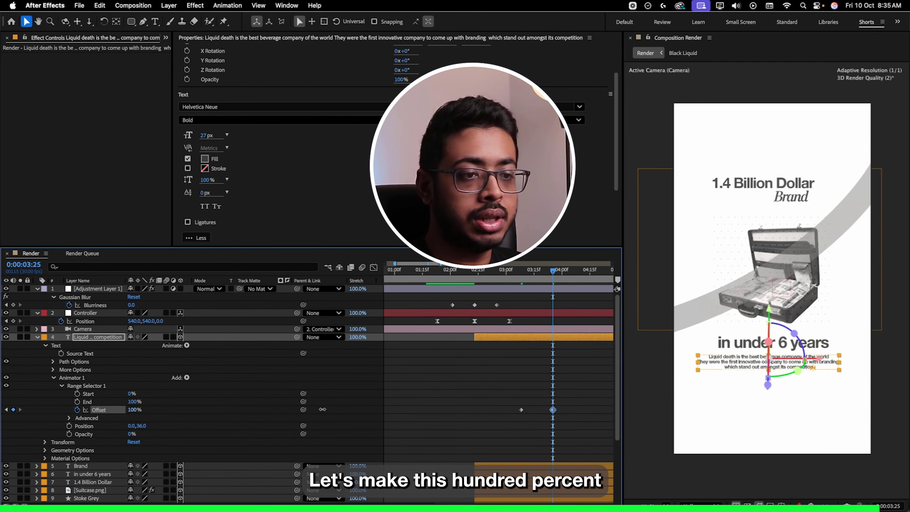
- Base the range selector on Lines, move the first Offset keyframe to about 0:00:03:14, and preview the paragraph animation
click(69, 418)
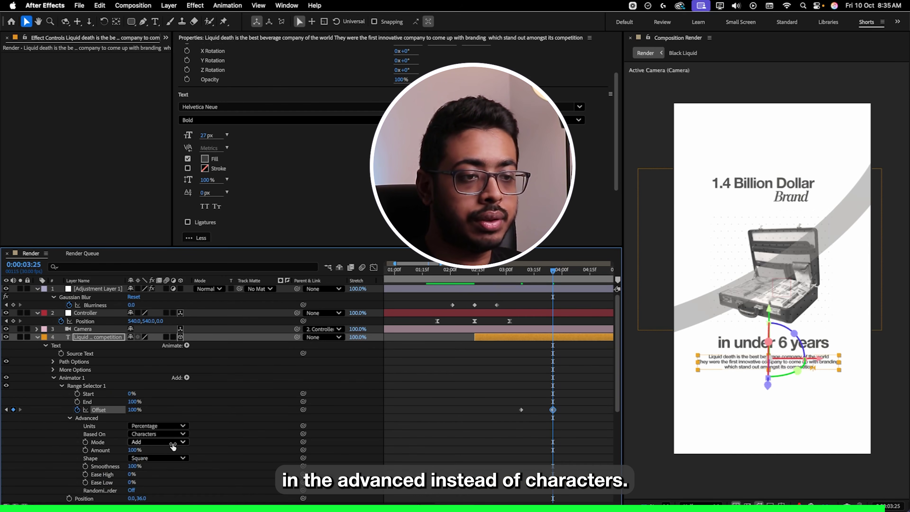
click(150, 434)
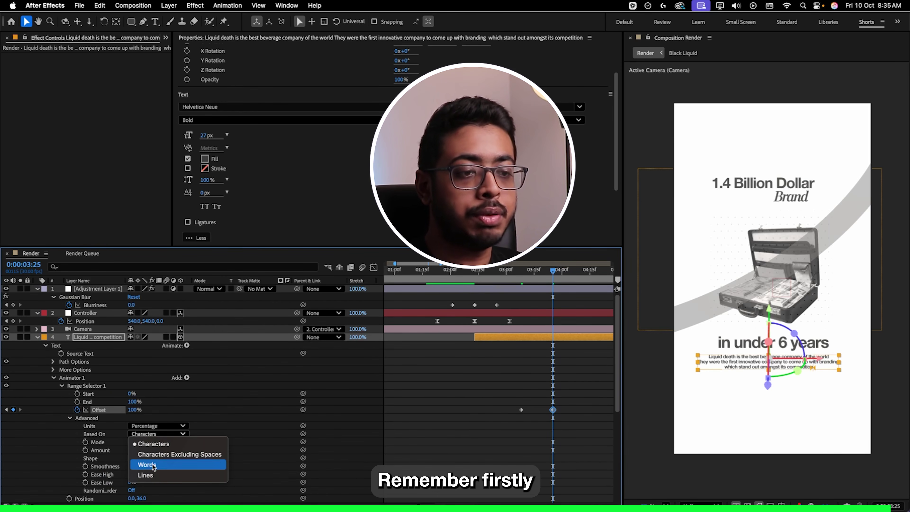
click(145, 476)
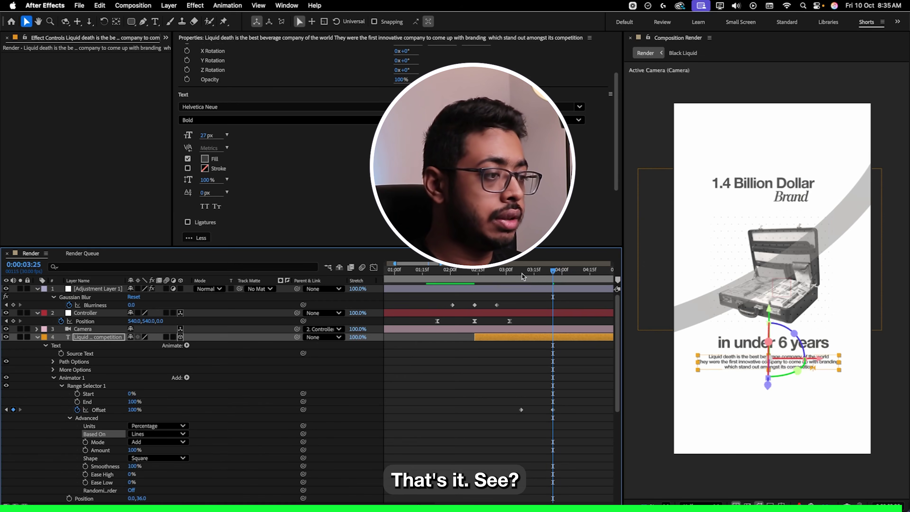
drag(522, 410, 532, 410)
click(535, 283)
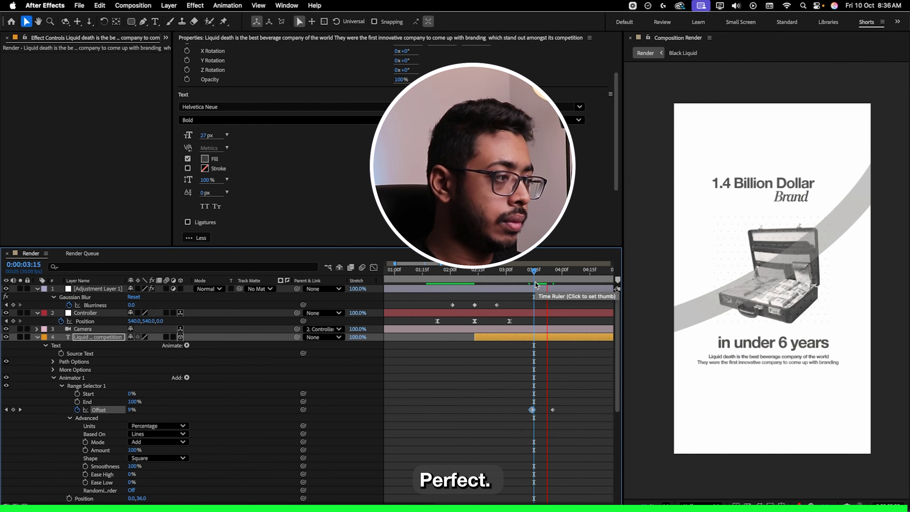
drag(535, 276, 547, 276)
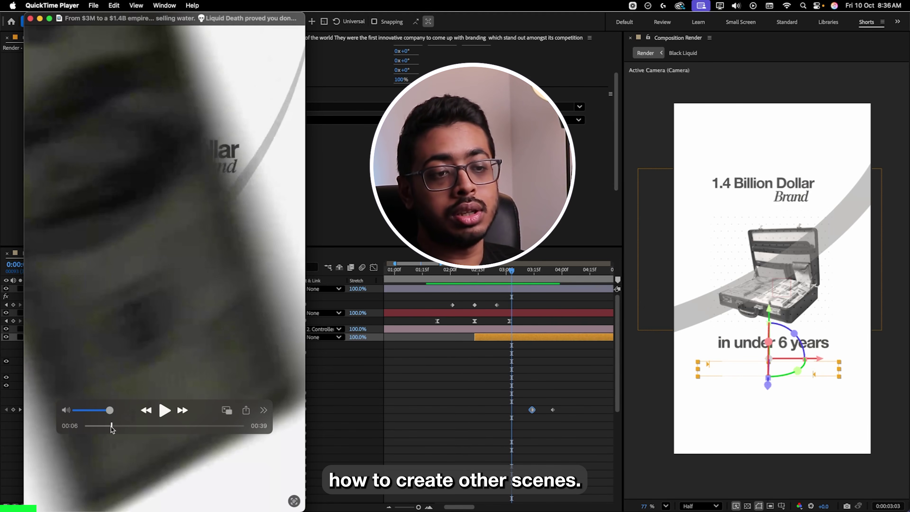
- Examine the falling-money transition out of the suitcase scene in the QuickTime Player reference video and return to After Effects
drag(111, 427, 114, 429)
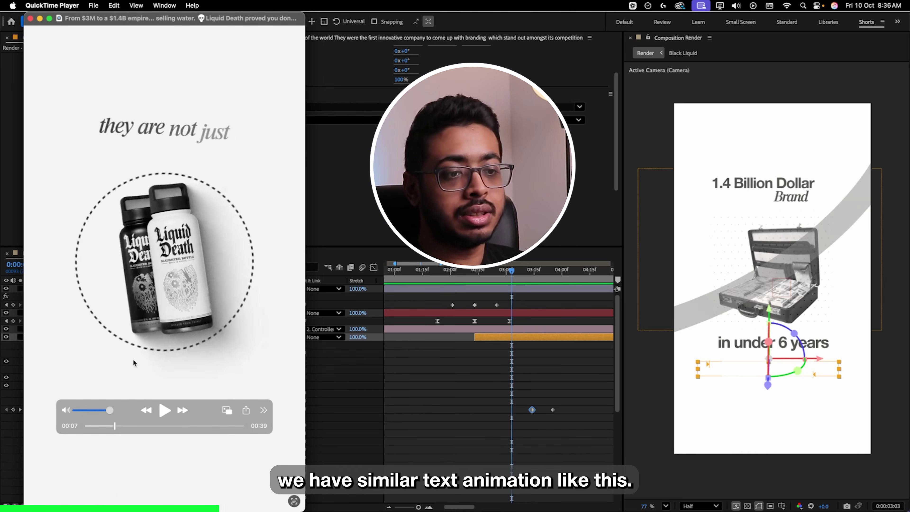
click(110, 426)
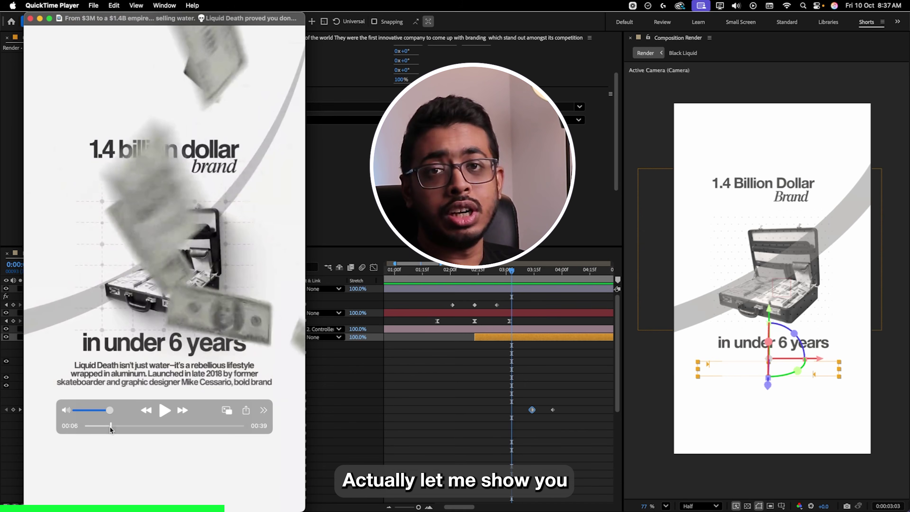
key(super+Tab)
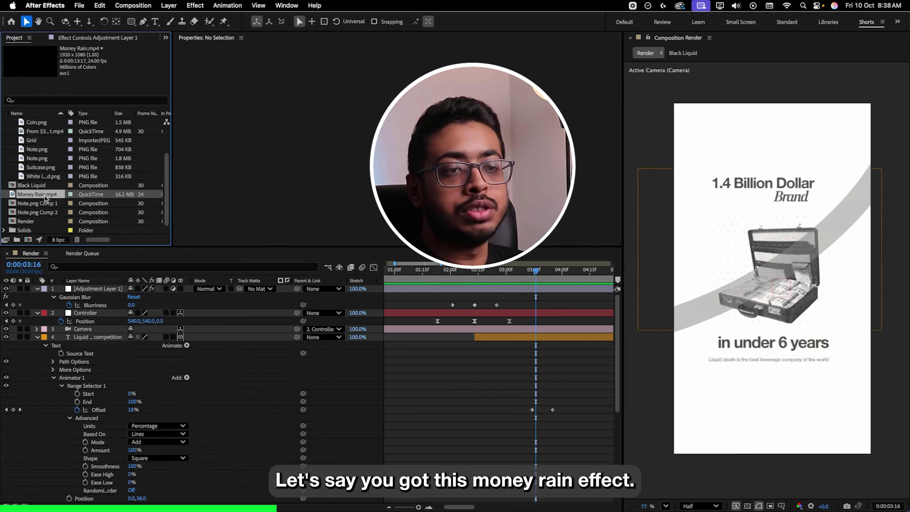
- Add Money Rain.mp4 as the top layer of the Render composition and key out its green screen with Keylight (1.2)
drag(45, 197, 83, 289)
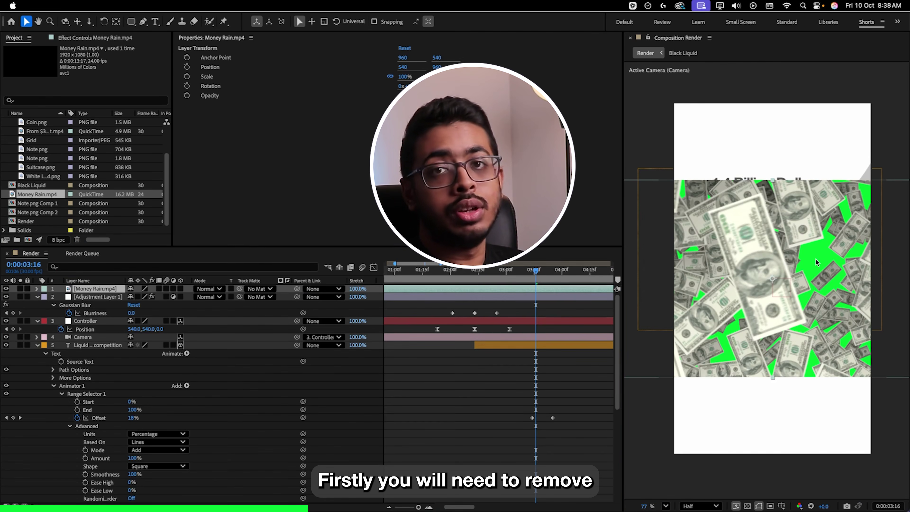
key(ctrl+space)
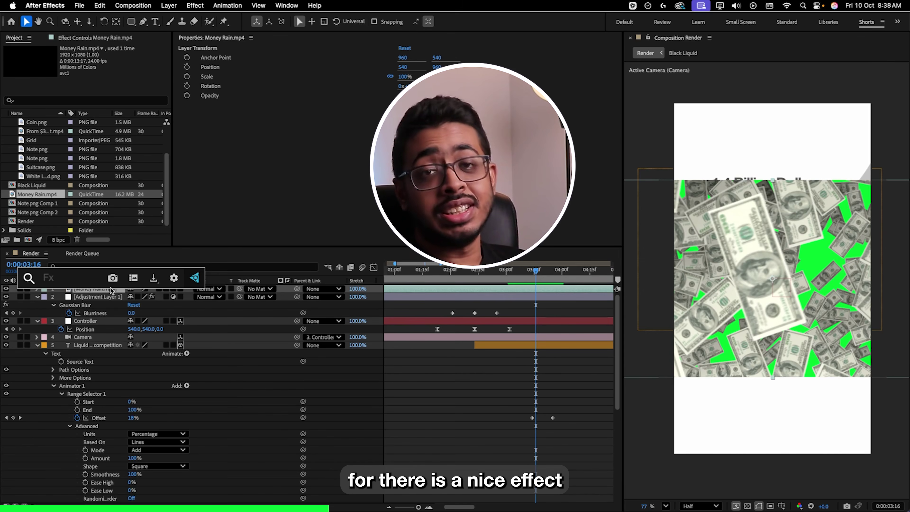
text(key)
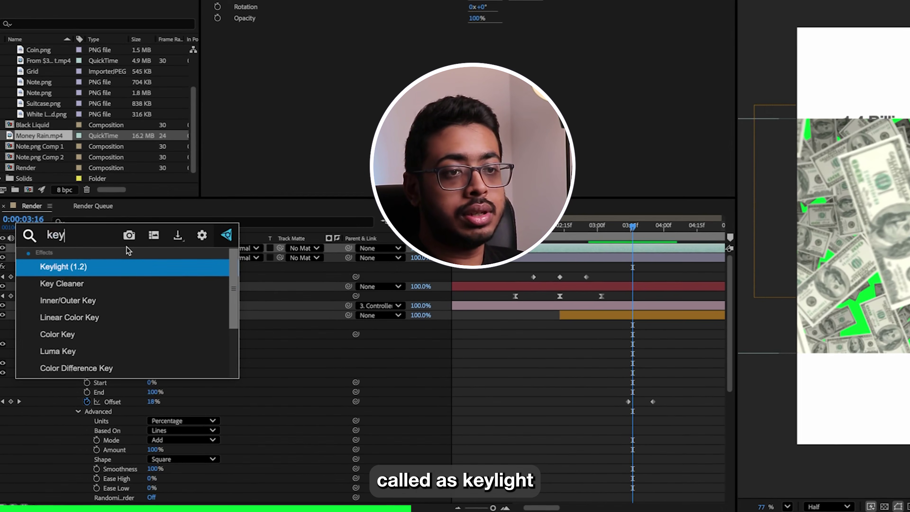
click(80, 271)
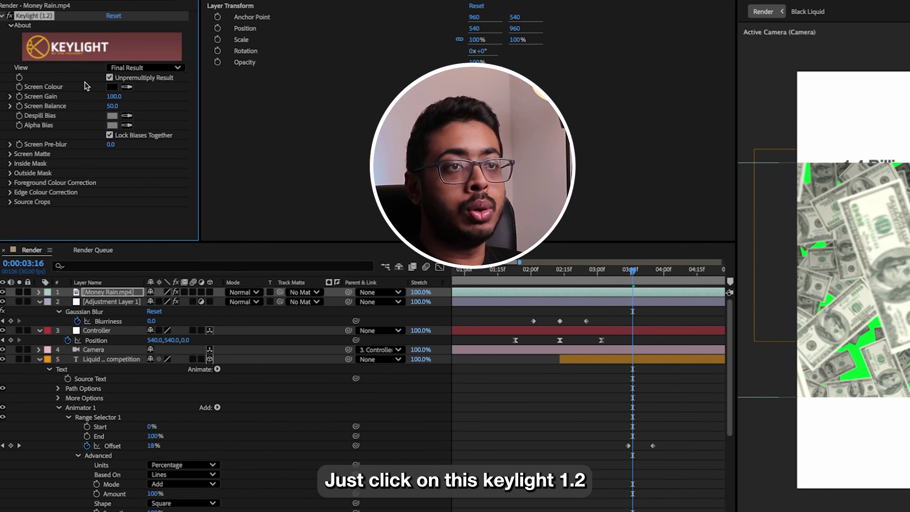
click(127, 87)
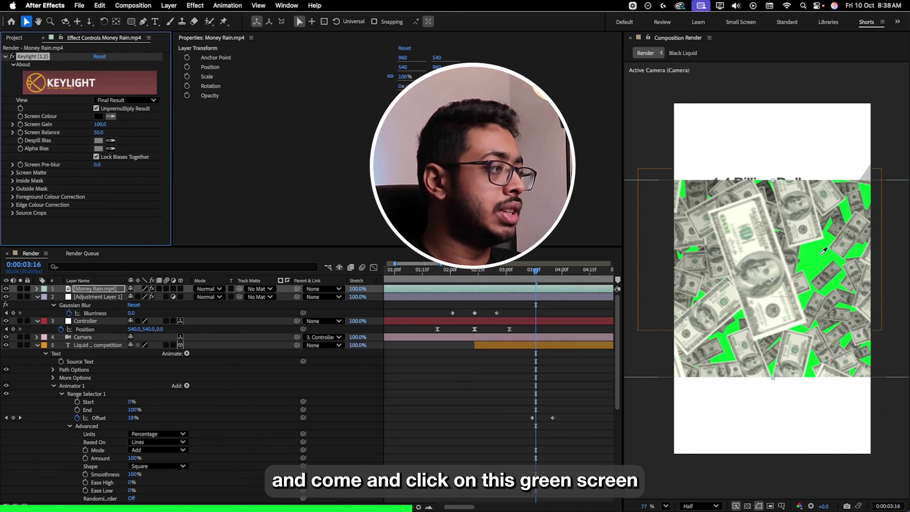
click(824, 251)
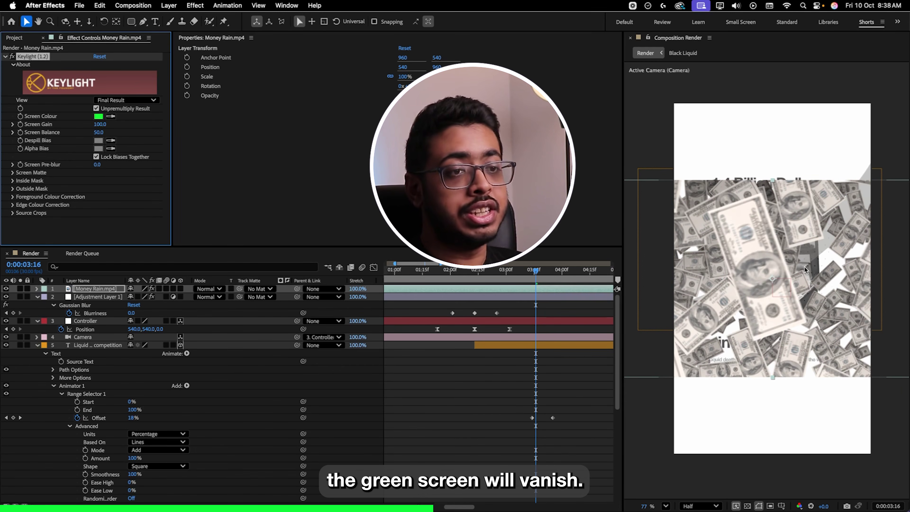
- Scale the Money Rain layer to 227% and set its time Stretch to 19%
key(s)
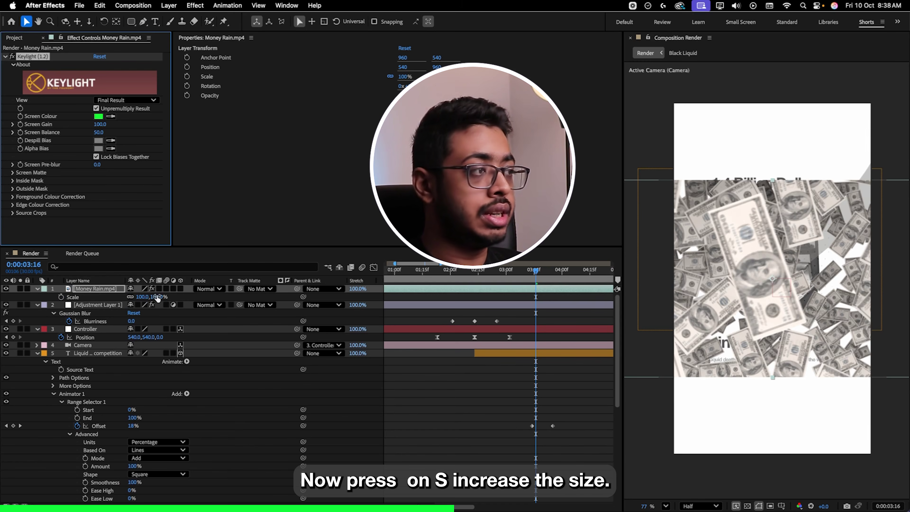
drag(143, 297, 221, 298)
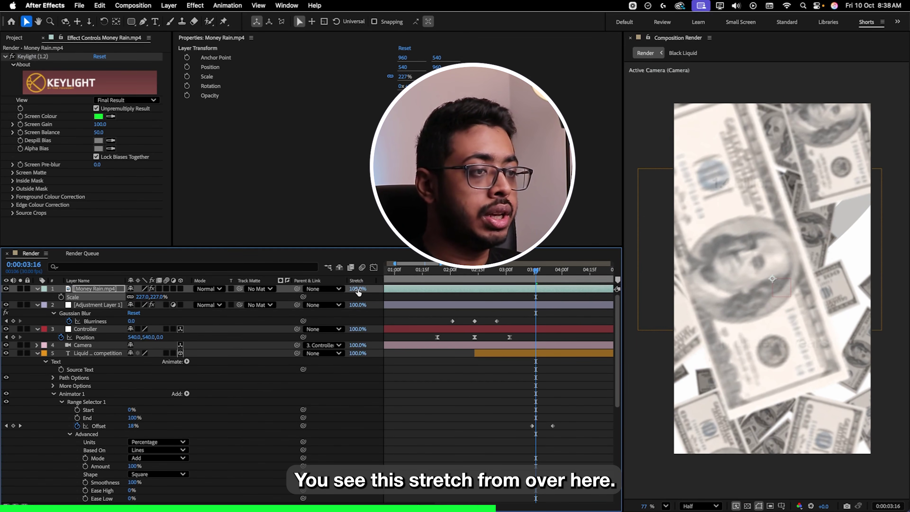
drag(358, 292, 323, 294)
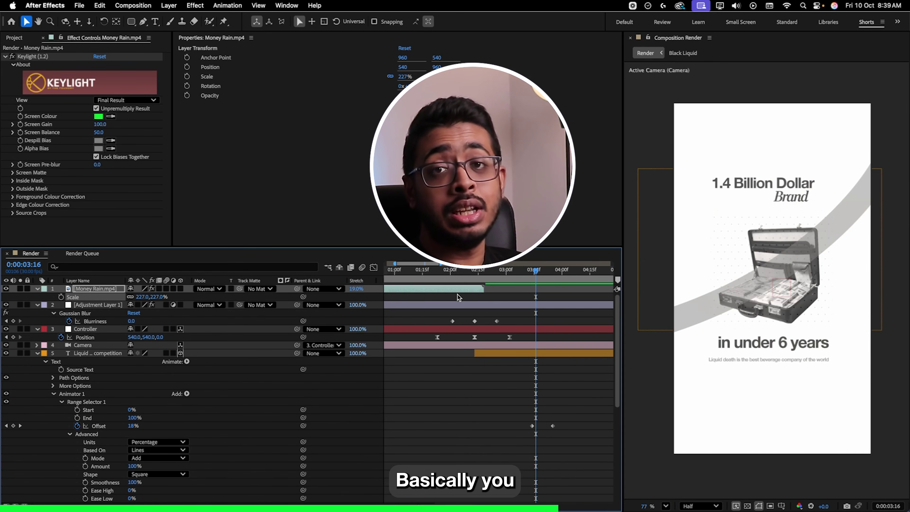
- Move the Money Rain layer to start at about 0:00:03:13 and find the frame near 0:00:03:25 where the bills cover the scene
drag(445, 289, 549, 295)
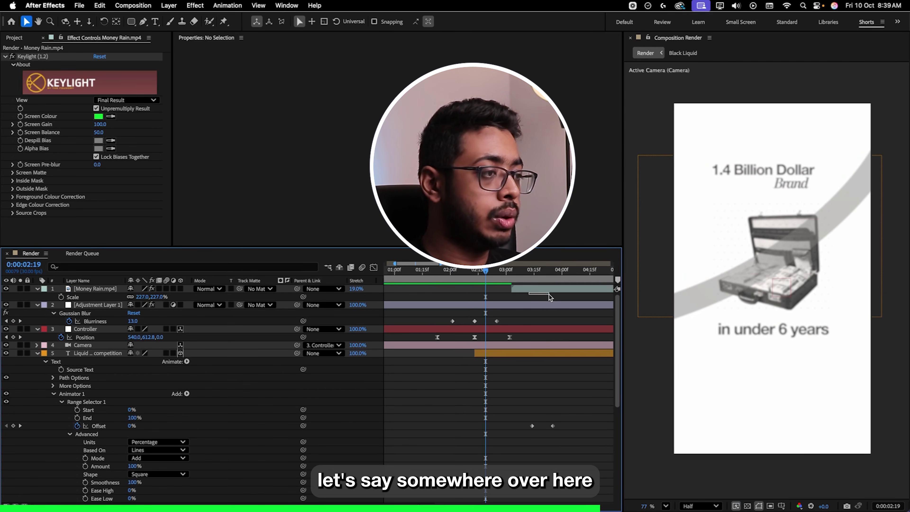
click(527, 276)
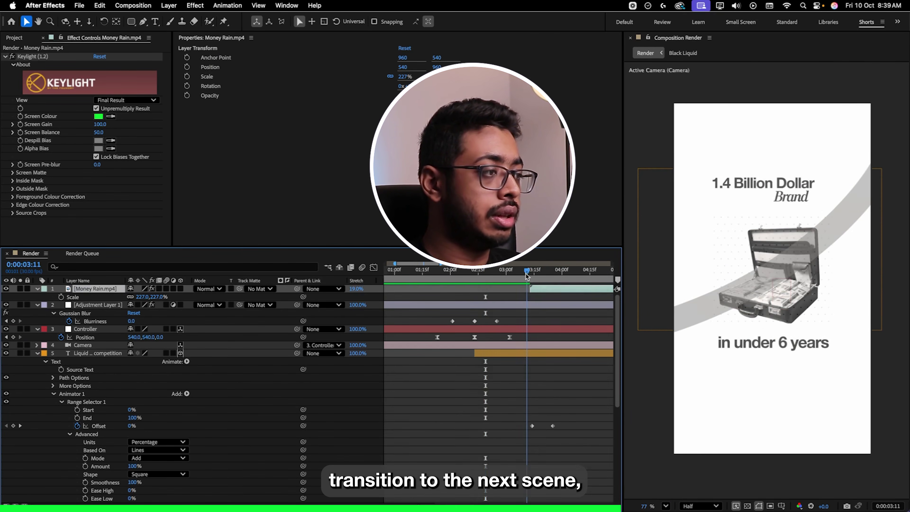
key(space)
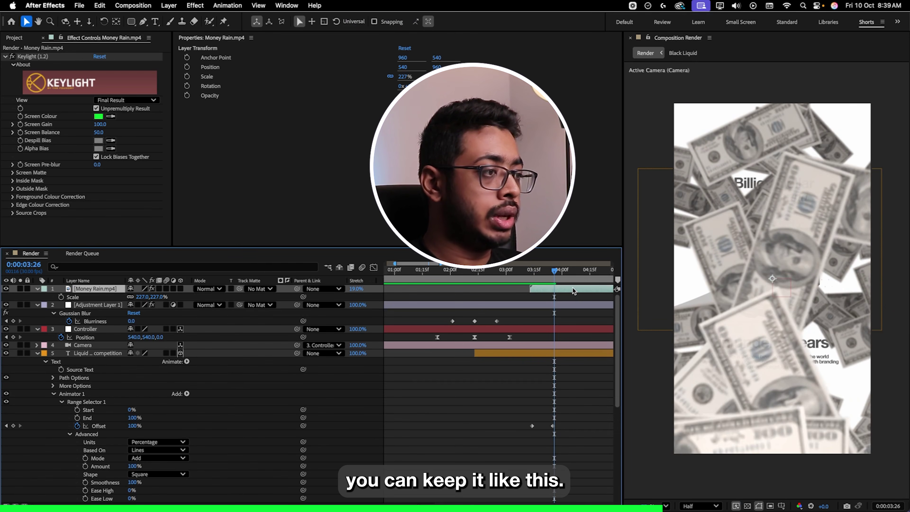
drag(553, 277, 553, 277)
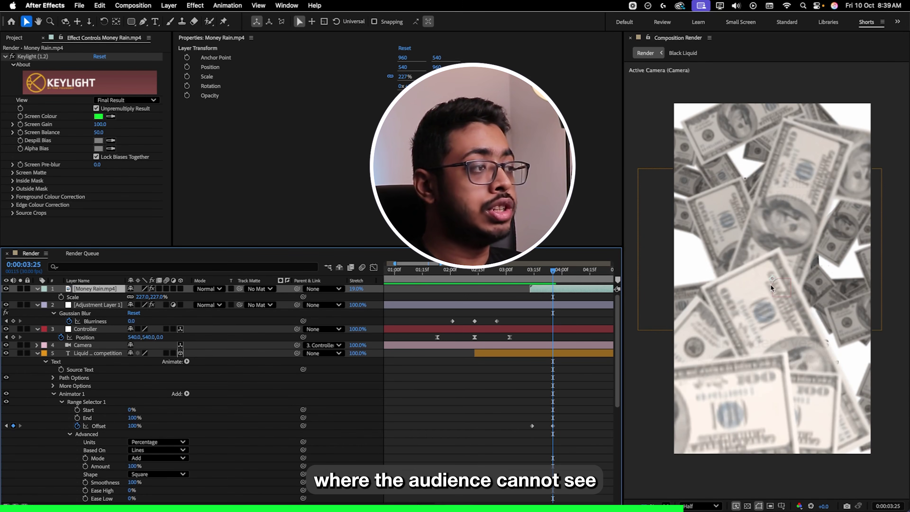
- Trim the seven suitcase-scene layers, from the paragraph text down to Grid, to end at 0:00:03:25
click(553, 359)
key(super+a)
key(super+grave)
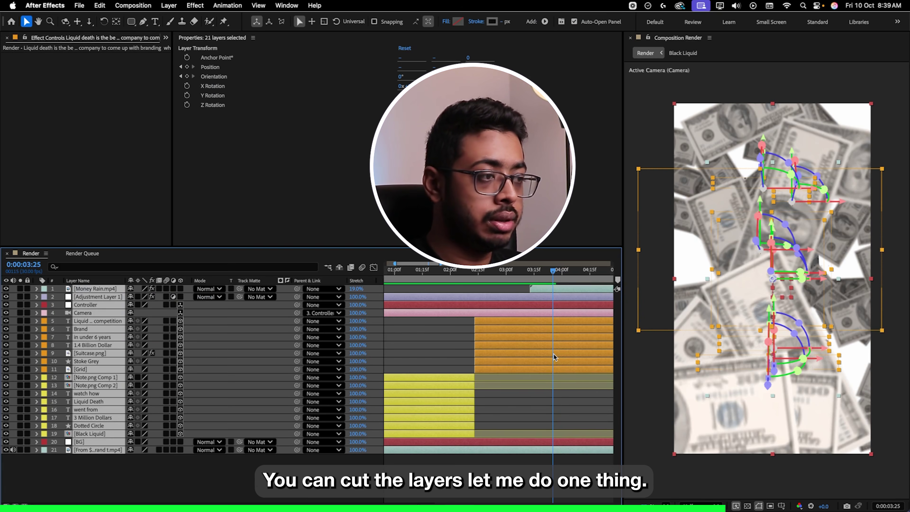
click(197, 324)
shift+click(85, 371)
key(alt+bracketright)
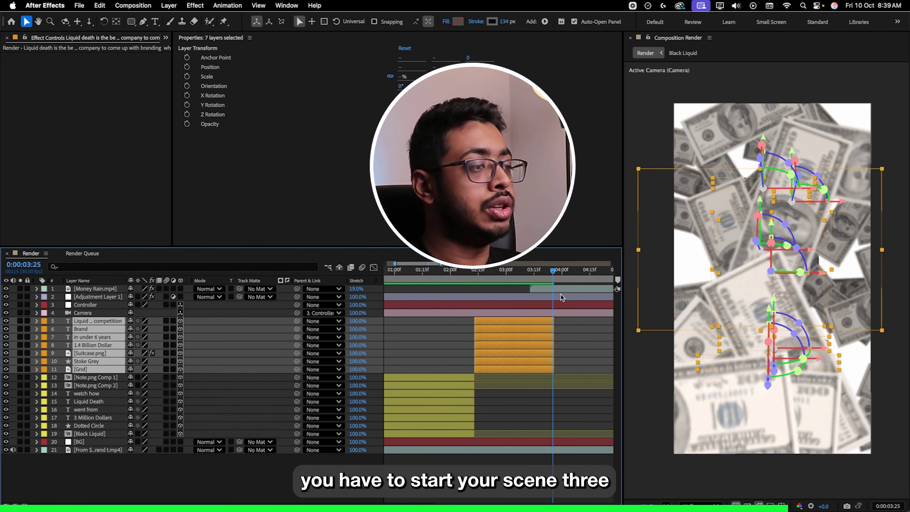
- Preview the Money Rain transition and switch to QuickTime Player to compare it with the reference video's cut to the bottle scene
click(558, 271)
click(559, 289)
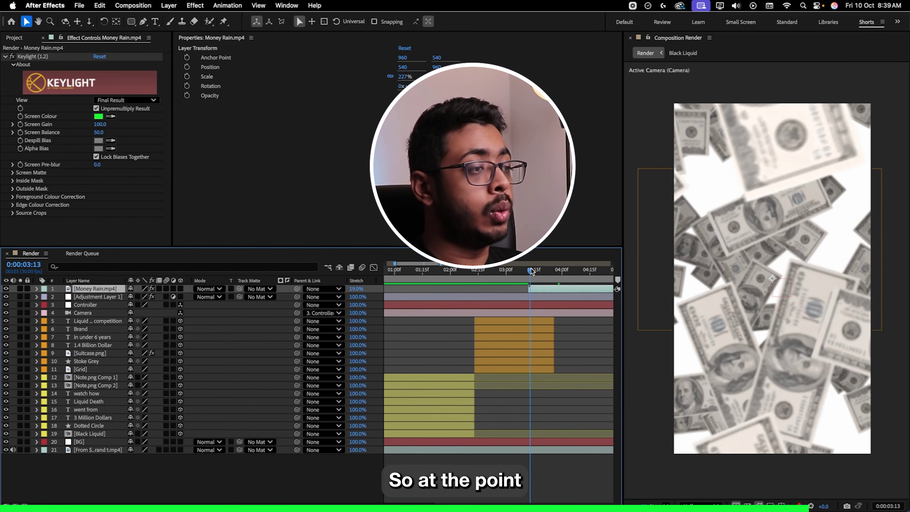
click(540, 272)
drag(541, 272, 561, 272)
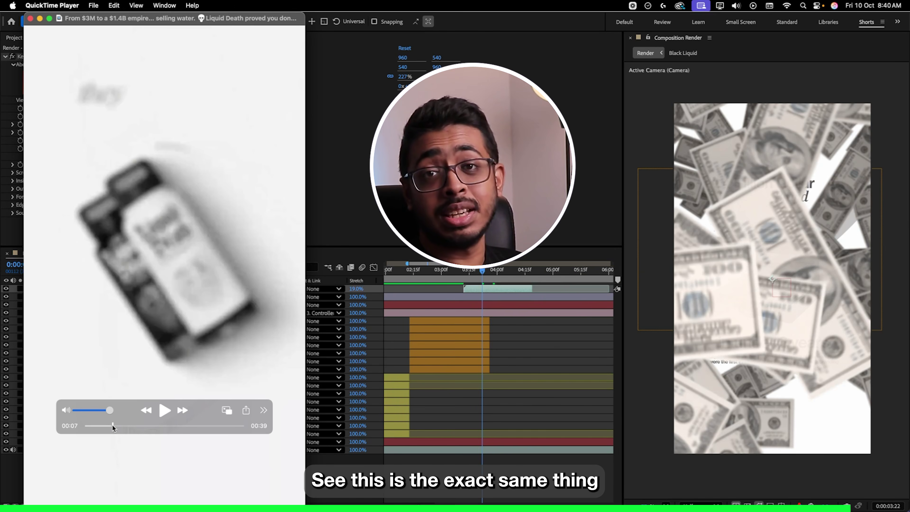
drag(113, 426, 111, 427)
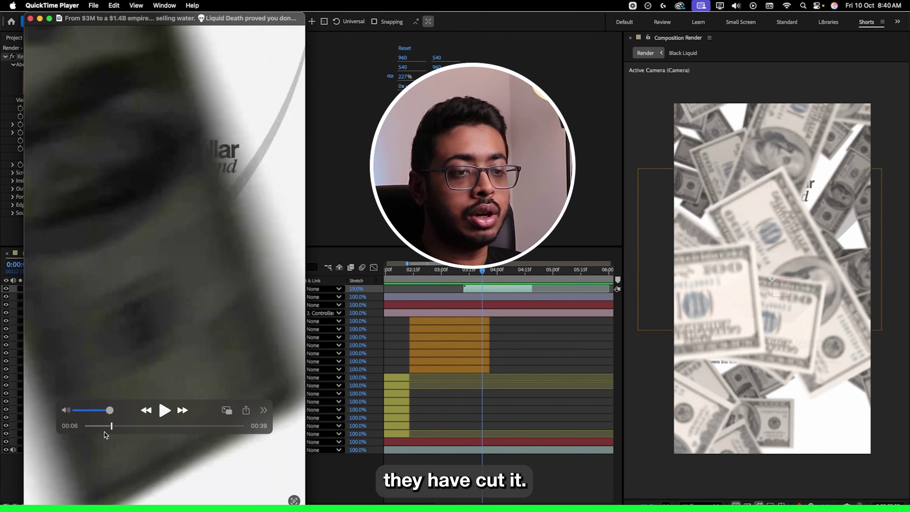
drag(111, 428, 112, 427)
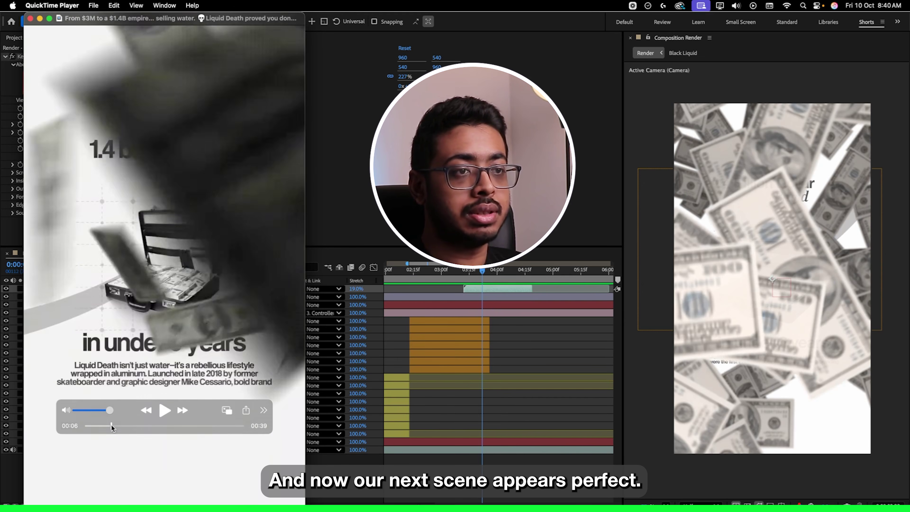